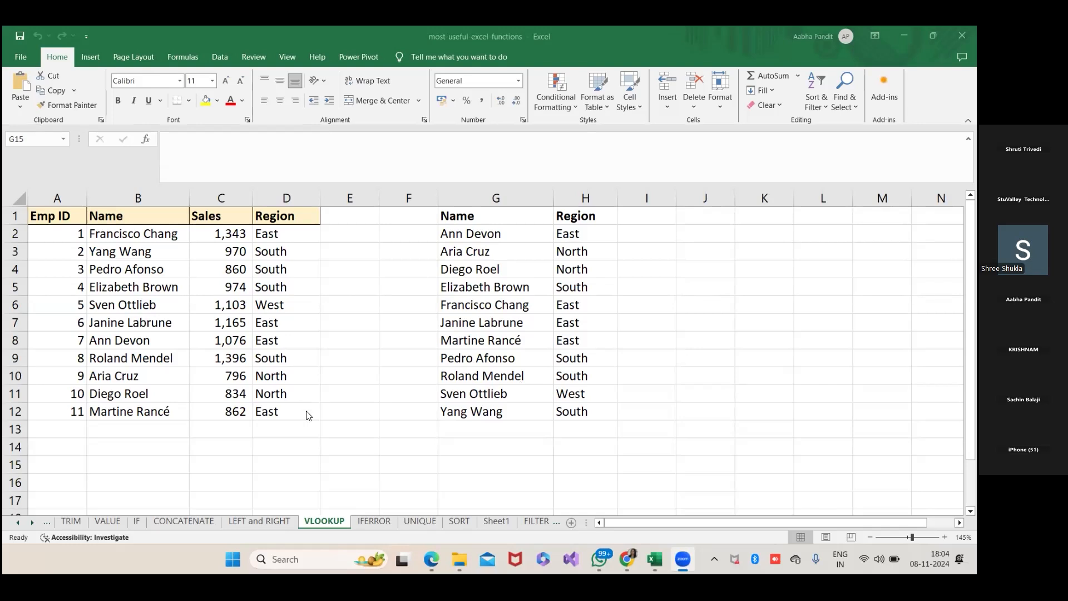
Switch to File Explorer and open the Word document Session_Notes_ExcelforDataAnayltics_23Oct from the Stats folder inside StuIntern_7Aug_2024
left_click(460, 559)
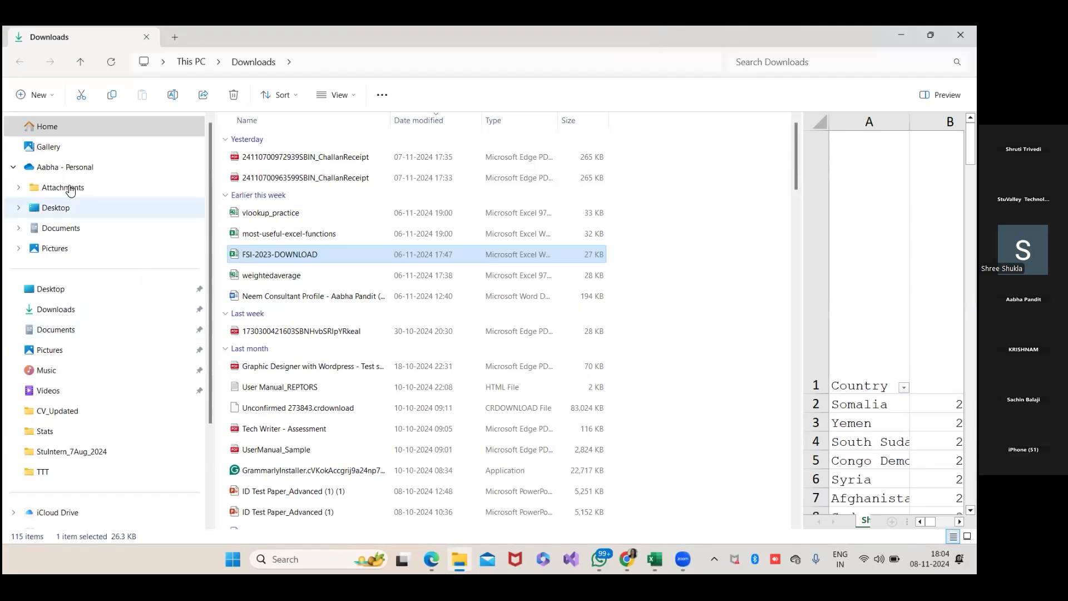
left_click(61, 459)
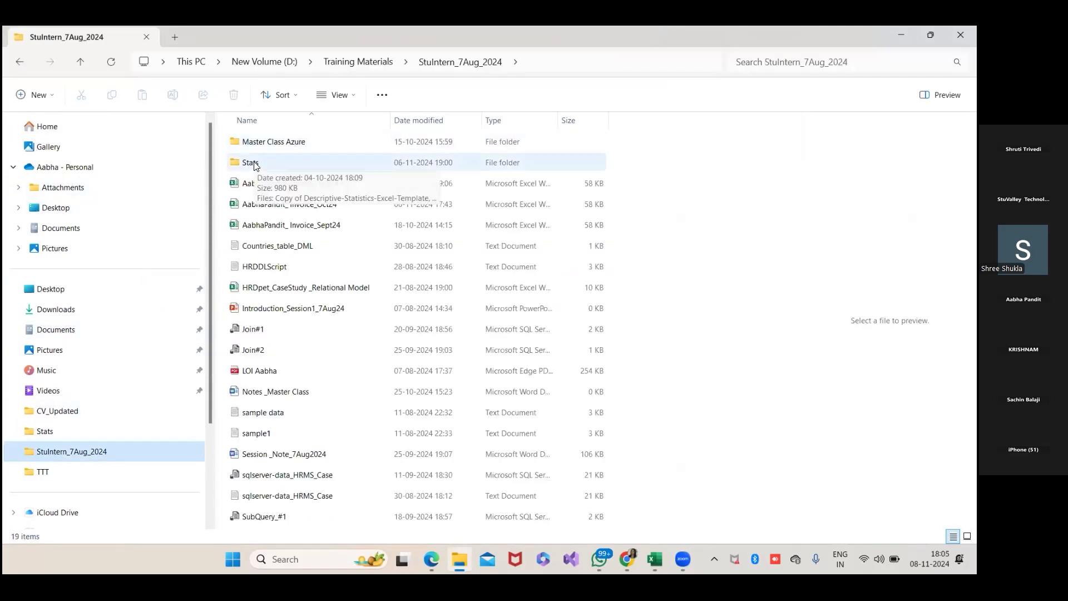
double_click(250, 162)
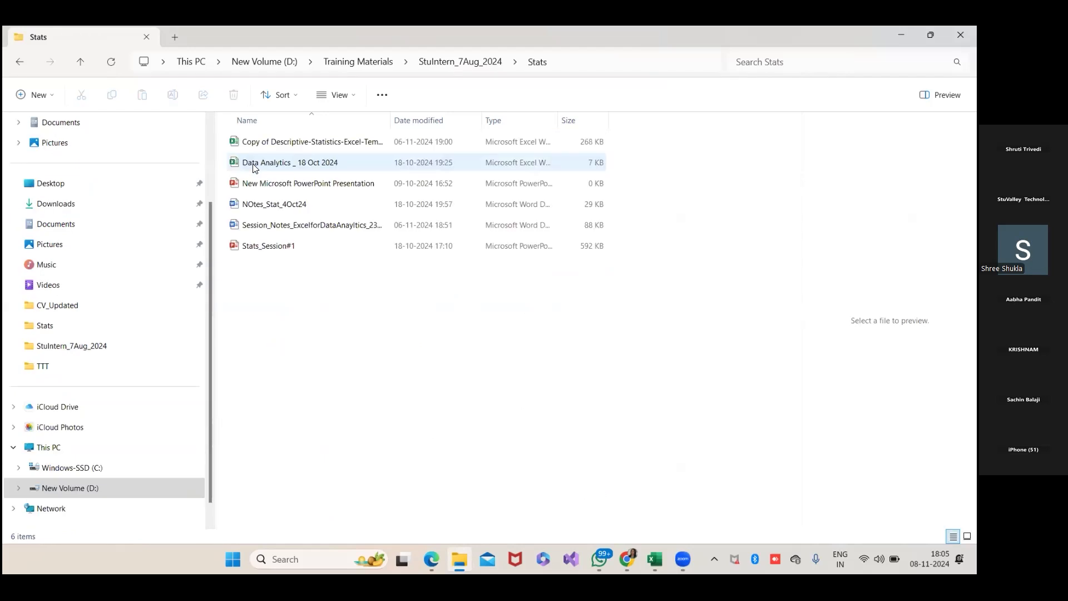
double_click(317, 225)
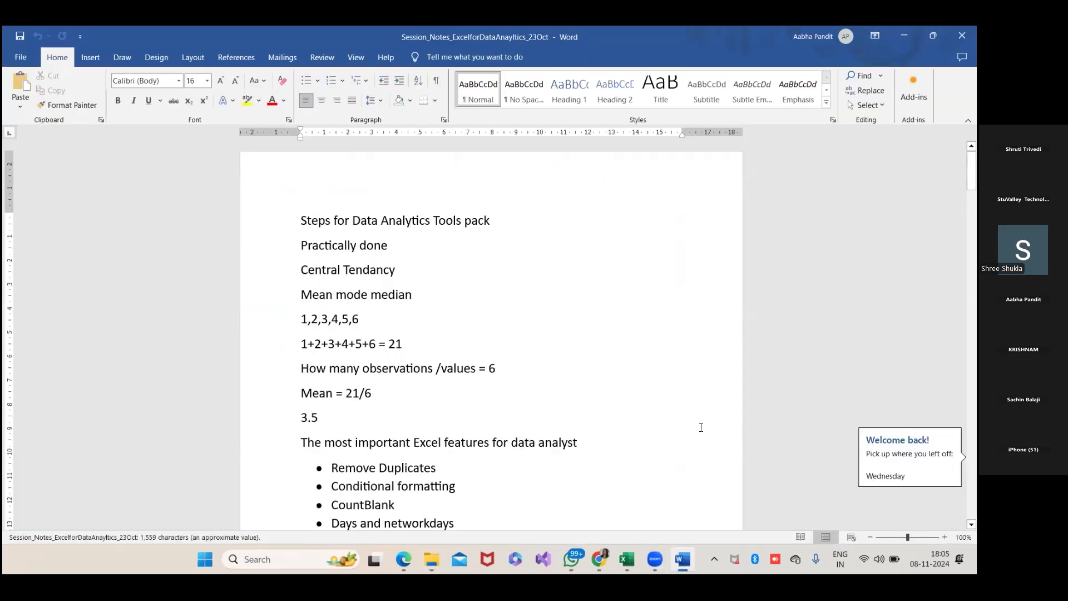
Add below the RIGHT formula: "7. VLOOKUP: it will look for a value in a table and return information from another column relating to that value ."
scroll(701, 427, "down", 10)
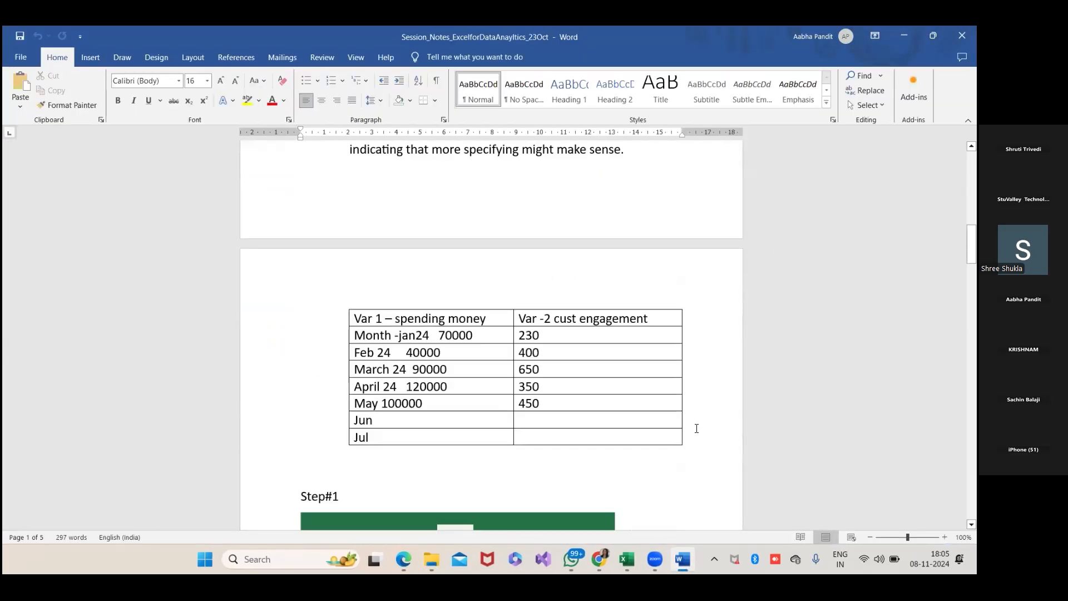
scroll(697, 428, "down", 20)
scroll(667, 446, "down", 20)
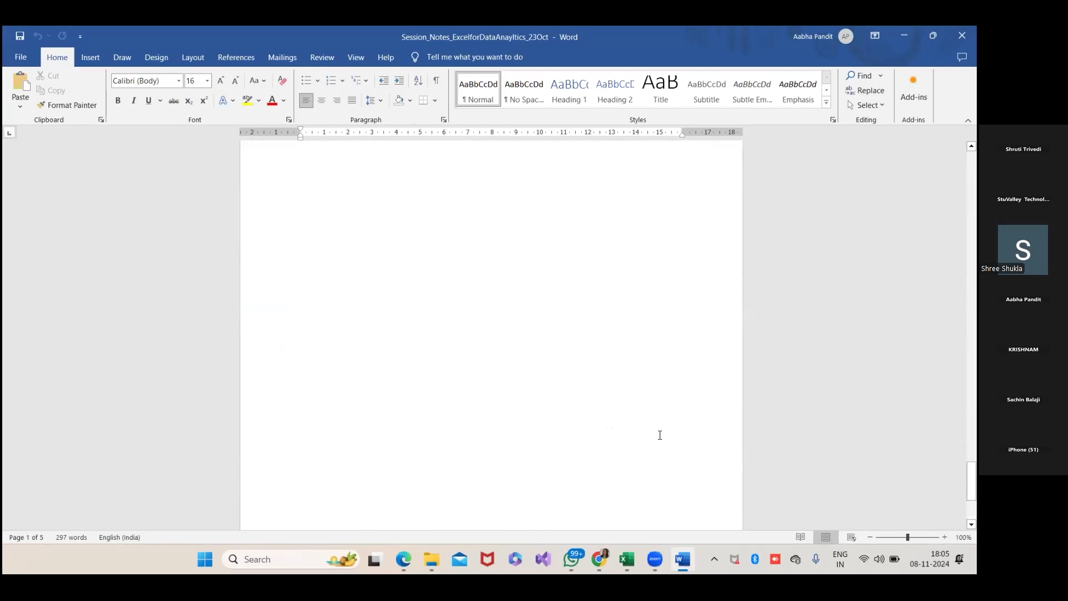
scroll(535, 414, "up", 5)
left_click(471, 299)
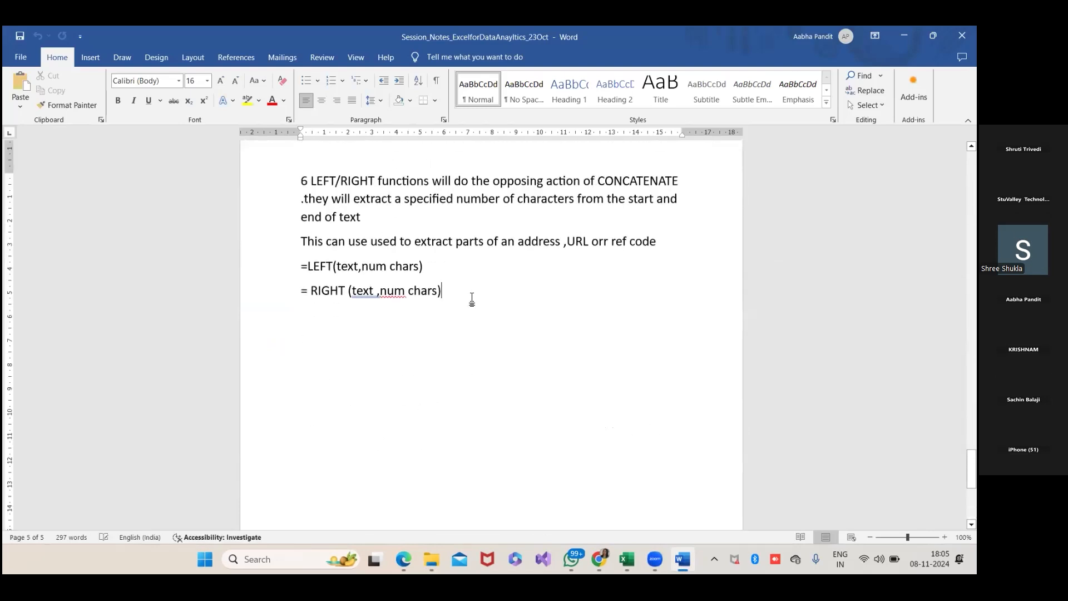
key("Return")
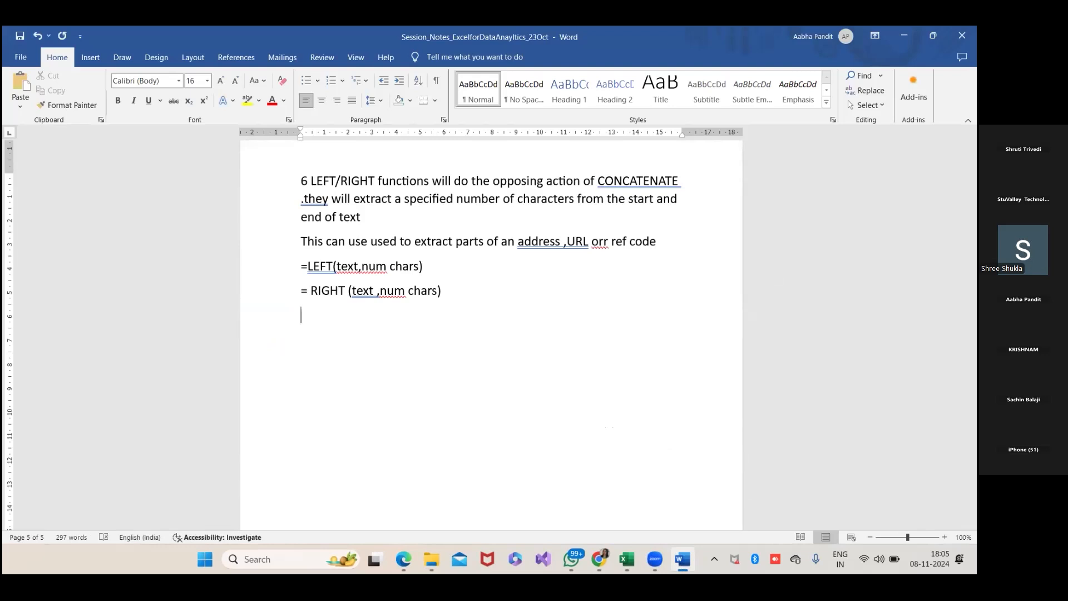
type("7.")
type("VLOOKUP: it will ")
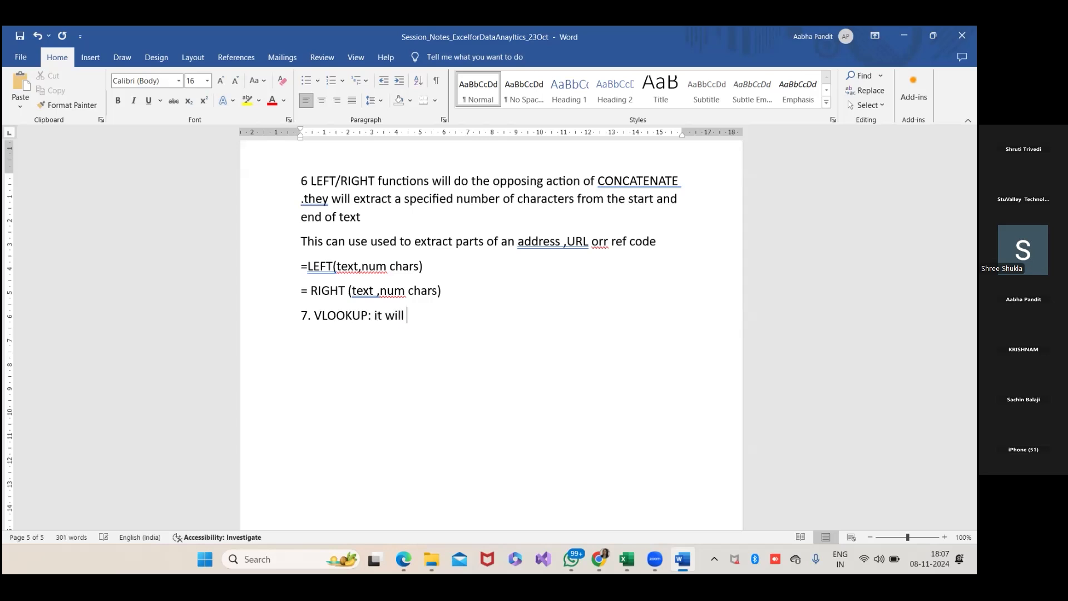
type("look for a value in a")
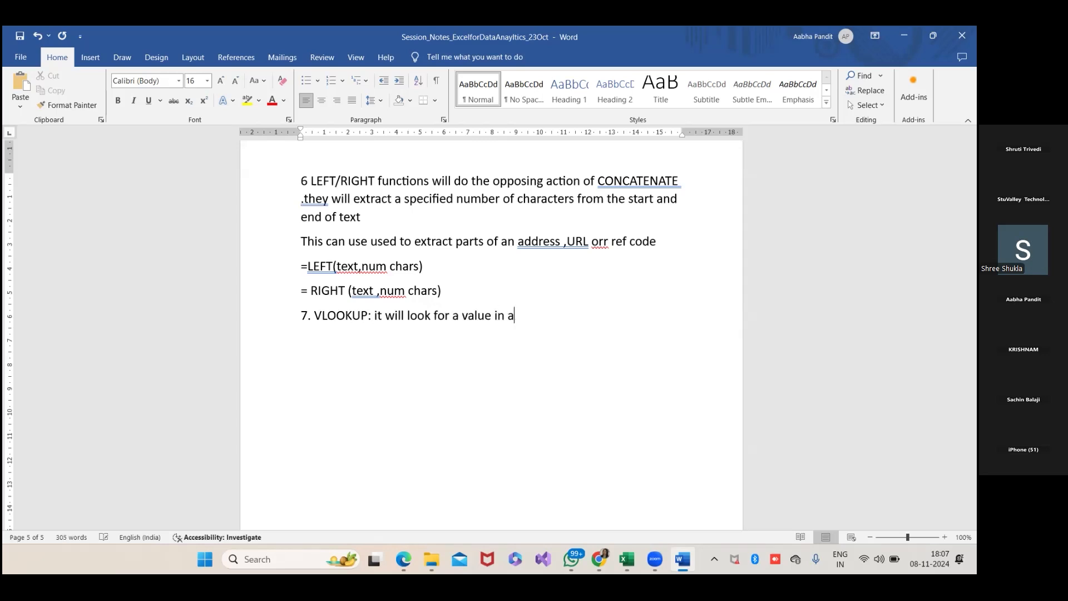
type(" table and return informmat")
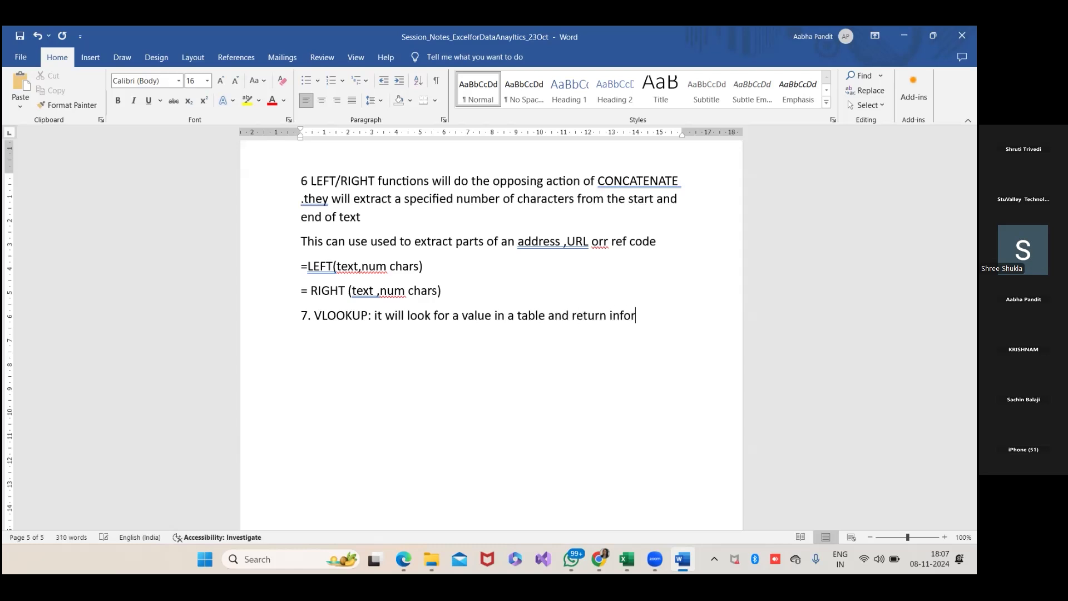
key("BackSpace")
key("BackSpace")
key("BackSpace")
type("ation from another ")
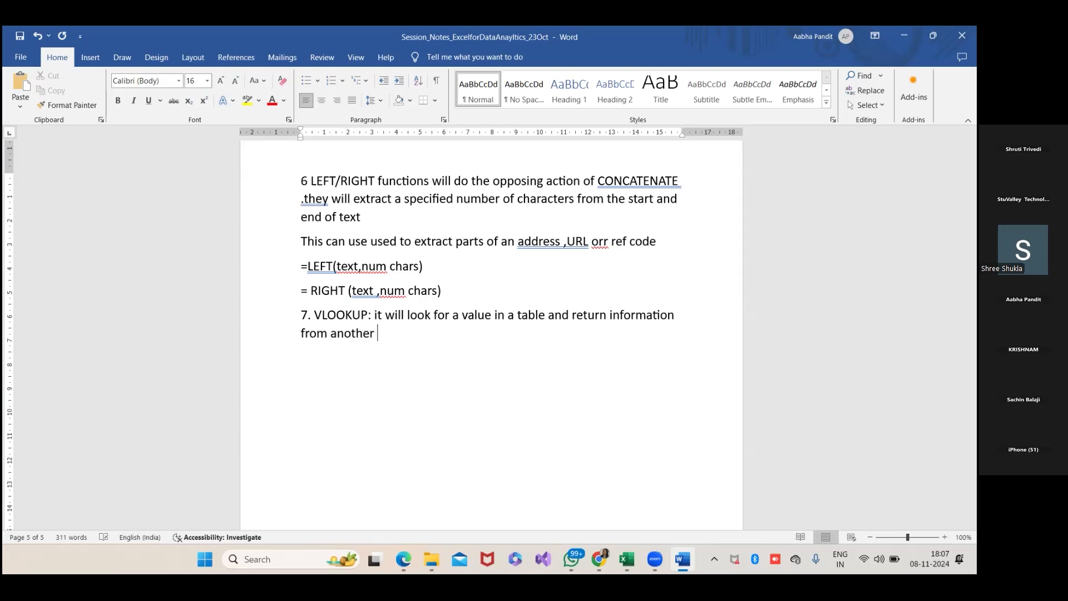
type("col umn relating to ")
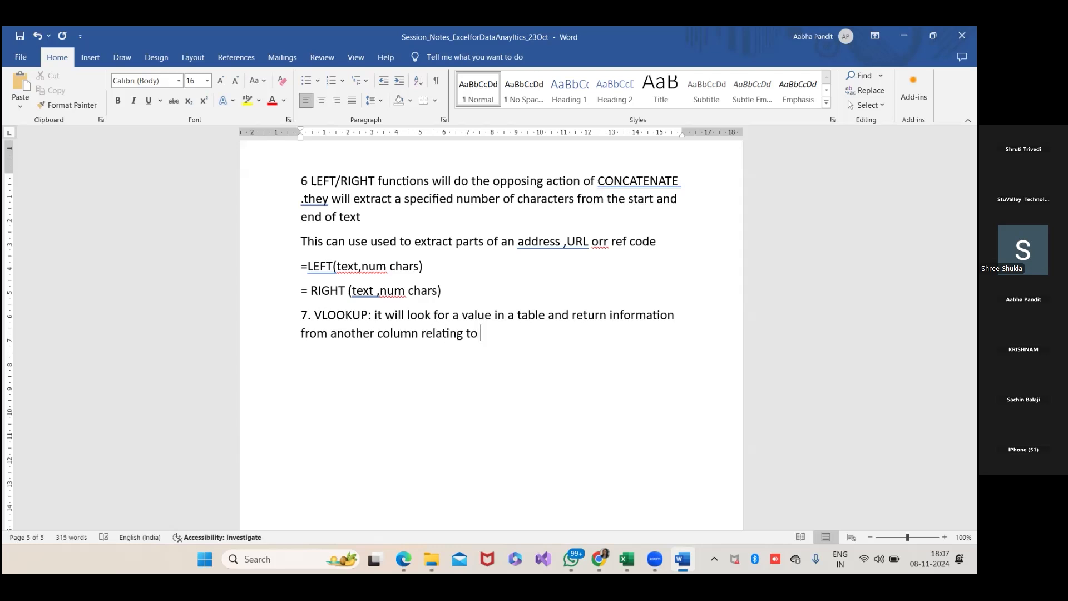
type("that value .")
key("Return")
Write "It is grt for combininig data from different lists into one" on the line below the VLOOKUP definition
type("It is ")
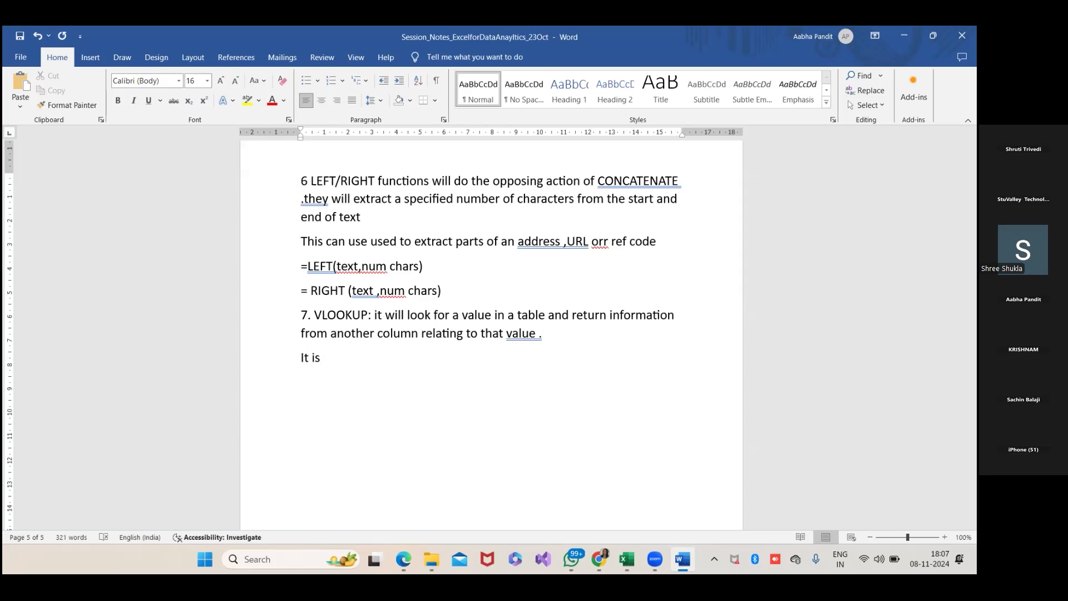
type("grt for combininig")
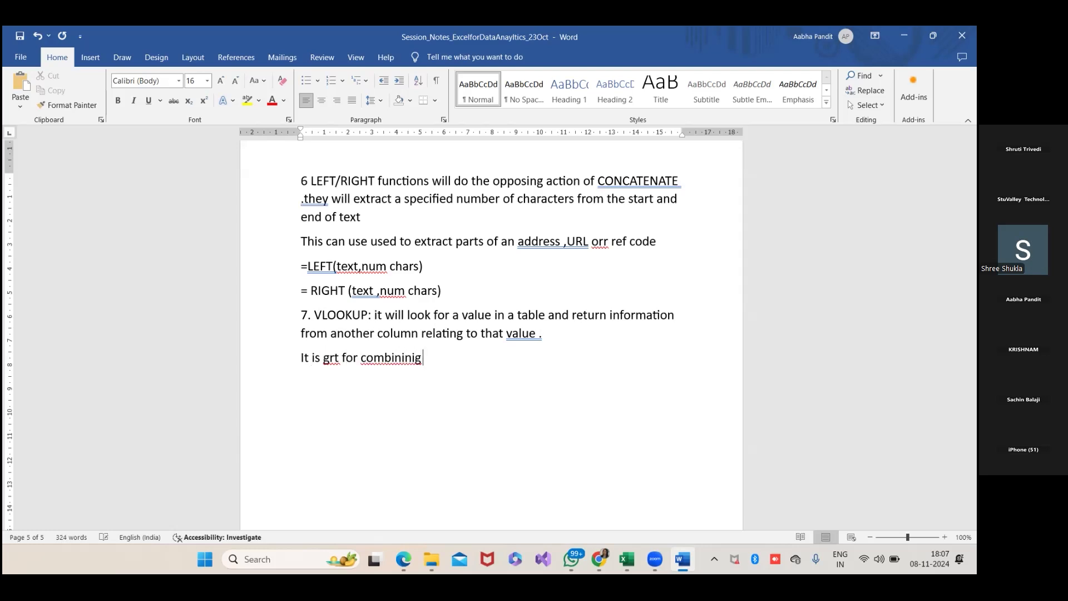
type(" data from diffe")
type("rence")
key("BackSpace")
key("BackSpace")
type("t list")
type("into one")
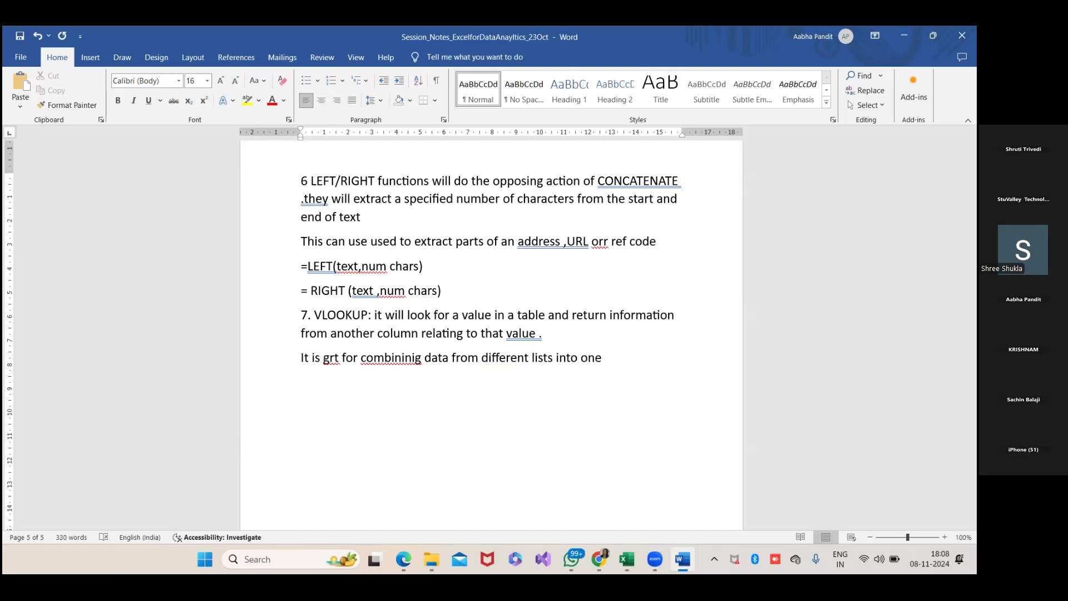
Continue the sentence with "or comparing two list for matching or missing items . it is very important function ." and correct "combininig" to "combining"
type(" or comparing tw")
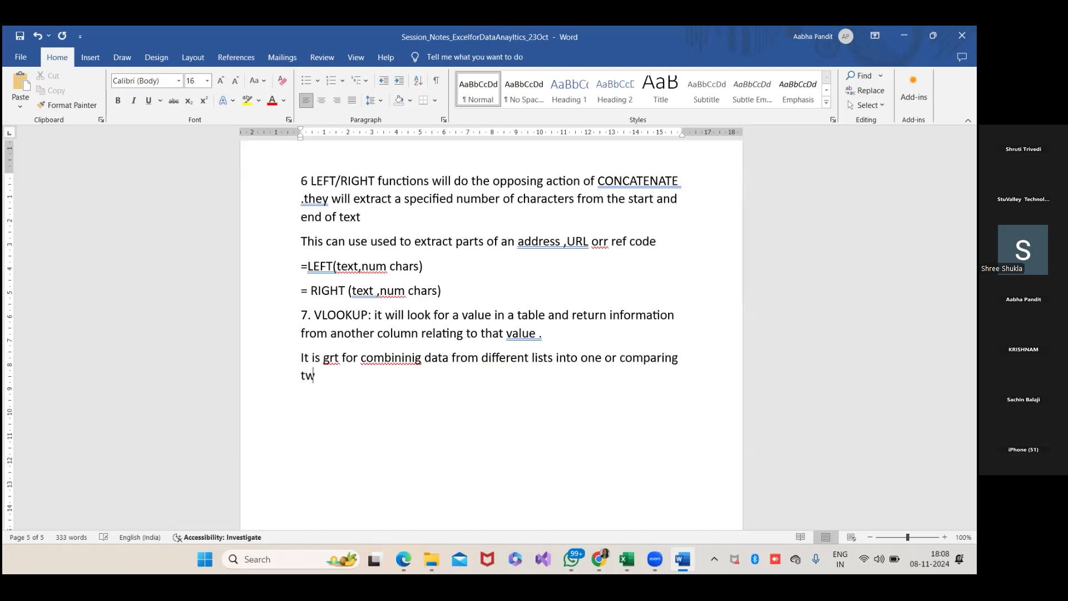
type("o list for matching")
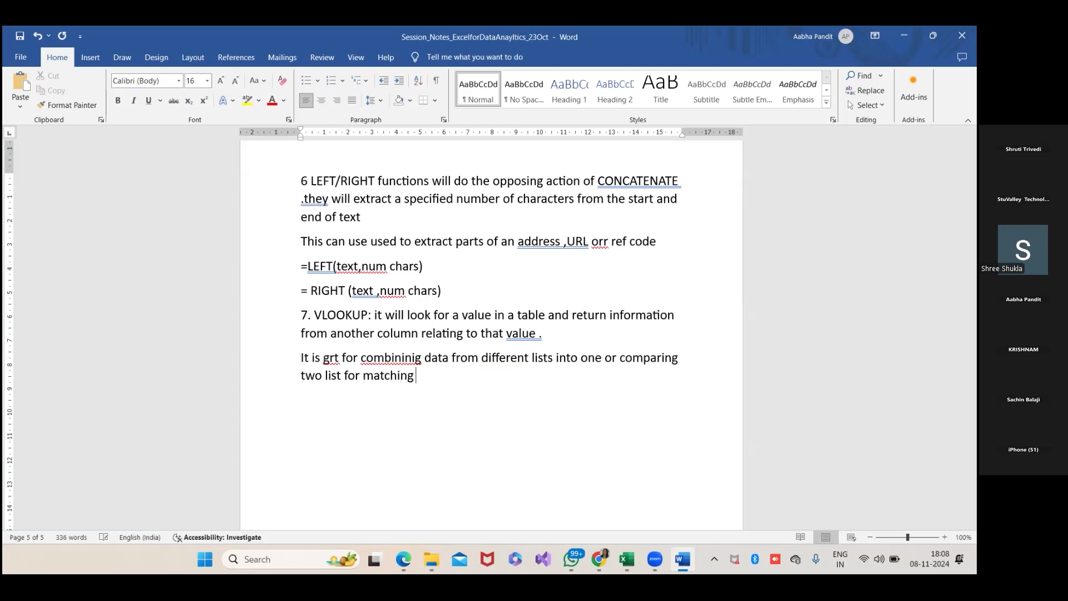
type(" or missing items ")
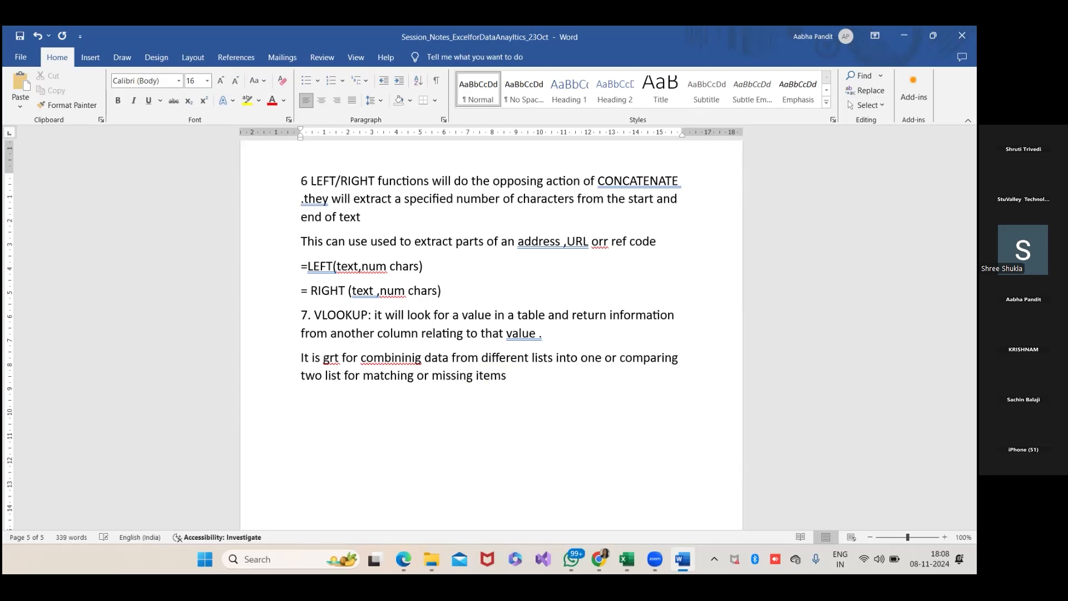
type(". it is very important")
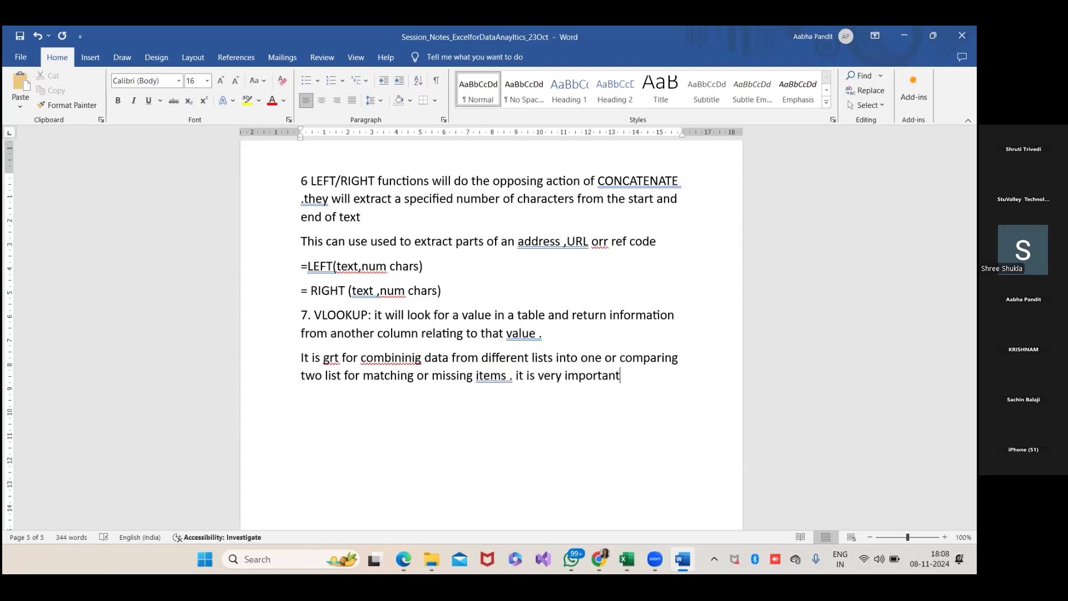
type(" function .")
key("Return")
right_click(366, 359)
left_click(365, 148)
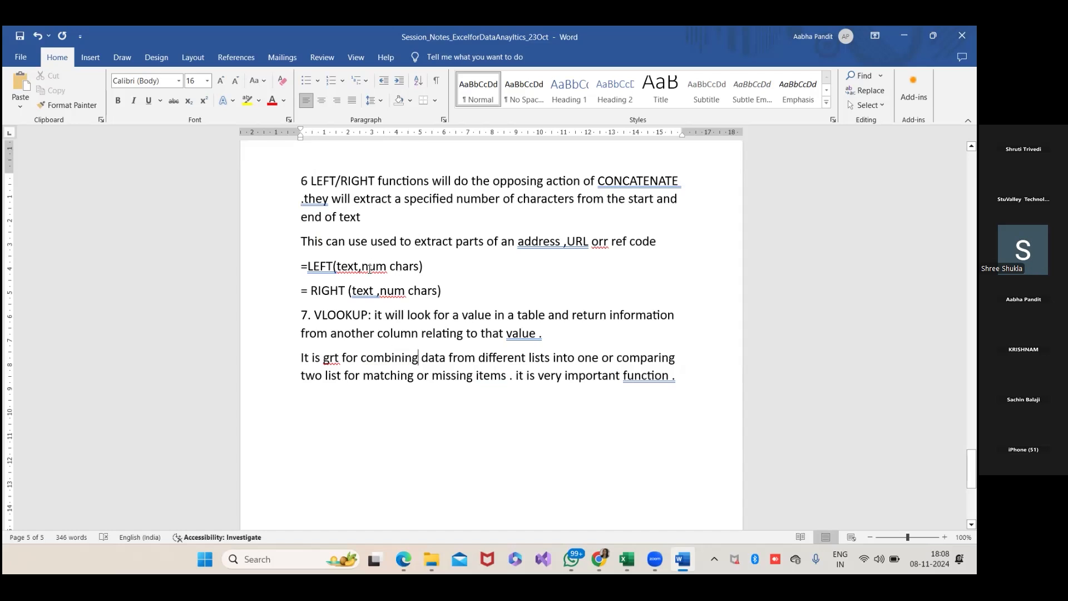
Review the earlier notes on the COUNTIFS, TRIM, CONCATENATE and LEFT/RIGHT functions above the VLOOKUP item
scroll(298, 266, "up", 3)
scroll(298, 266, "up", 4)
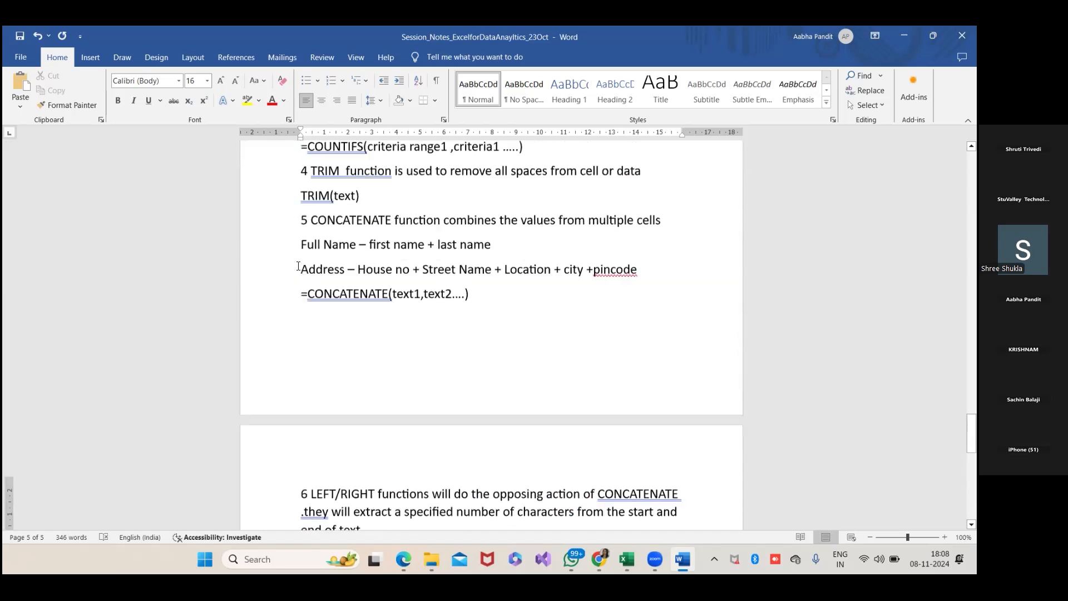
scroll(369, 277, "down", 5)
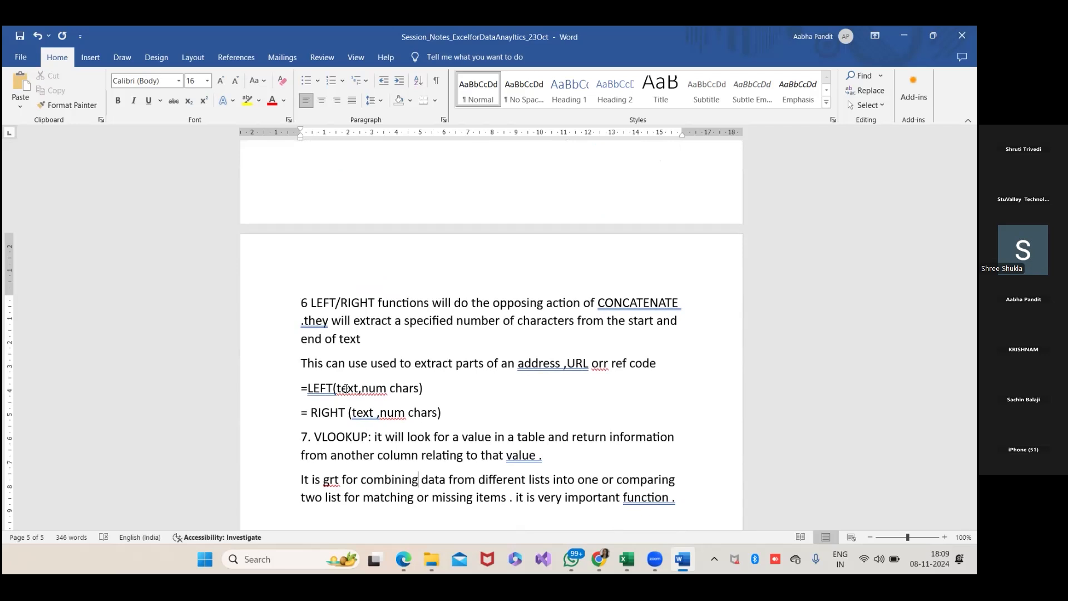
scroll(347, 385, "up", 1)
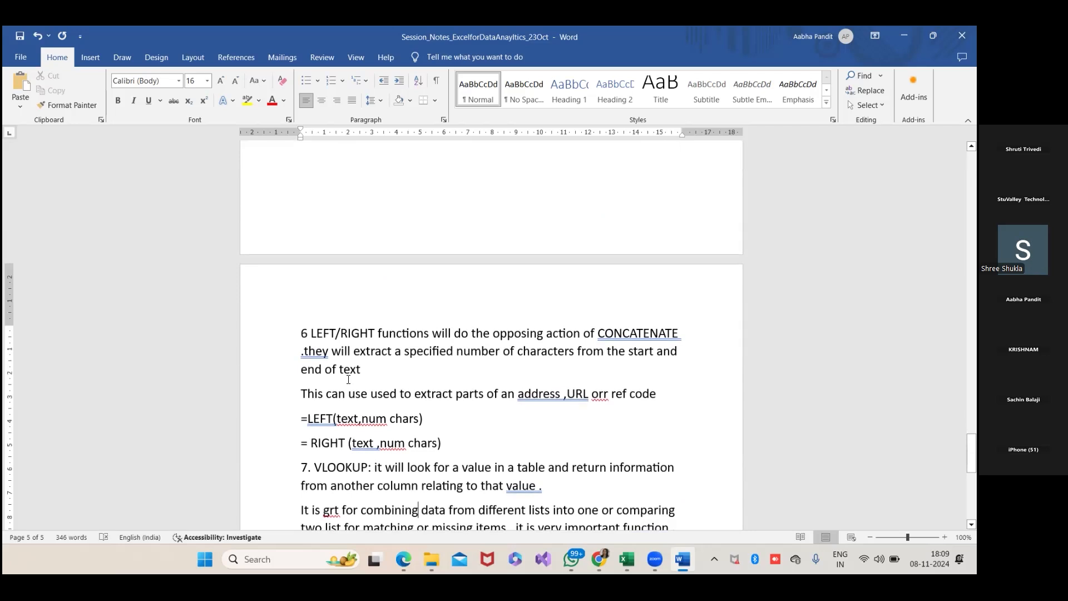
scroll(349, 380, "up", 5)
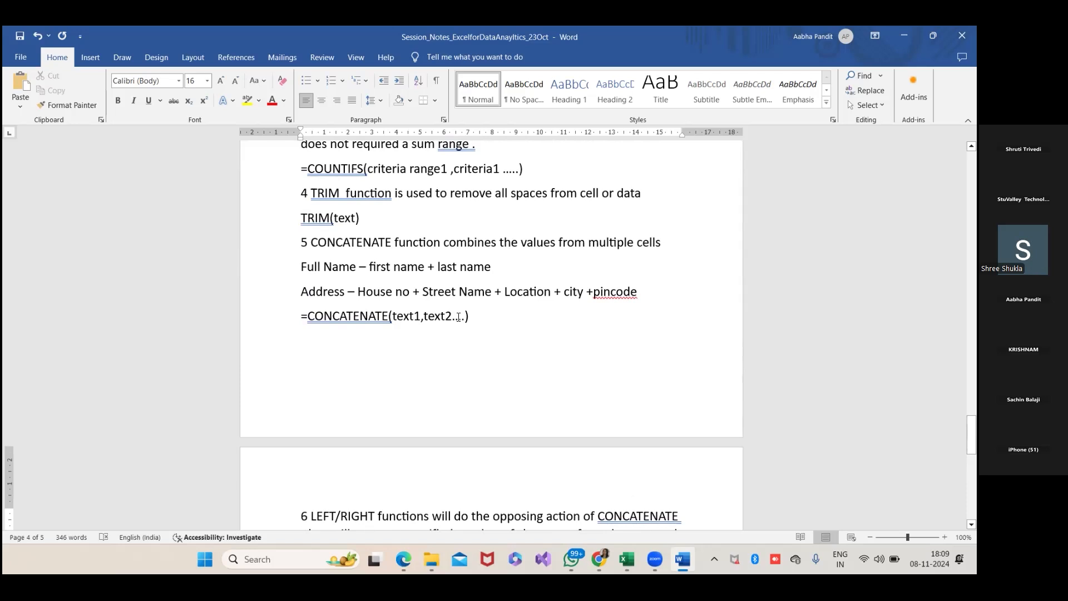
scroll(459, 317, "up", 2)
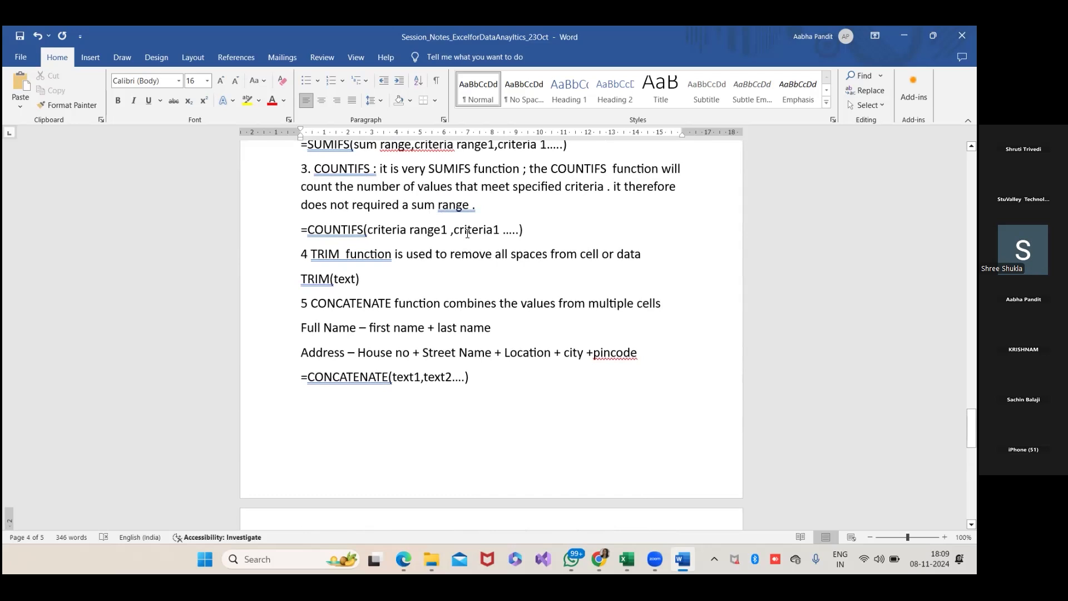
scroll(468, 234, "down", 5)
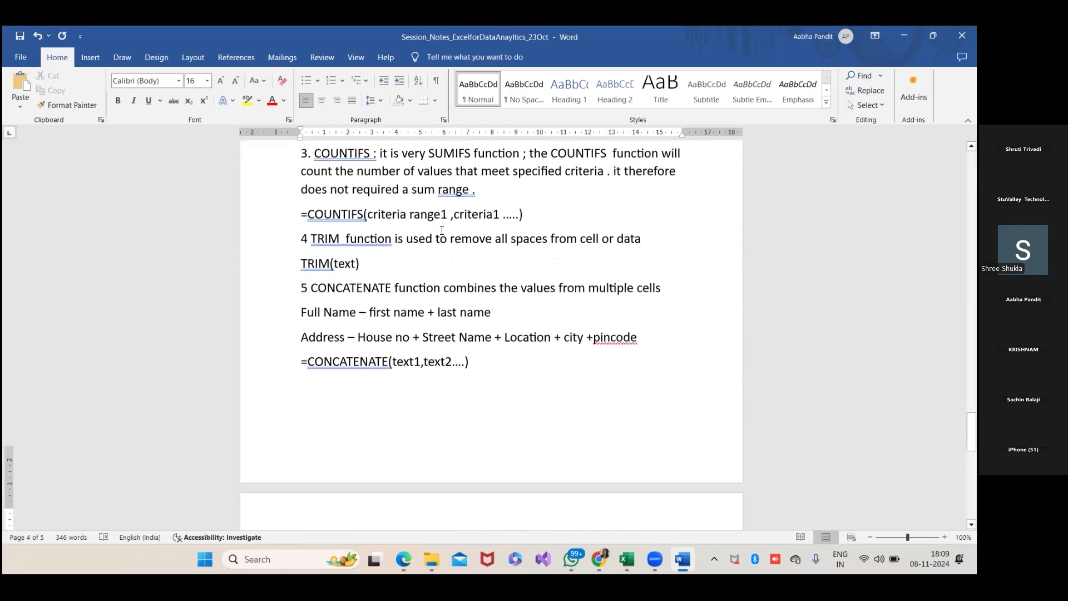
scroll(440, 231, "down", 5)
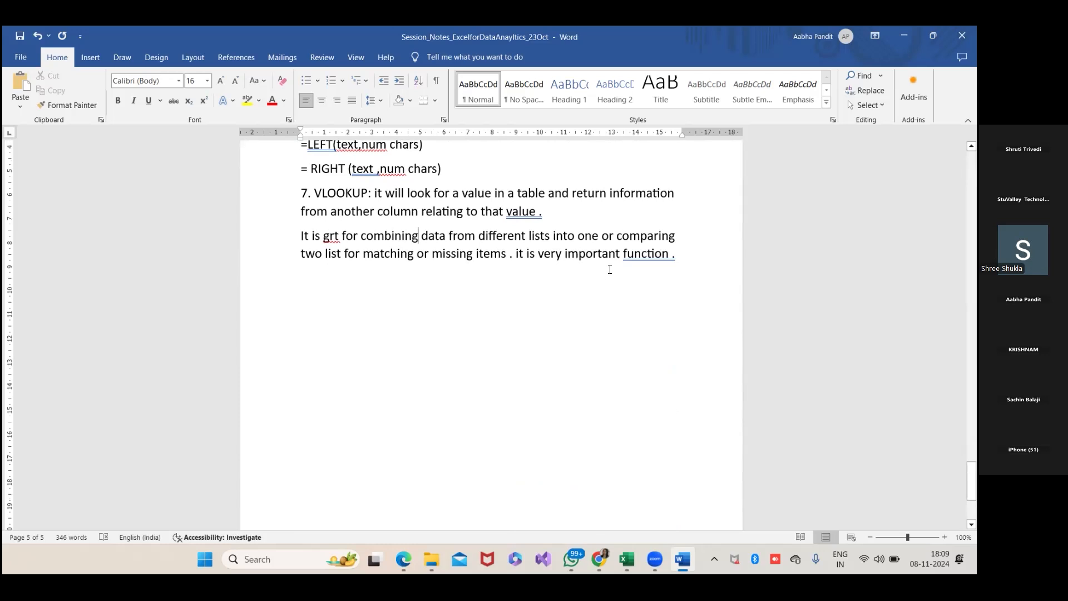
Add a new line at the end of the VLOOKUP notes reading "It promts for four parts of information"
left_click(696, 254)
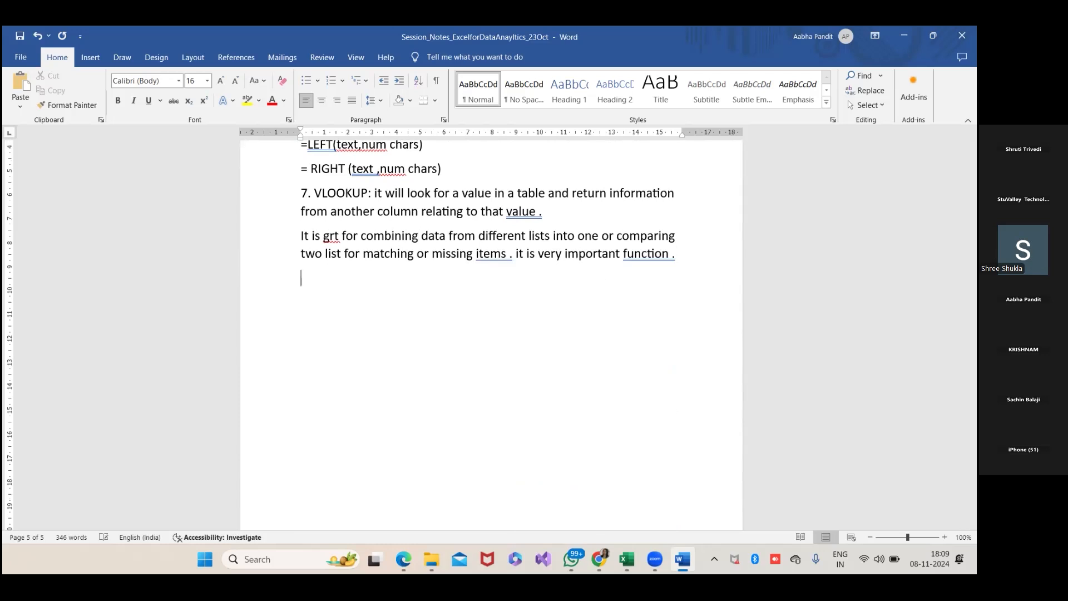
key("Return")
type("If pr")
key("BackSpace")
key("BackSpace")
key("BackSpace")
key("BackSpace")
type("t promts for four parts ")
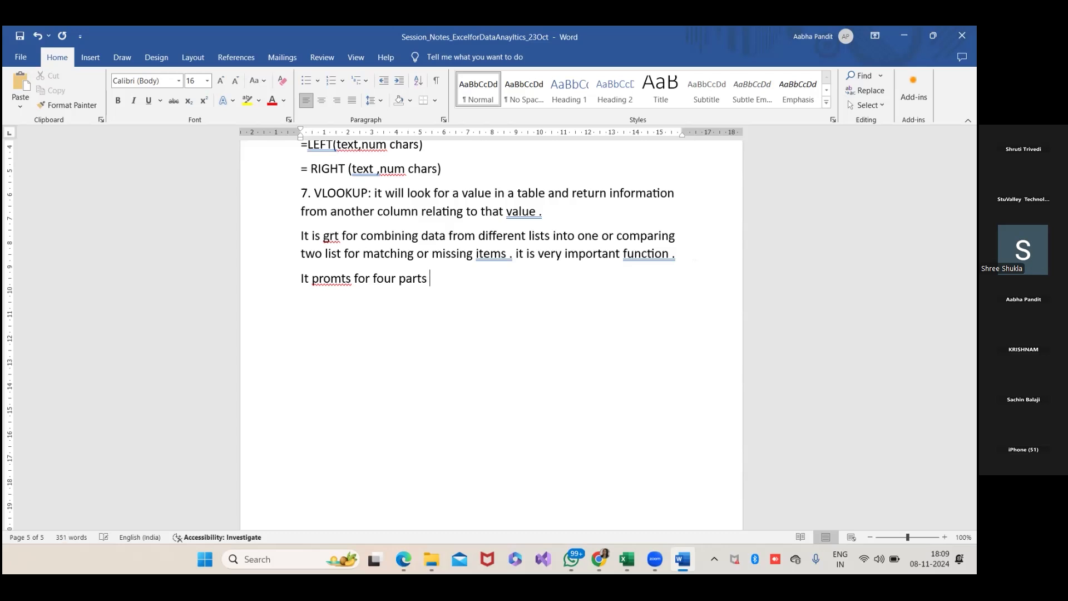
type("of information")
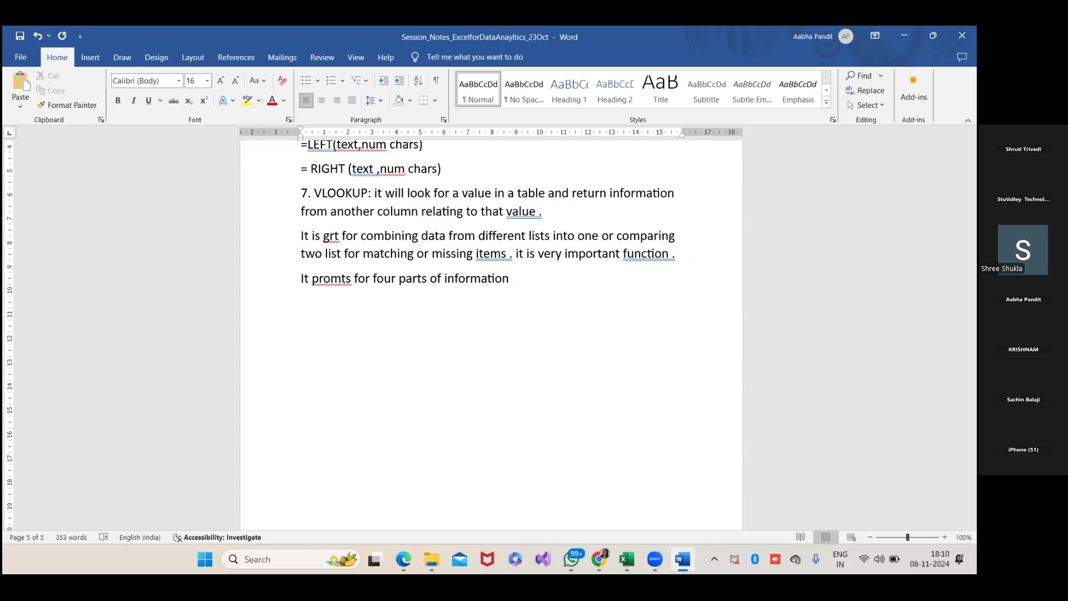
Start a dashed list under the four-parts line with the first item "The value you want to look for"
type("- ")
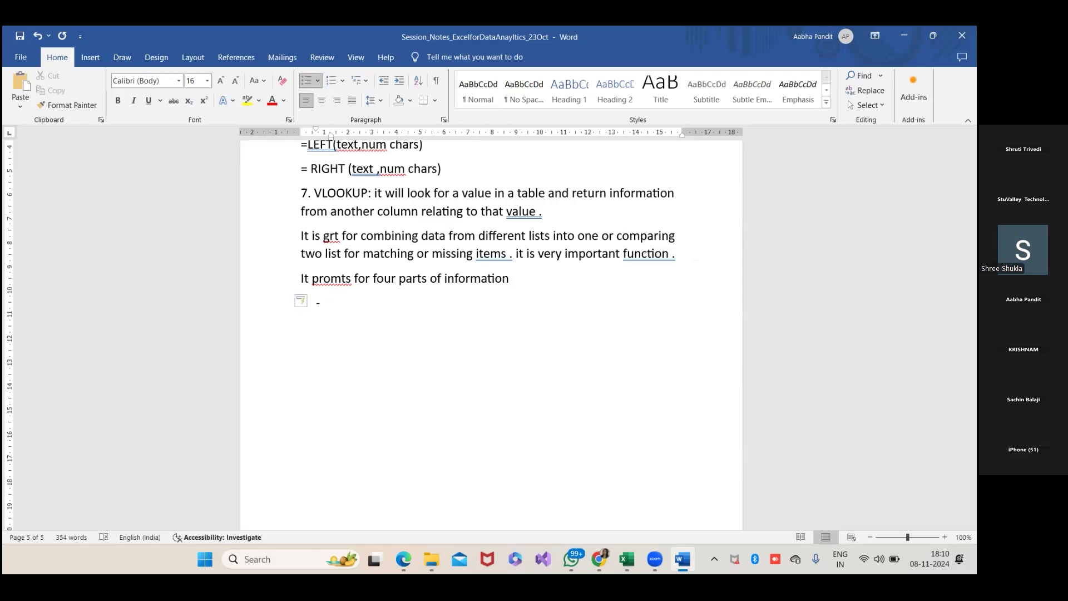
type("The value you want to t")
key("BackSpace")
type("look")
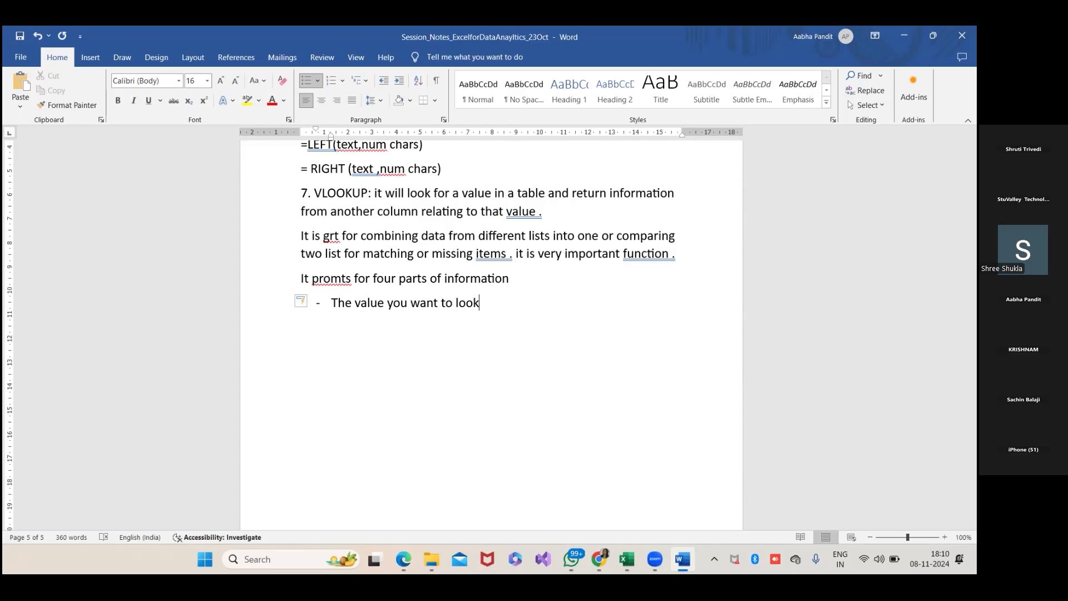
type("for")
key("Return")
Add "Which table to look in" as the second item of the dashed list
type("Which table to llok")
key("BackSpace")
key("BackSpace")
key("BackSpace")
key("BackSpace")
type("ook in")
key("Return")
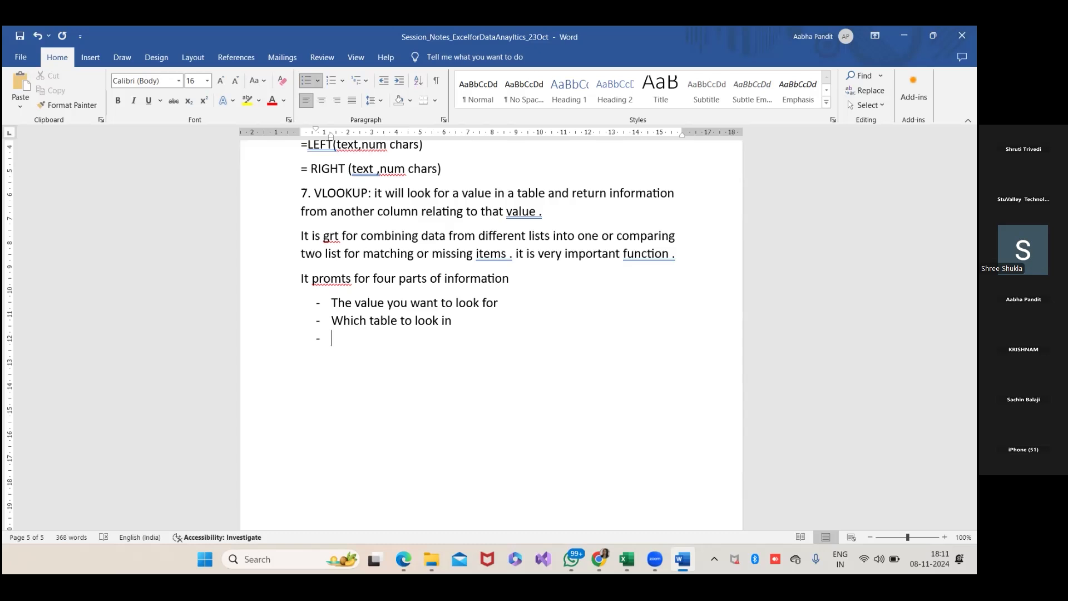
Add "Which column has the information you want to return" as the third item of the dashed list
type("which column ha")
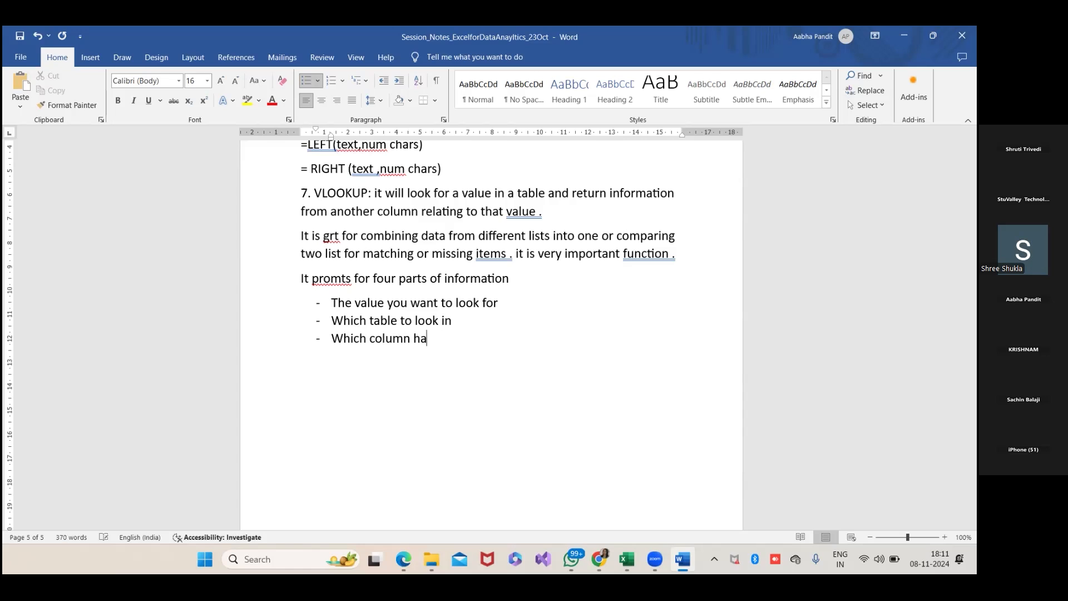
type("s in")
key("BackSpace")
key("BackSpace")
type("the information you ")
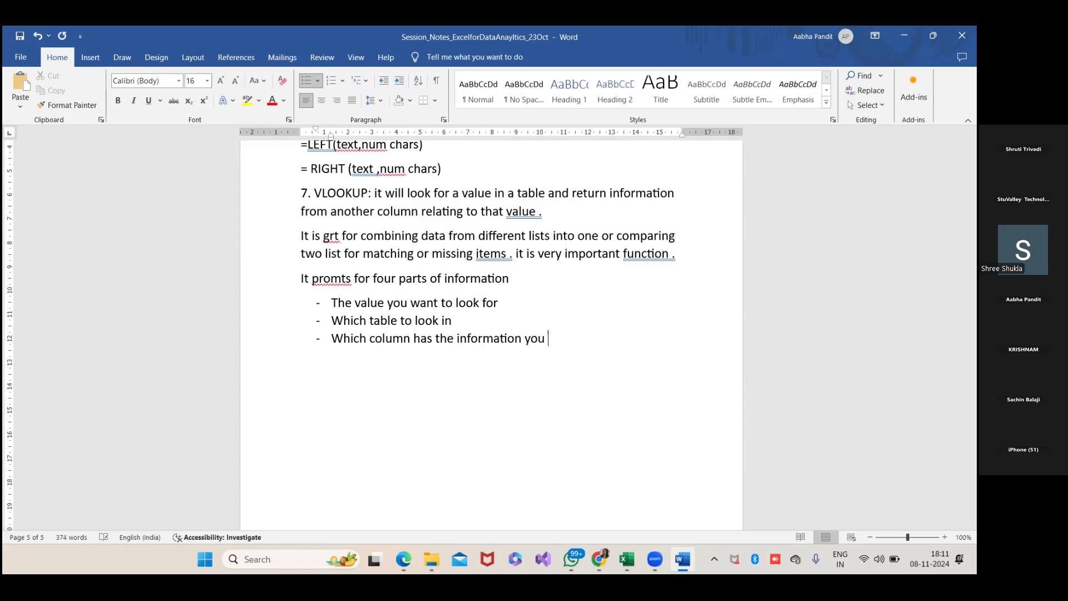
type("want  to return")
key("Return")
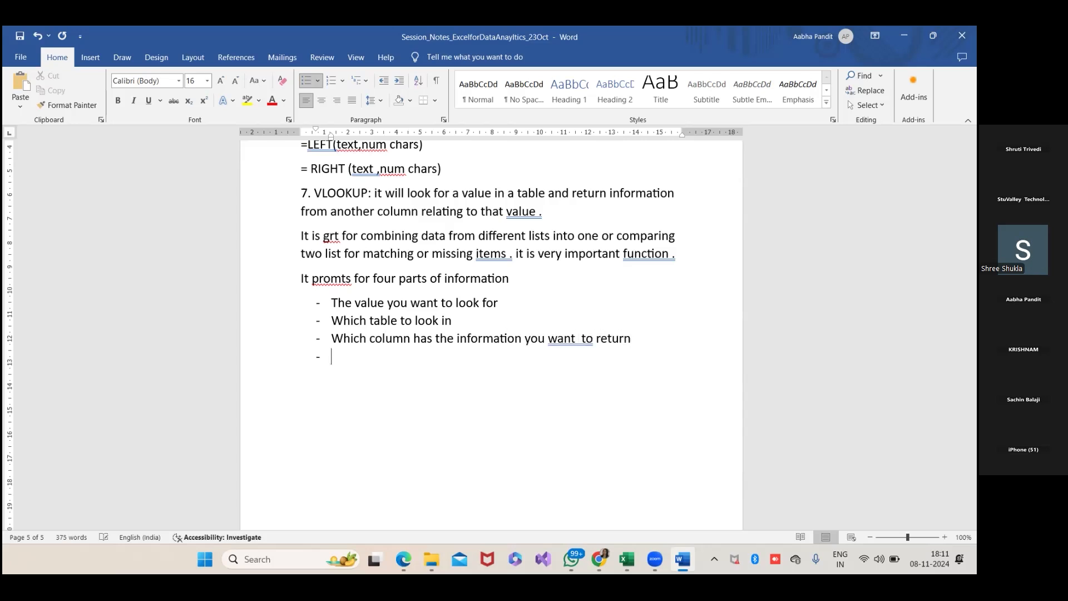
Add "What type of lookup you would like to perform" as the fourth item and end the dashed list
type("t type of lookup you ")
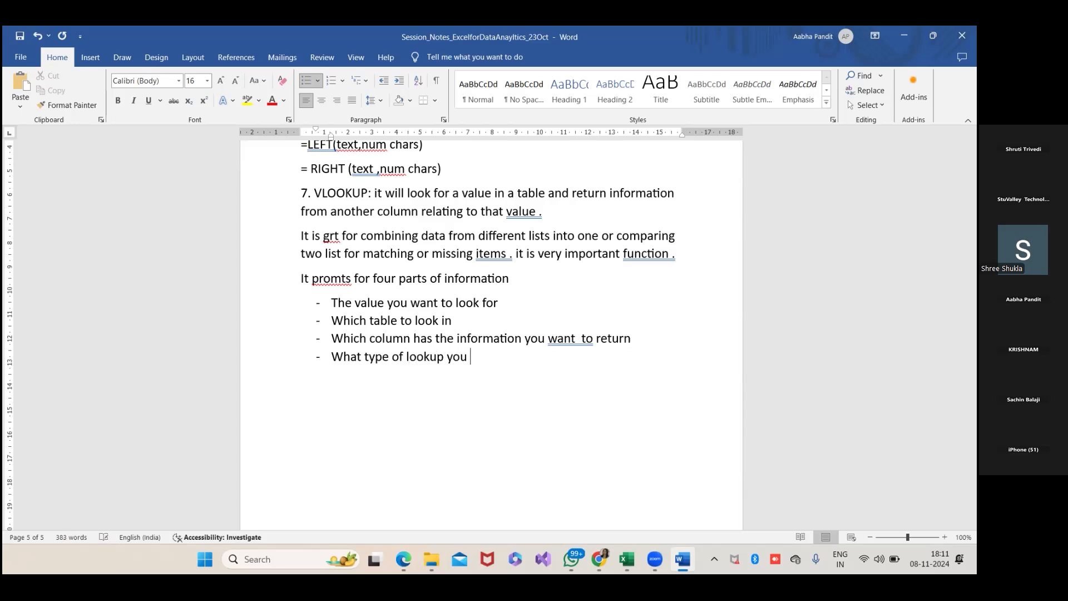
type("would like to e")
key("BackSpace")
type("perform")
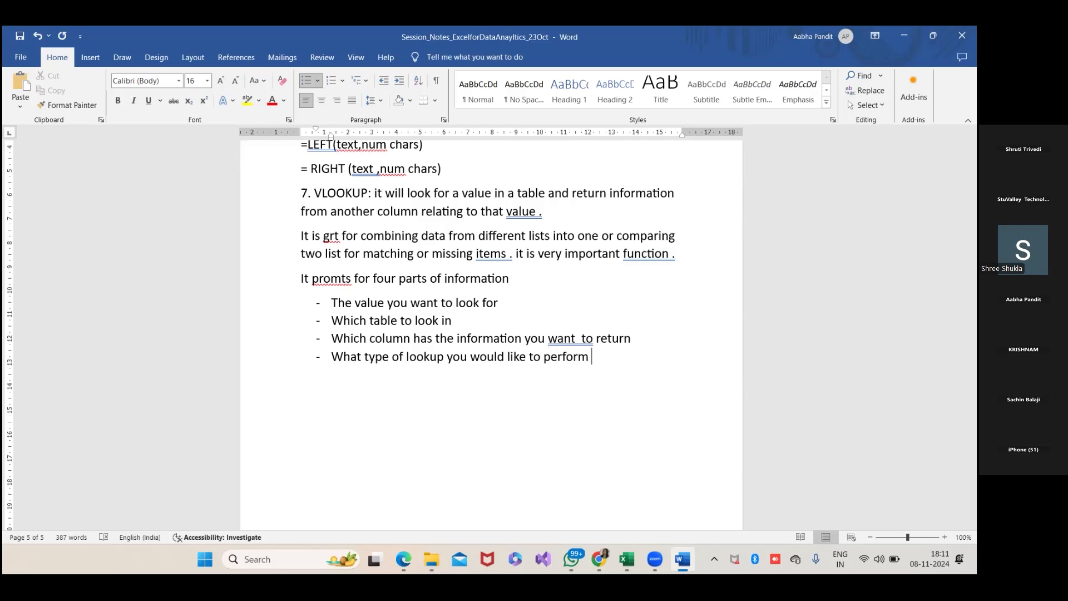
key("Return")
key("BackSpace")
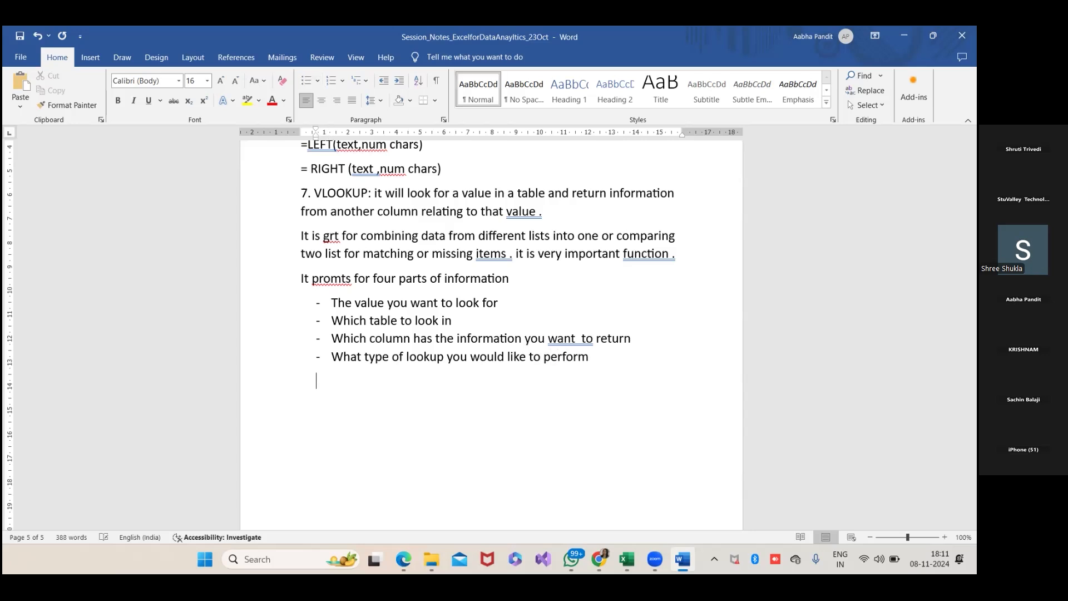
Write the syntax line "= VLOOPUP(lookup value,table array ,column index number ,range lookup)" below the list
type("= VLOOPUP(")
type("loo")
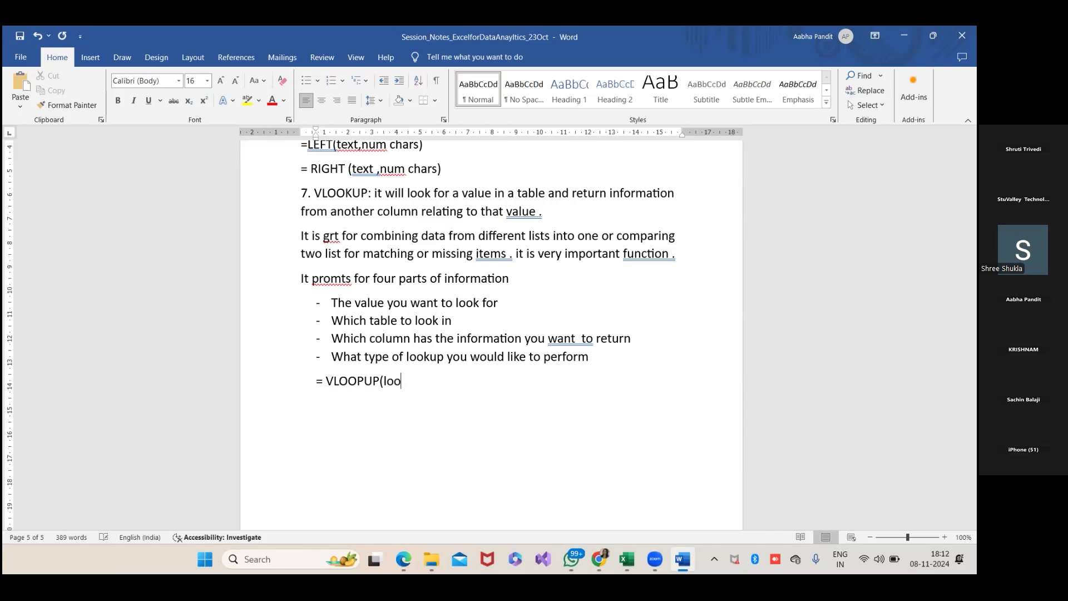
type("kup value,table arr")
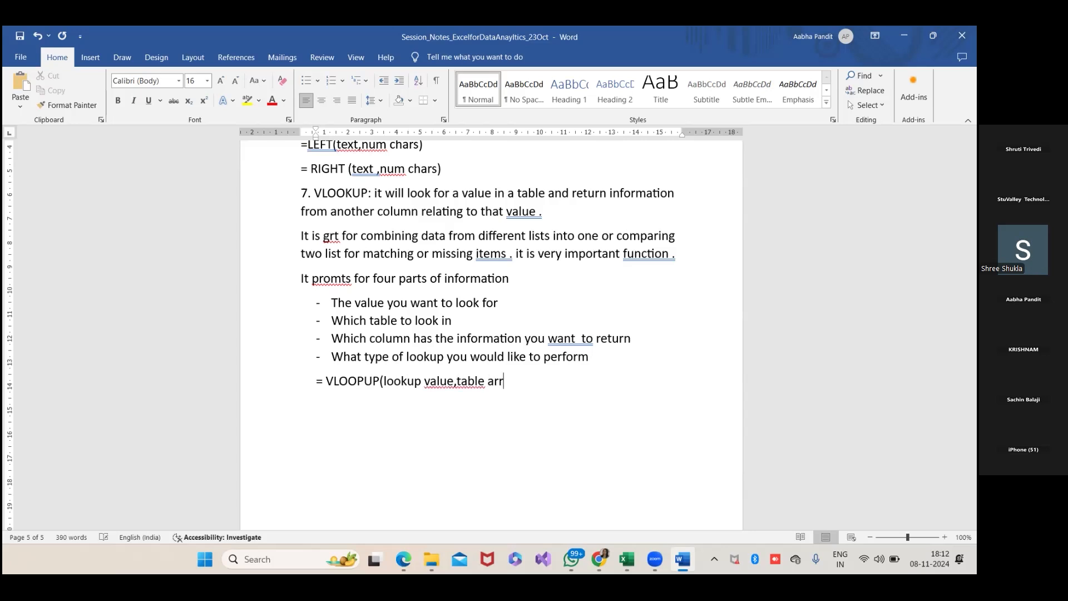
type("ay ,colounm")
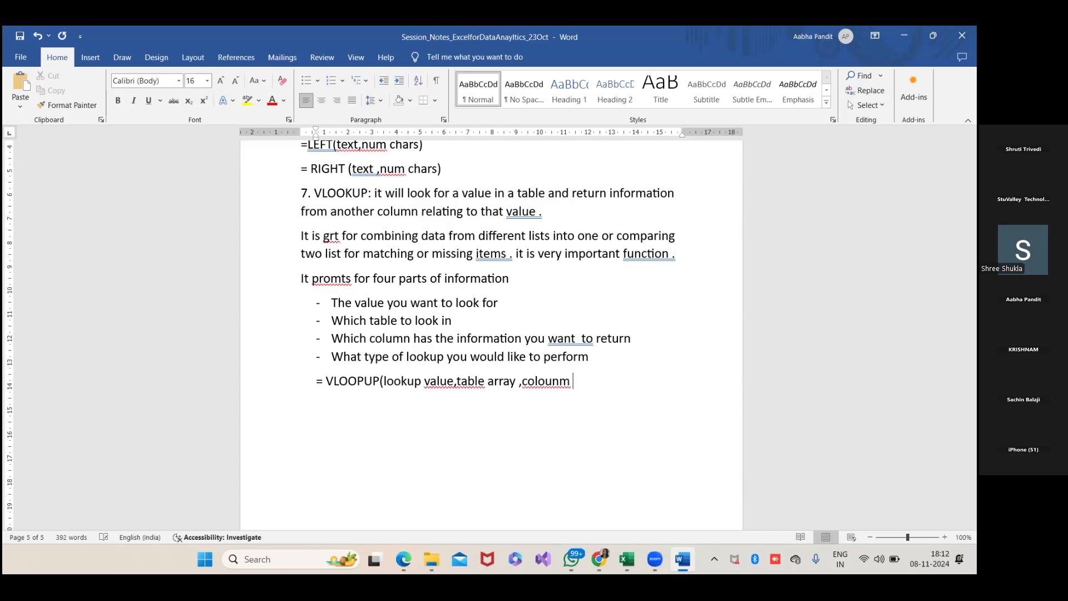
key("BackSpace")
key("BackSpace")
key("BackSpace")
key("BackSpace")
type("umn index number ")
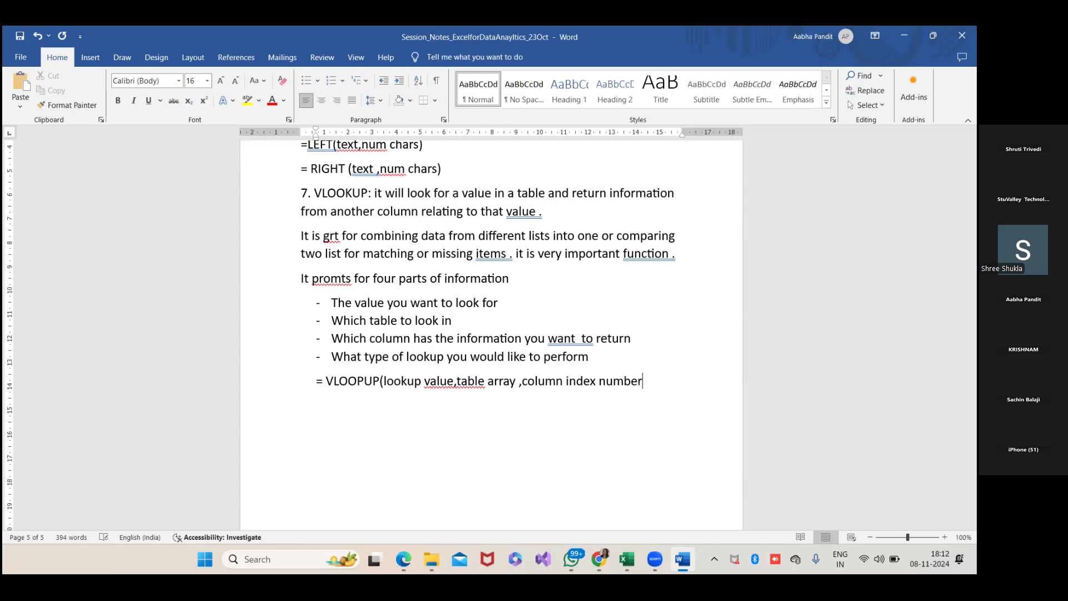
type(",range lookup)")
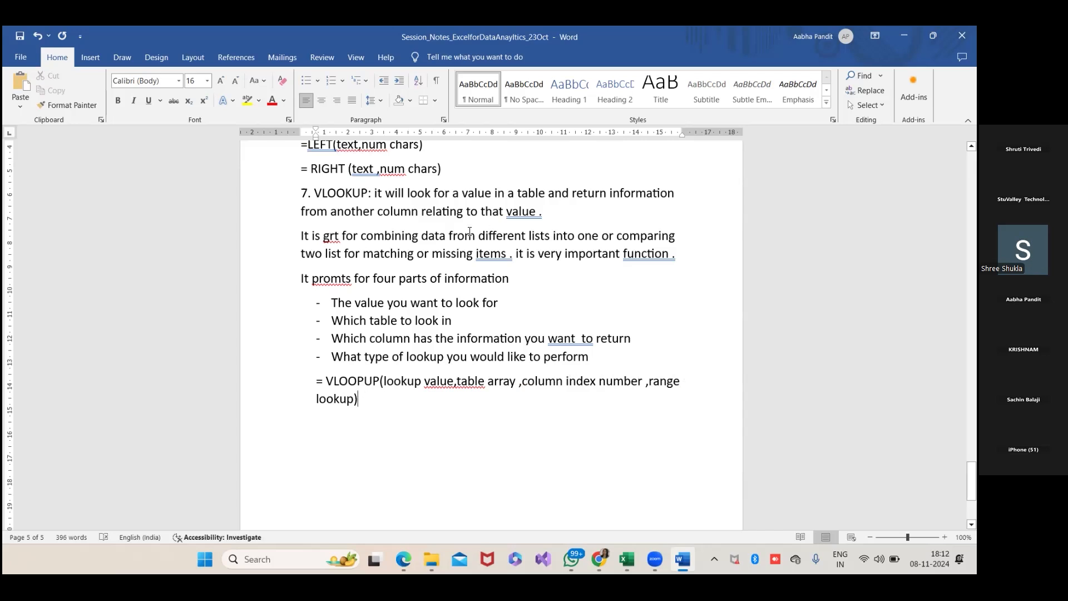
Correct "promts" to "prompts" in the four-parts line and "value,table" to "value, table" in the syntax line
right_click(332, 283)
left_click(325, 292)
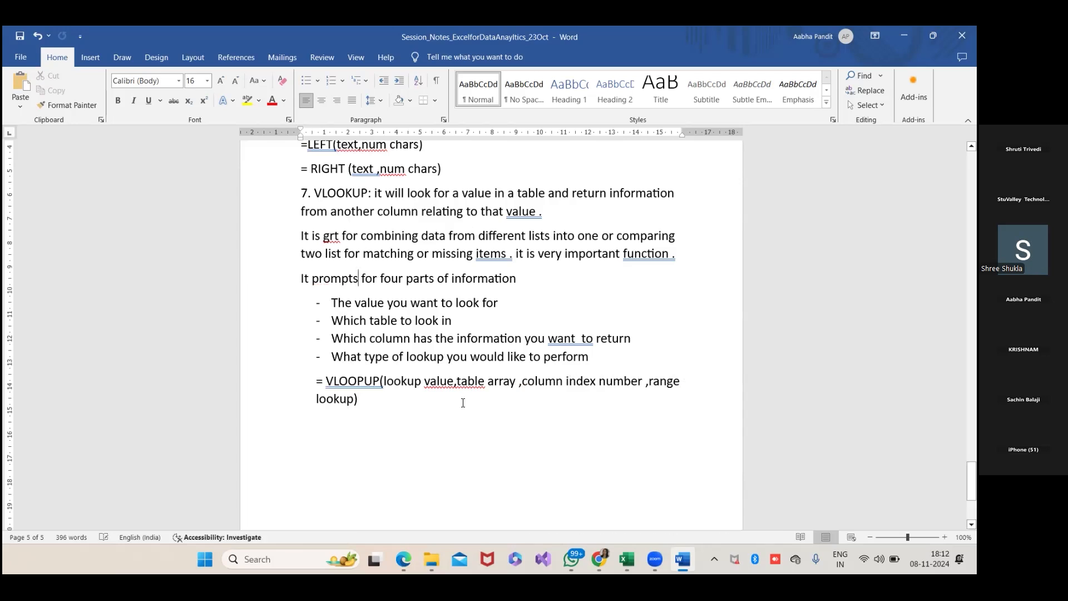
right_click(457, 383)
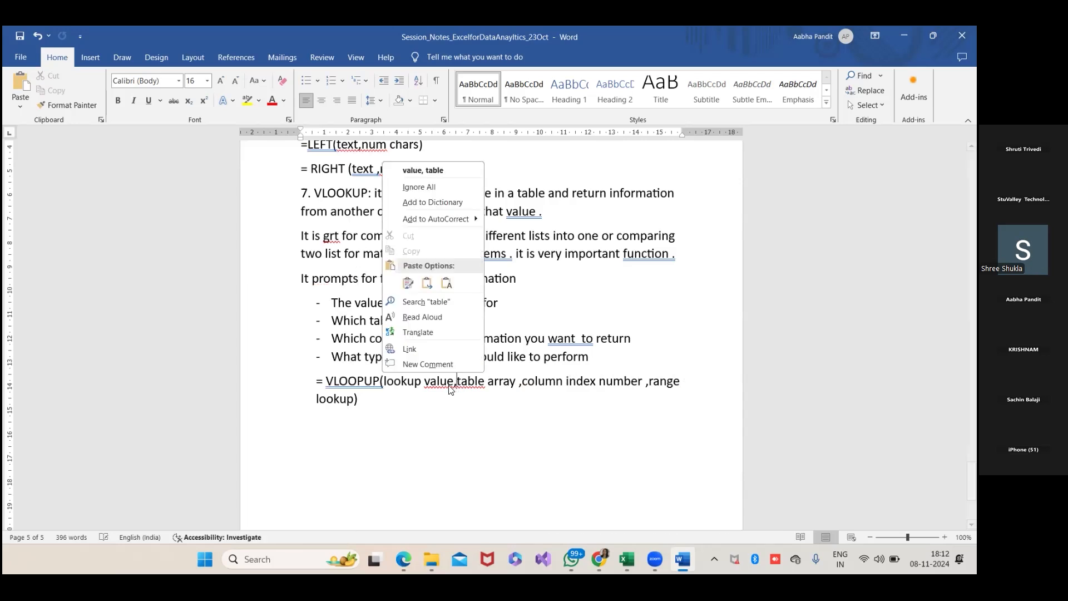
left_click(434, 170)
Switch to the most-useful-excel-functions workbook in Excel and examine the VLOOKUP sheet's two tables, the D2 formula and its matching lookup entry
key("alt+Tab")
key("alt+Tab")
key("alt+Tab")
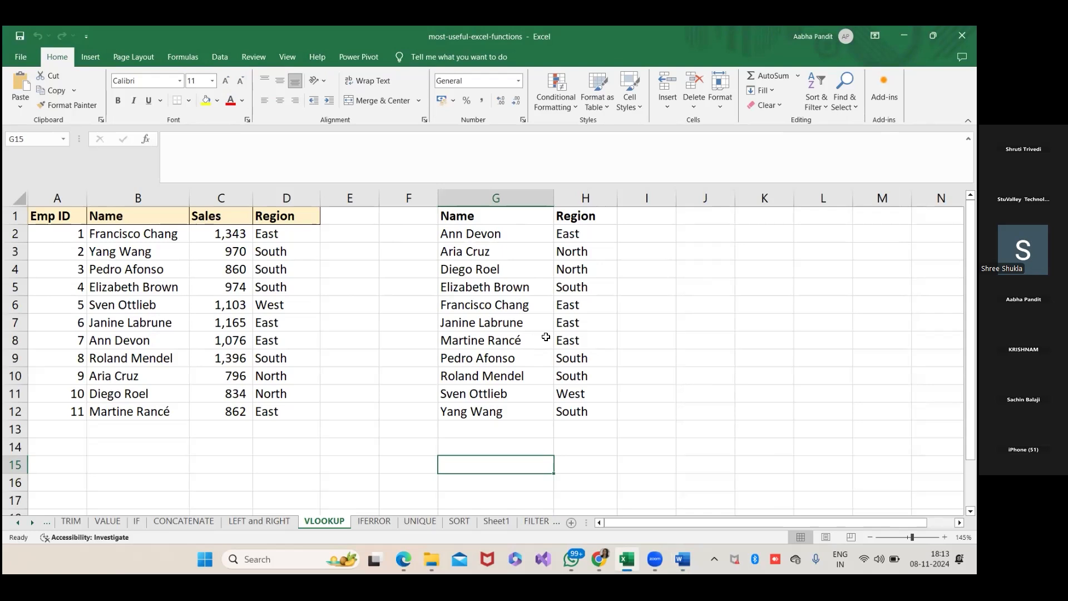
left_click_drag(474, 211, 566, 411)
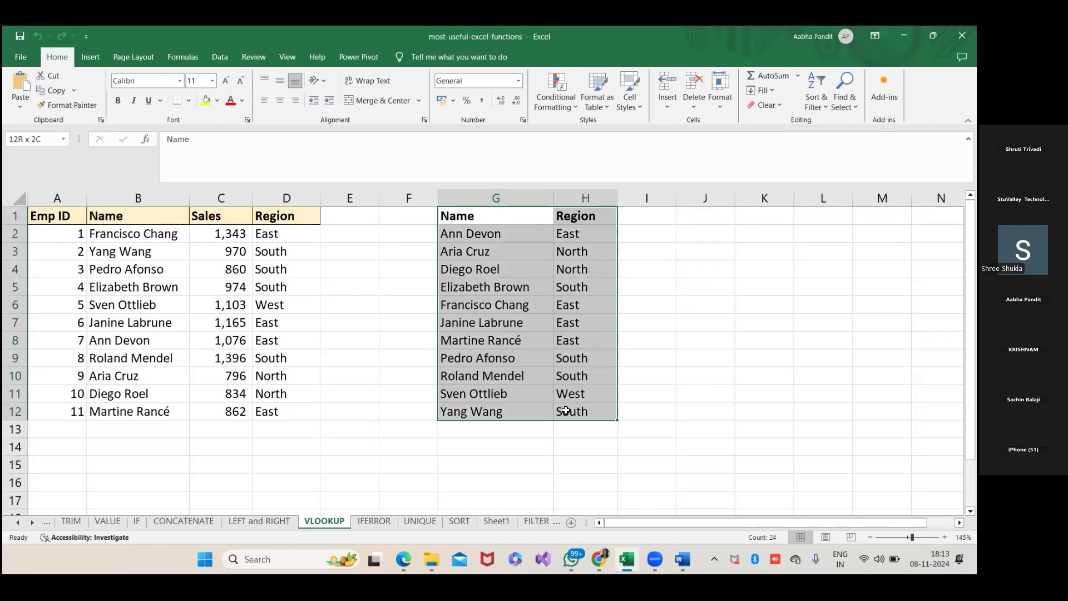
left_click_drag(49, 222, 282, 414)
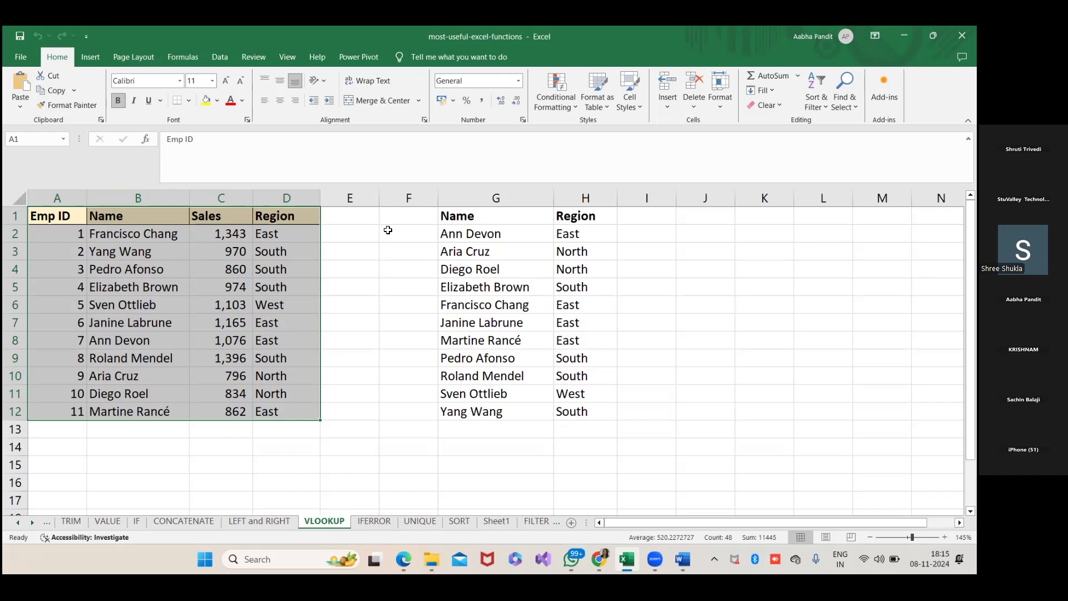
left_click(309, 231)
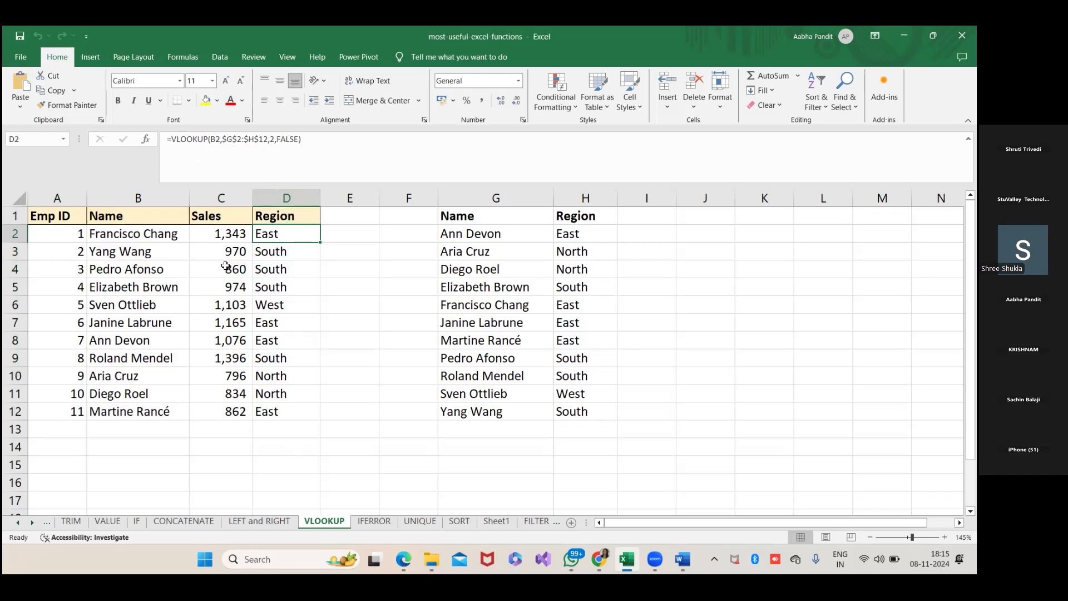
left_click(515, 306)
left_click(558, 307)
left_click(272, 233)
left_click(175, 237)
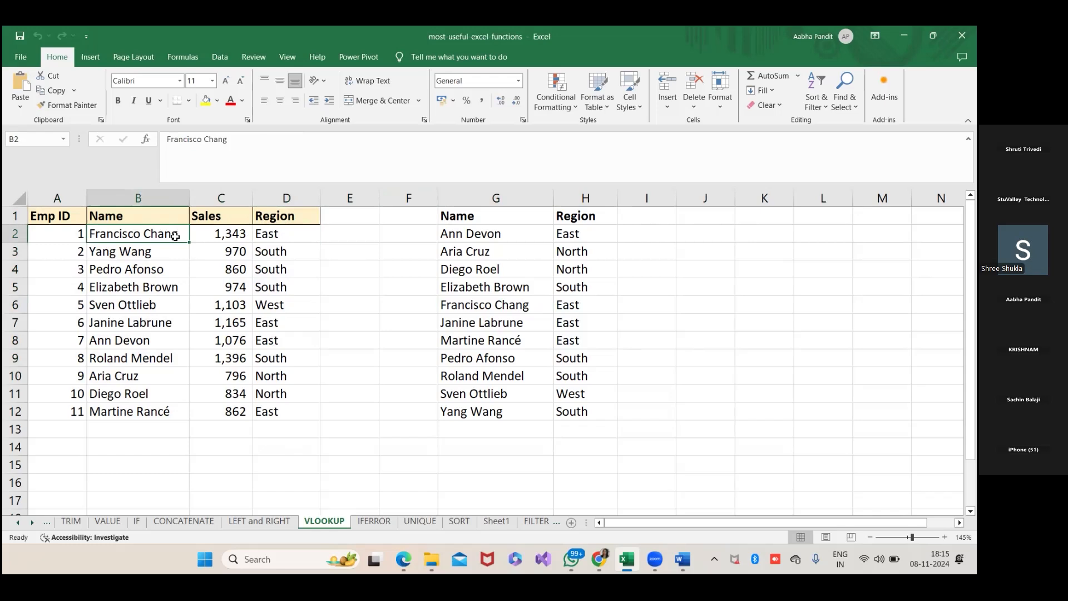
Add a new person to the lookup table in row 13, entering the first name in G13 and the region West in H13
left_click(533, 434)
type("Aabha")
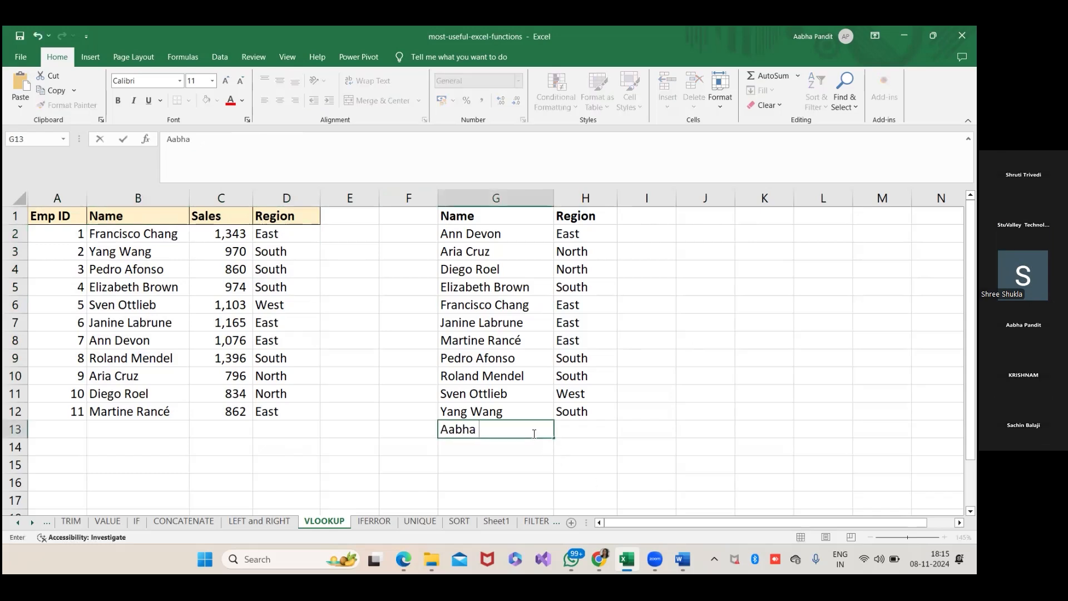
key("Tab")
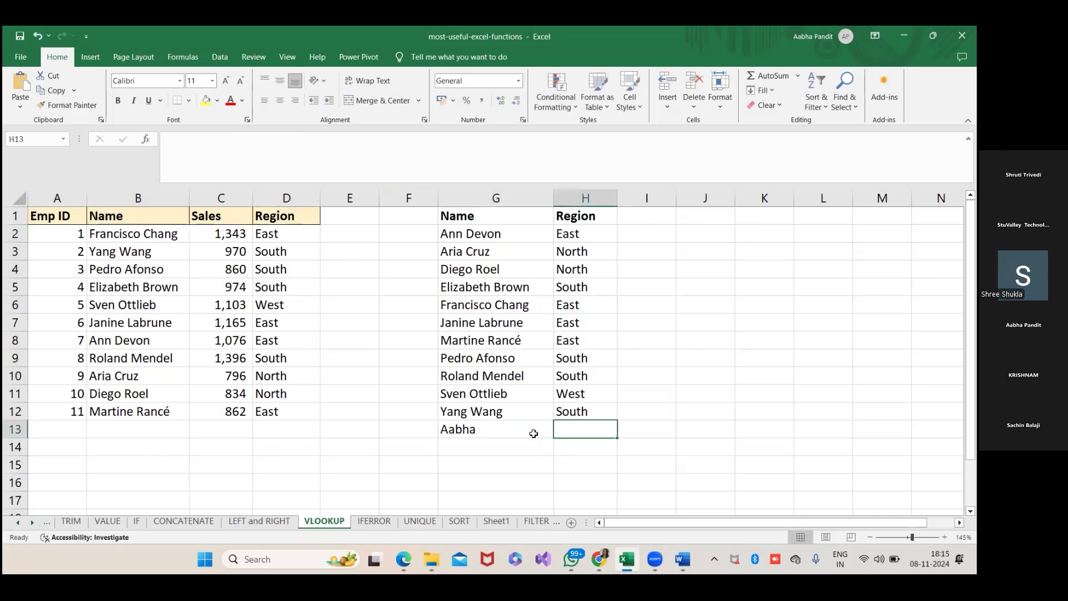
type("West")
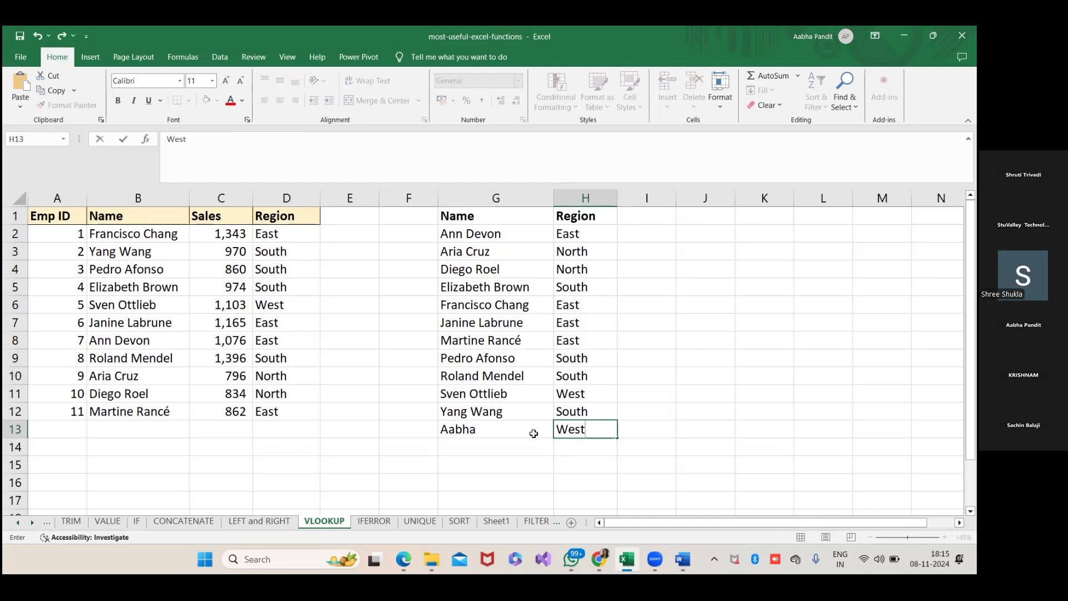
left_click(313, 435)
Add the same person to row 13 of the employee table with the next employee ID, the first name and sales of 456
left_click(81, 426)
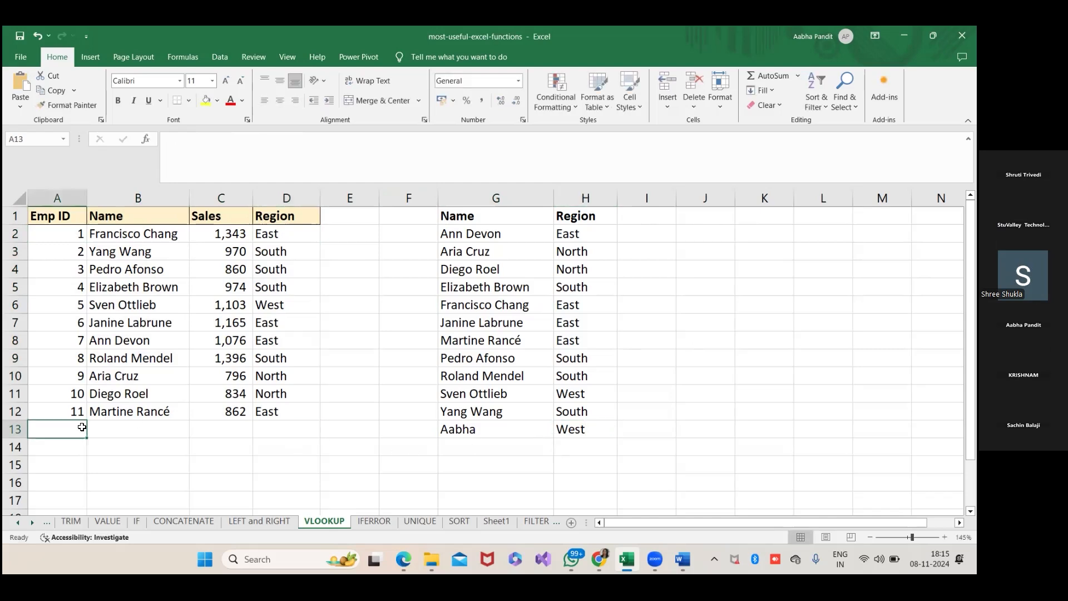
type("12")
left_click(109, 426)
type("Aaabh")
key("BackSpace")
key("BackSpace")
key("BackSpace")
type("bha")
key("Tab")
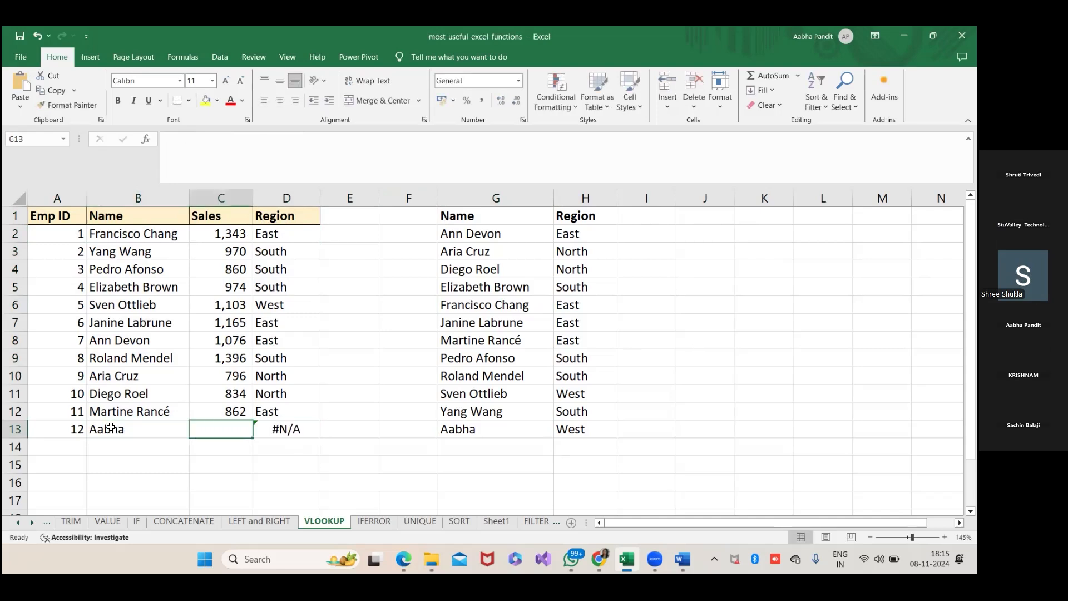
type("456")
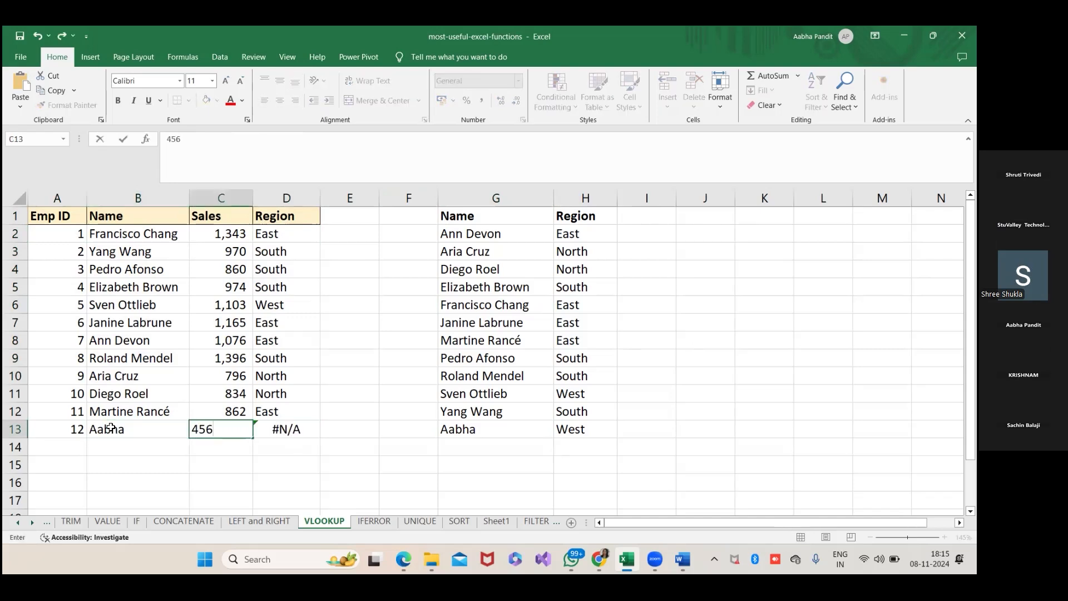
key("Tab")
Fill the VLOOKUP formula from D12 down to D13, then clear the contents of D13
left_click(298, 414)
left_click_drag(319, 421, 316, 432)
left_click(326, 448)
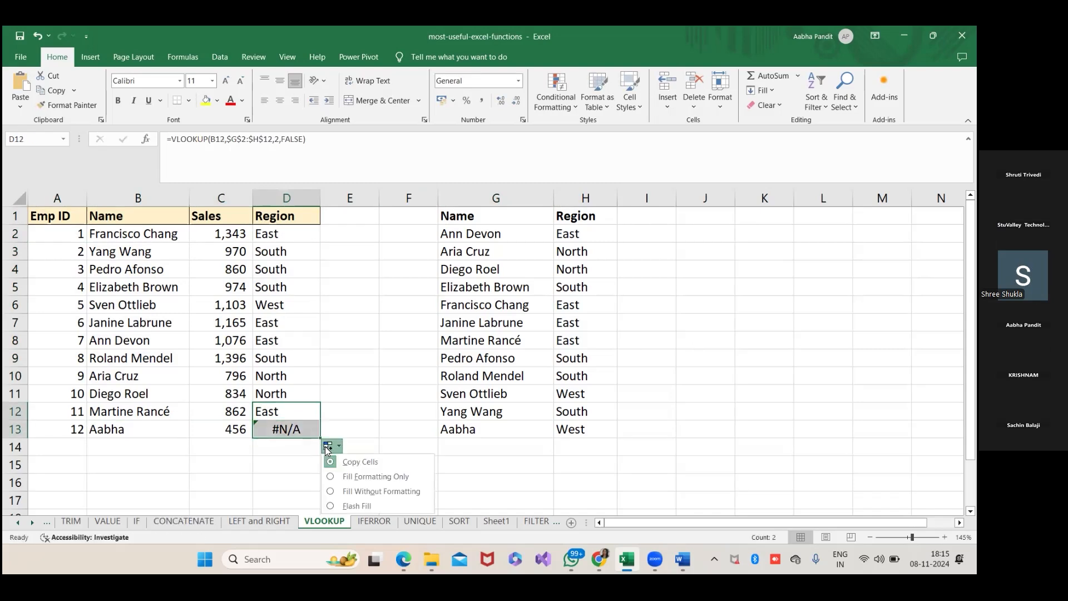
left_click(327, 475)
left_click(280, 451)
left_click(278, 430)
key("Delete")
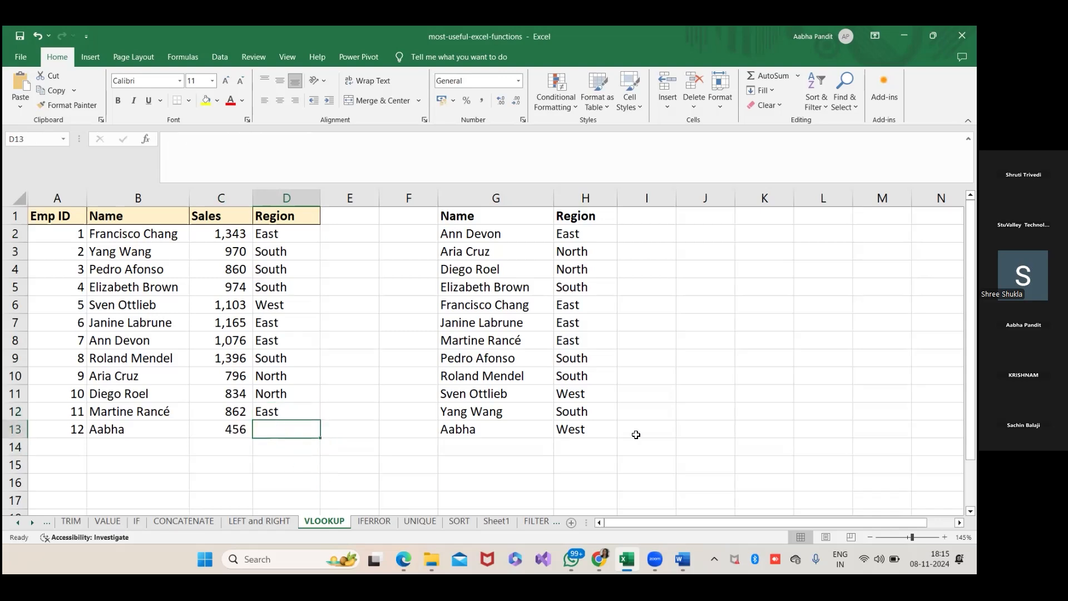
Try extending the VLOOKUP formula from D12 to the new employee's region cell again, then empty that cell
left_click(573, 426)
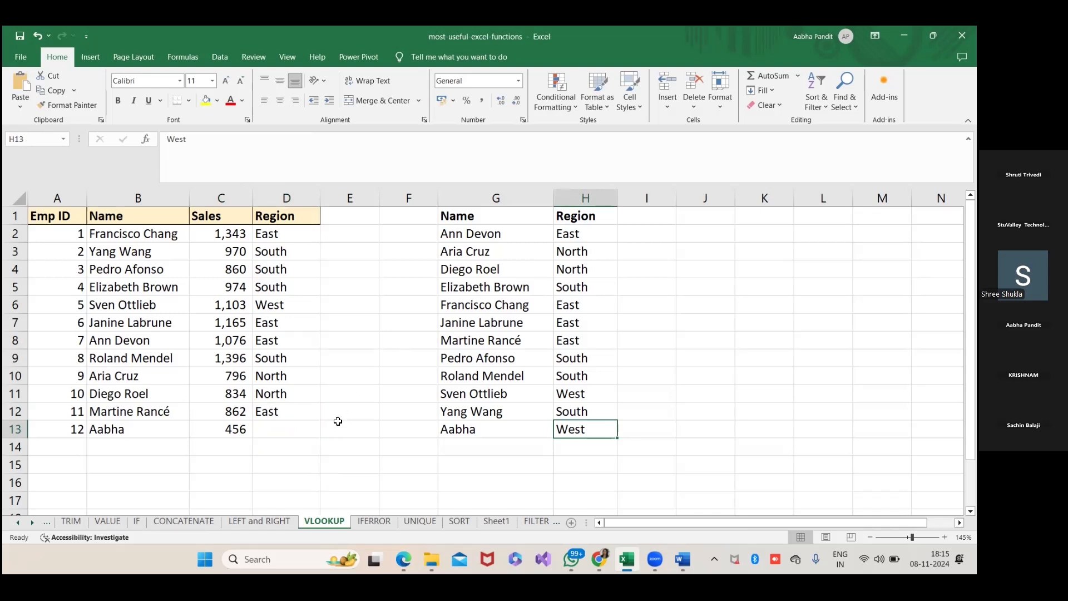
left_click(296, 411)
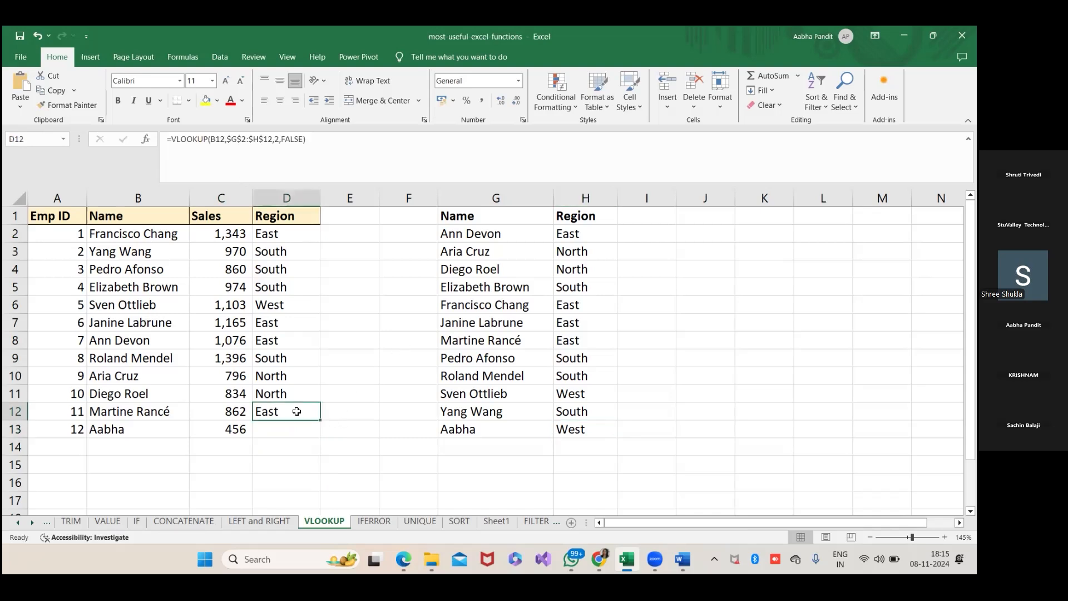
left_click_drag(320, 421, 319, 430)
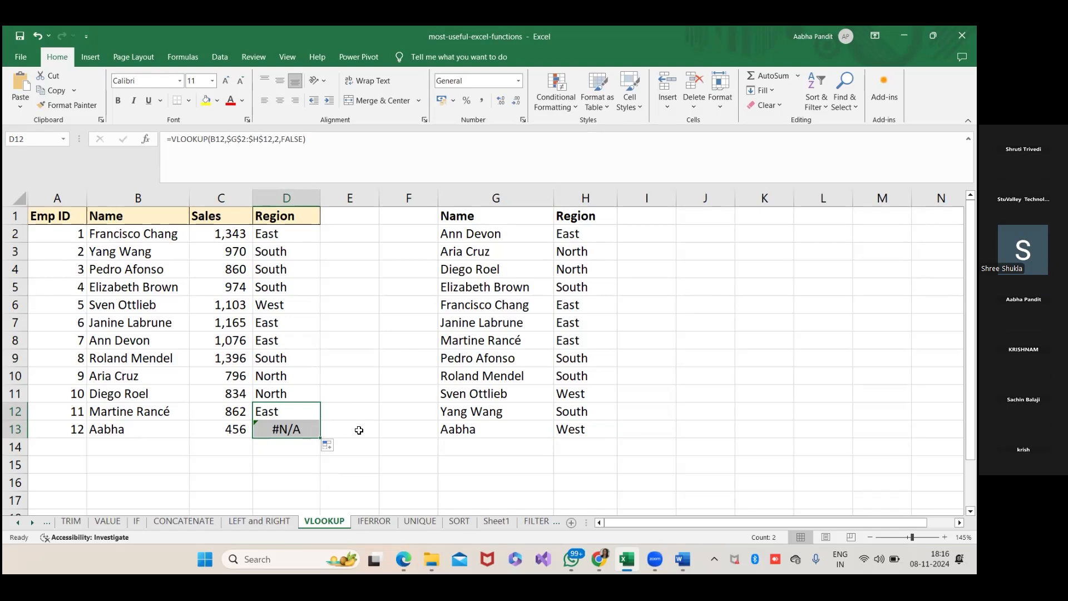
left_click(289, 444)
left_click(283, 418)
left_click(282, 425)
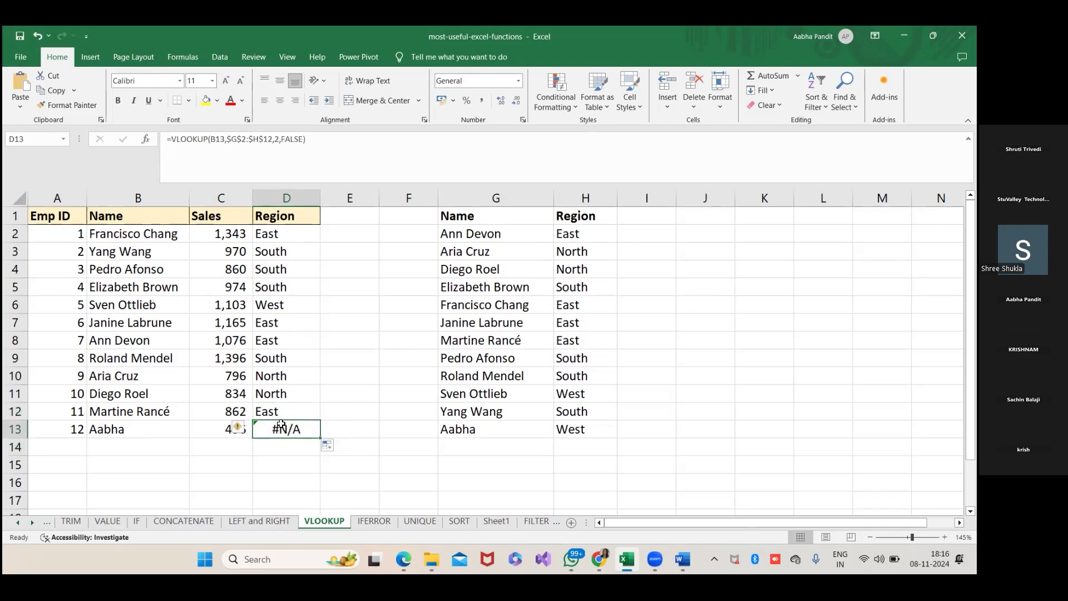
key("Delete")
left_click(274, 453)
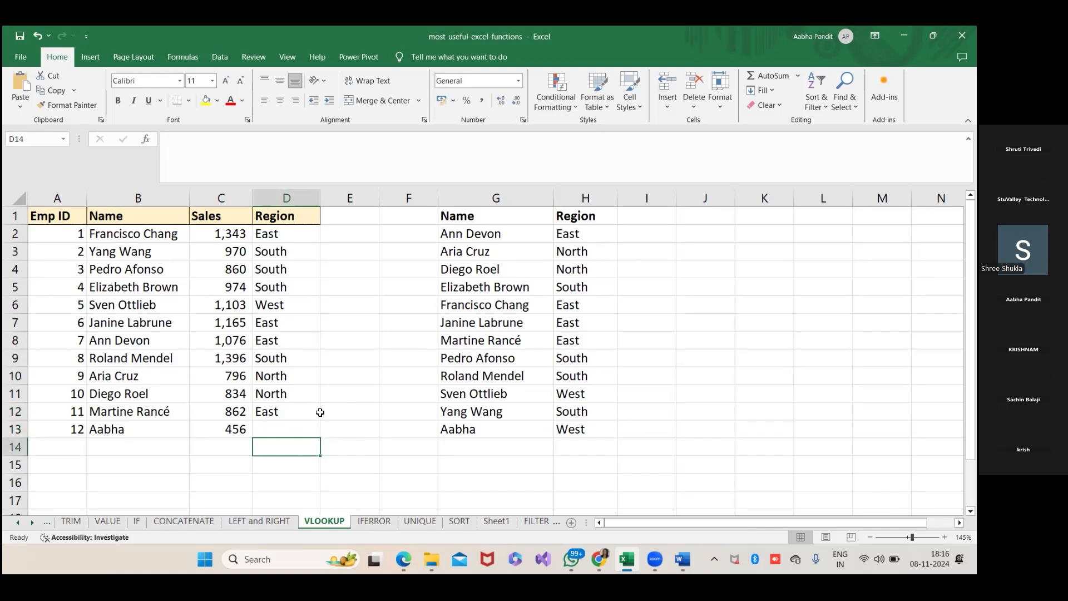
Inspect the VLOOKUP formula in D2 and the cell G2 where its table array starts
left_click(267, 228)
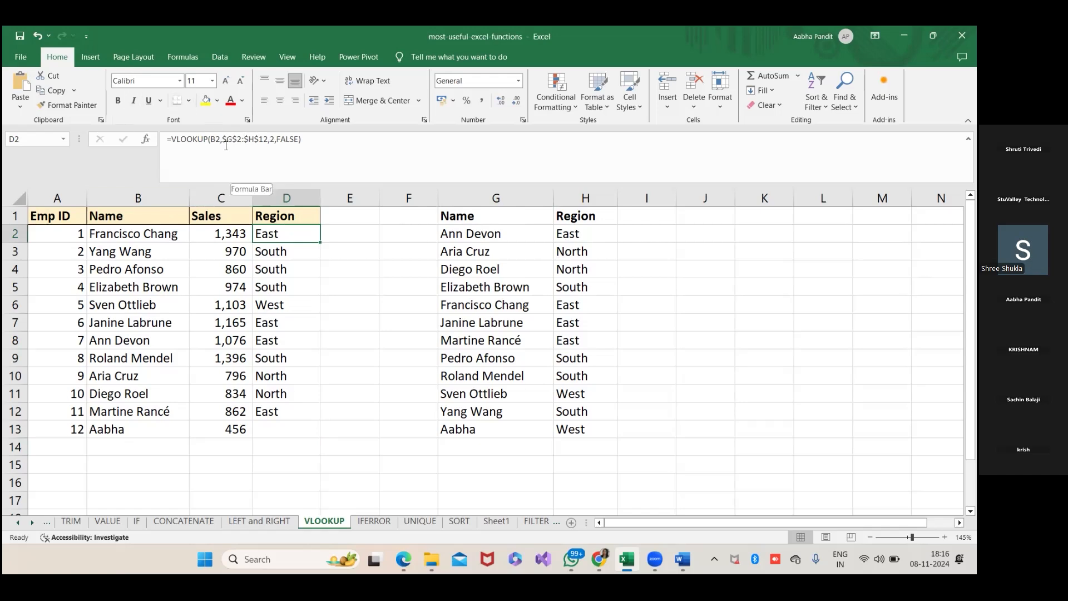
left_click(456, 234)
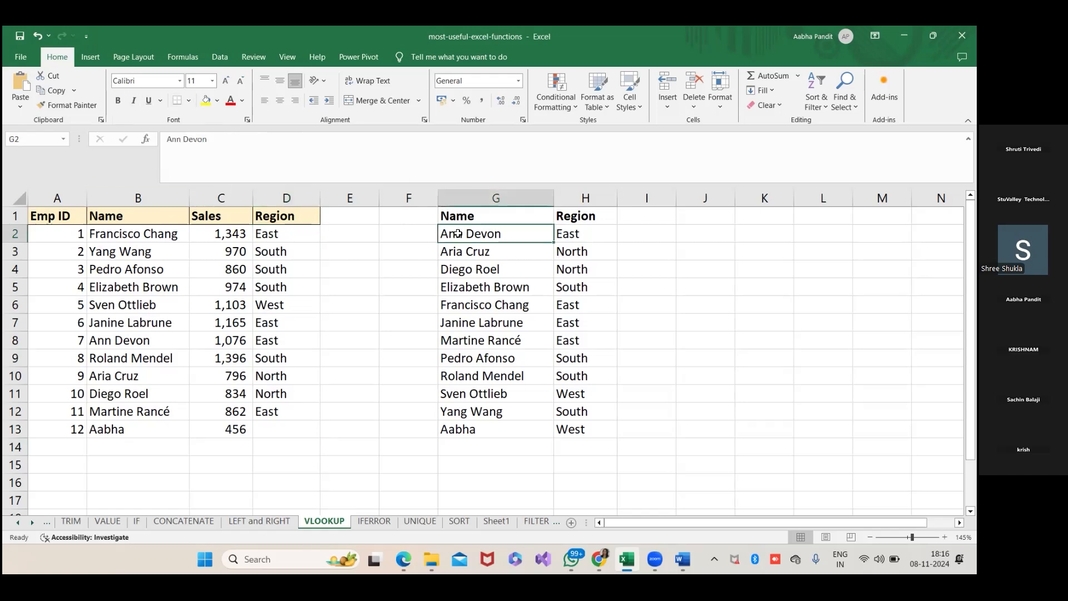
left_click(280, 232)
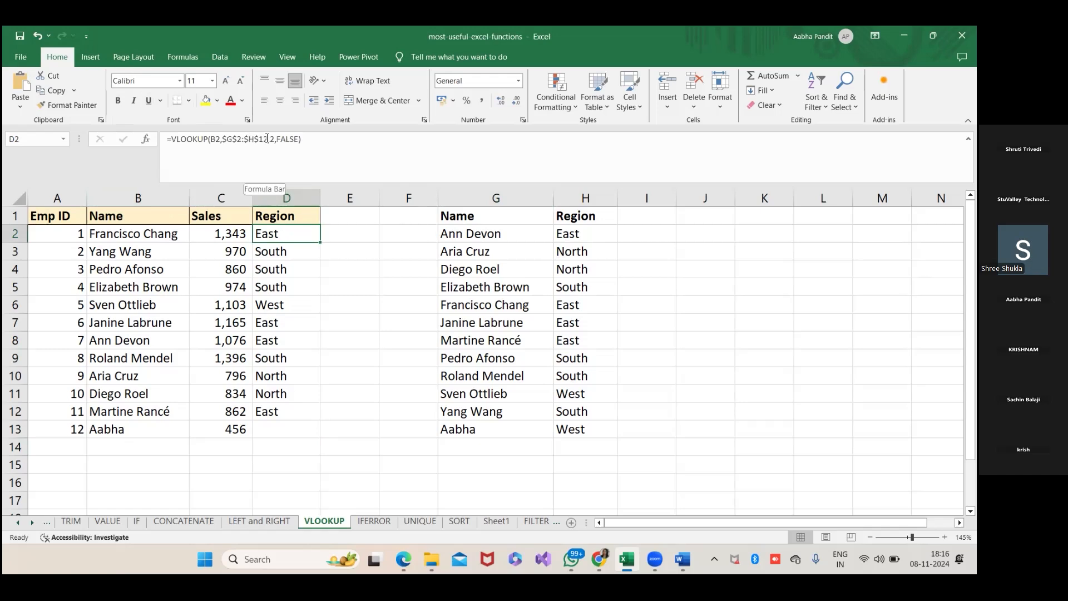
Extend the table array of the VLOOKUP formula in D2 to end at $H$13, so it covers the new lookup row
left_click(573, 429)
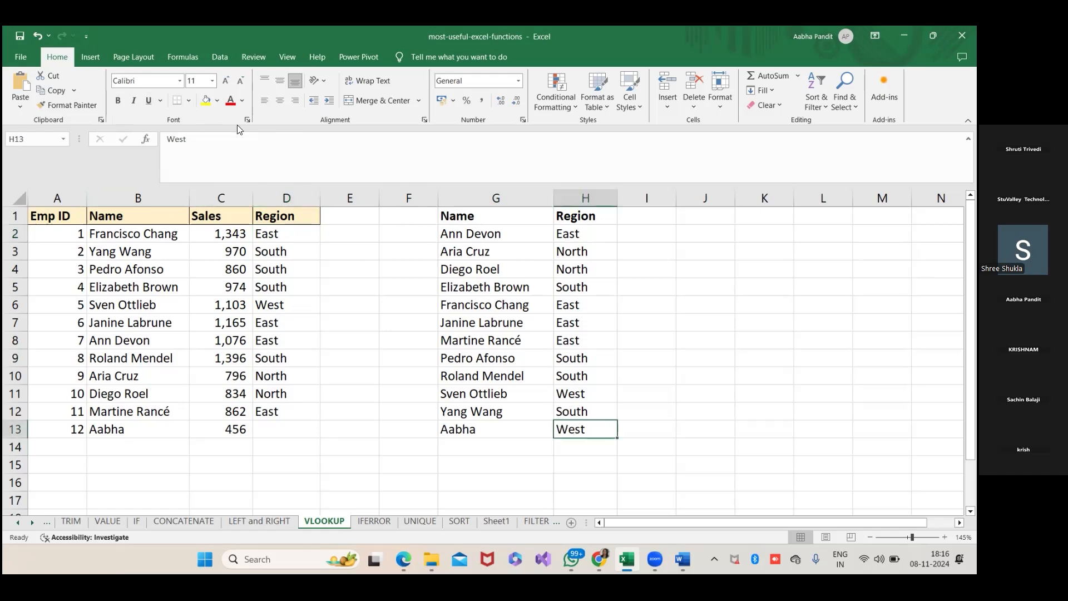
left_click(277, 238)
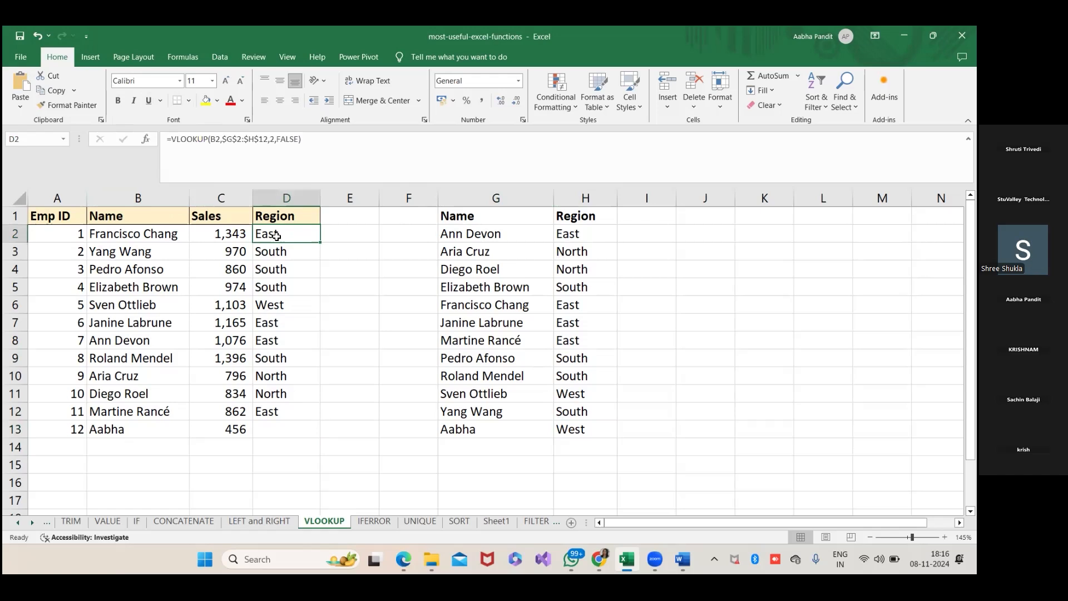
left_click(267, 138)
key("BackSpace")
type("3")
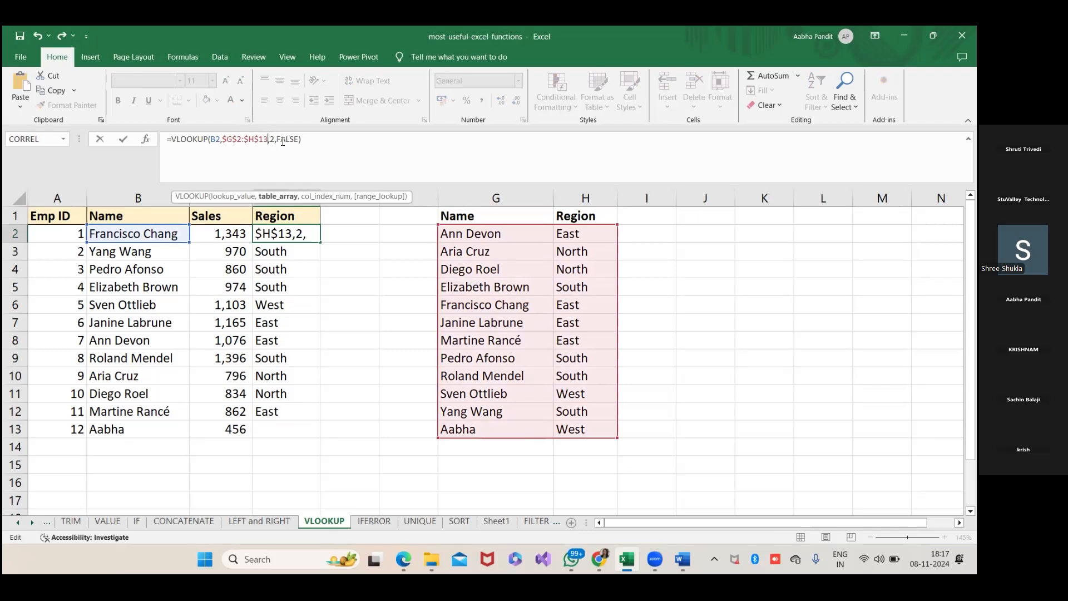
left_click(281, 159)
left_click(315, 138)
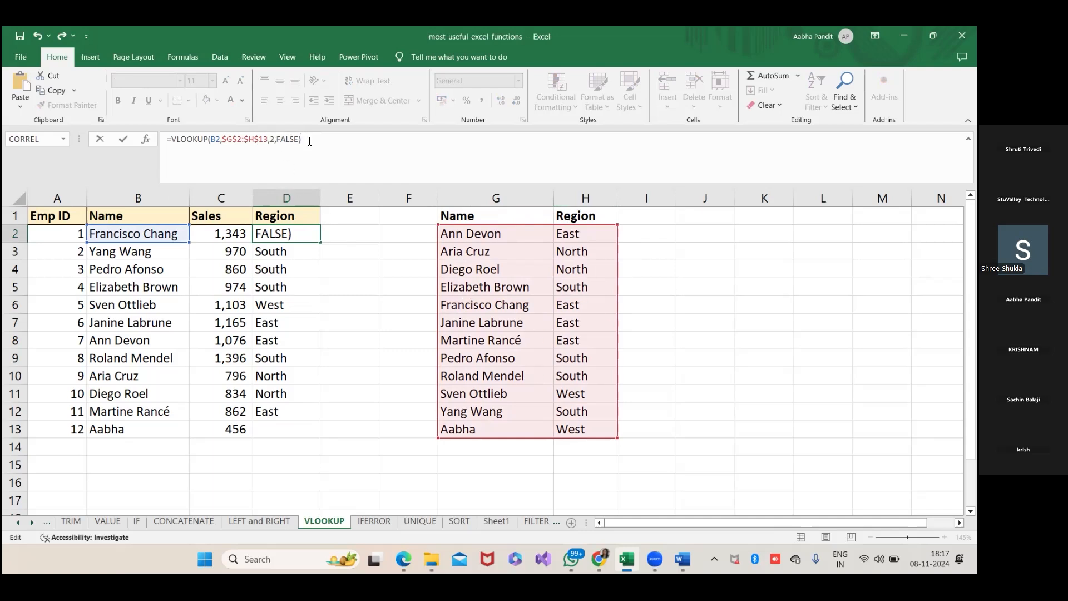
key("Return")
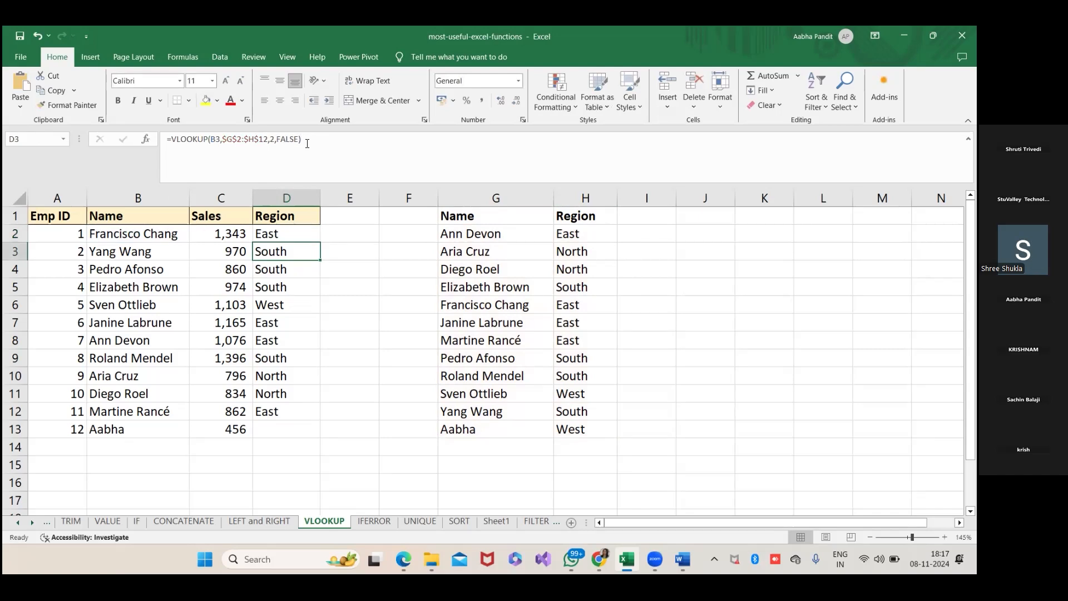
Try filling the VLOOKUP formula from D12 down to D13, then undo the fill
left_click(290, 407)
left_click_drag(320, 420, 318, 431)
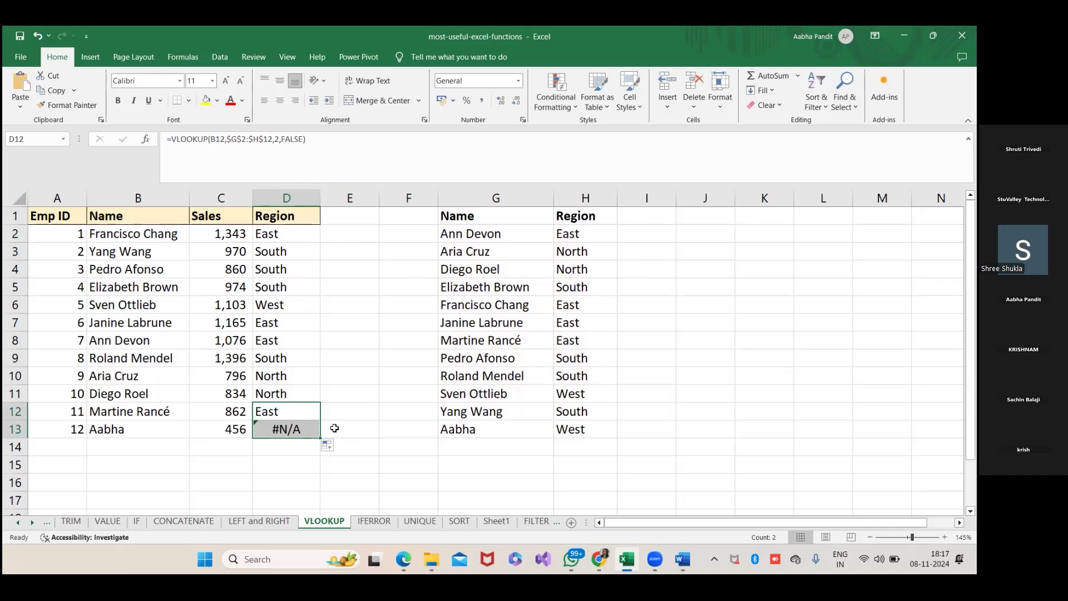
key("ctrl+z")
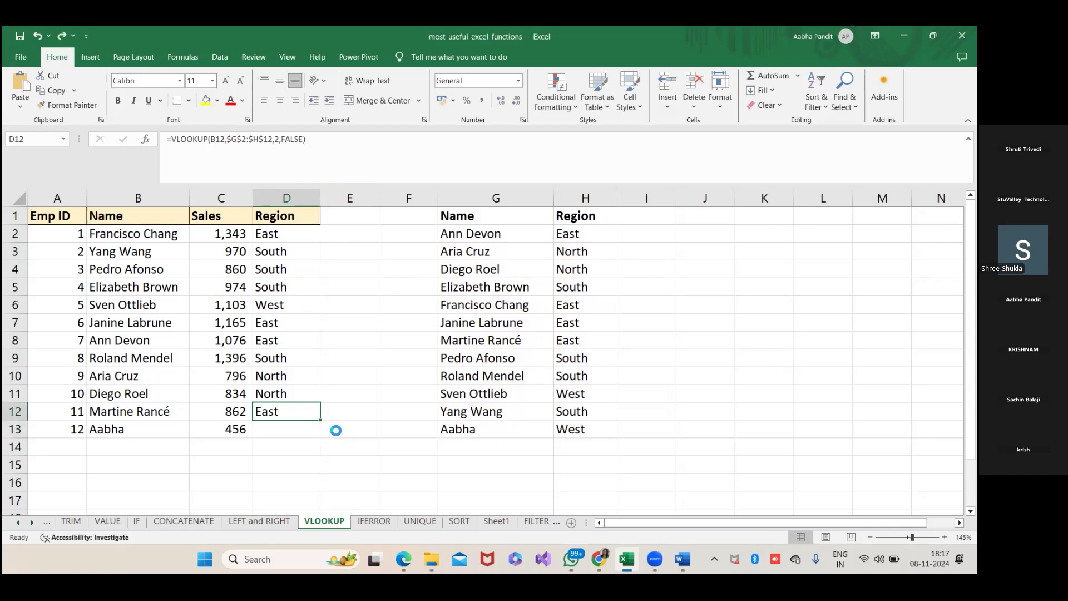
Try filling the edited VLOOKUP formula from D2 down to D13, check D13, and undo the fill
left_click(279, 229)
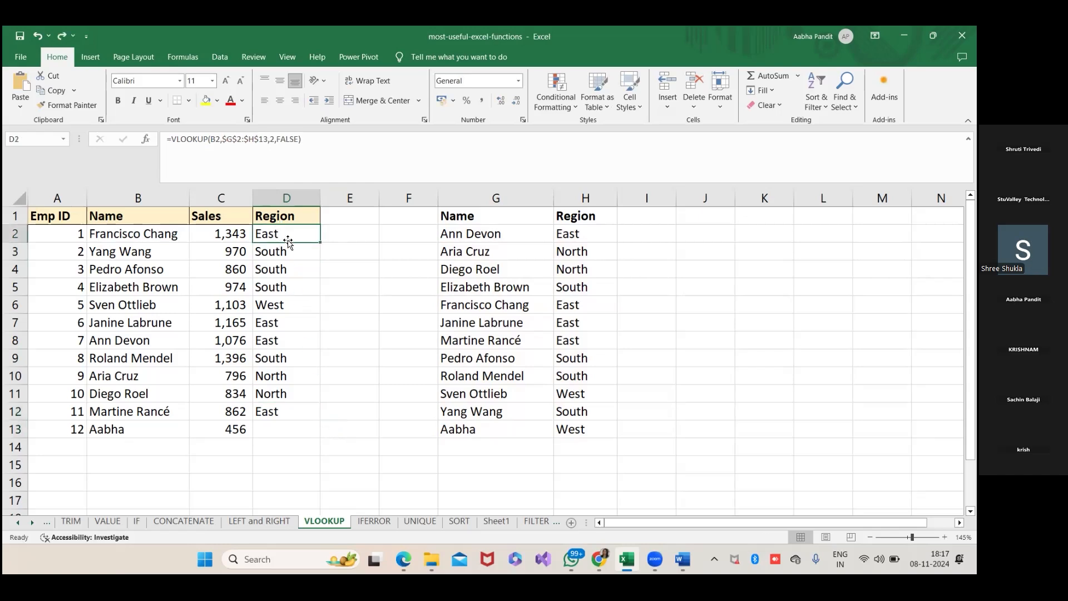
left_click_drag(320, 243, 304, 433)
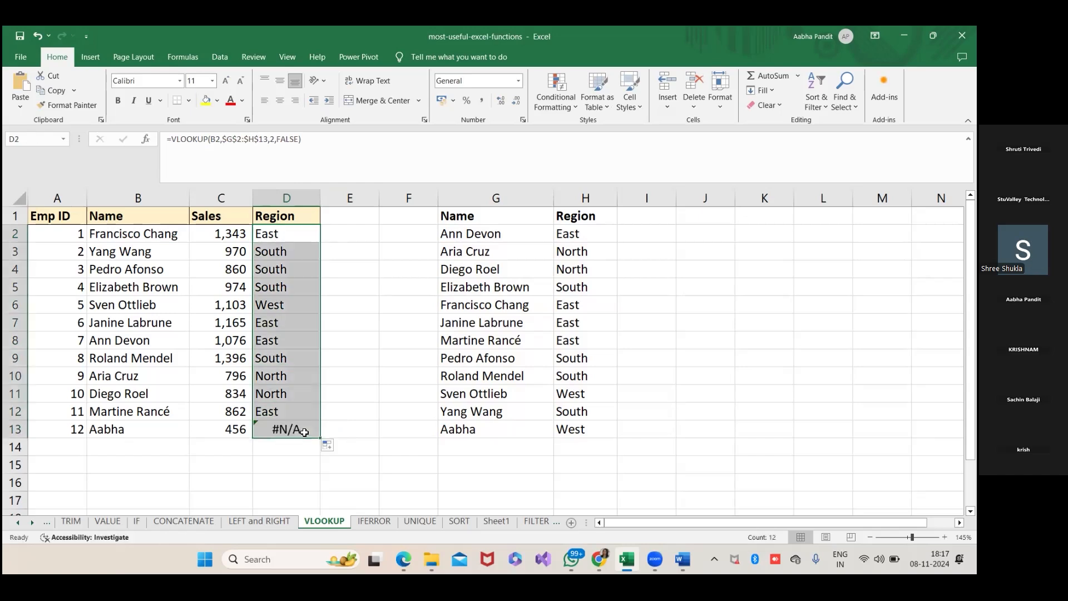
left_click(298, 428)
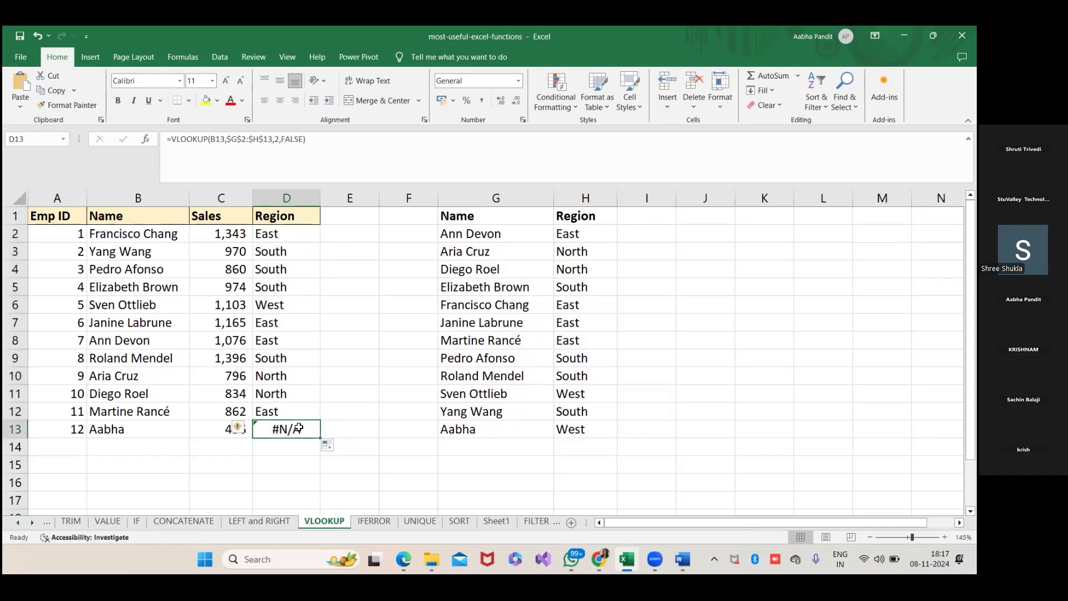
key("ctrl+z")
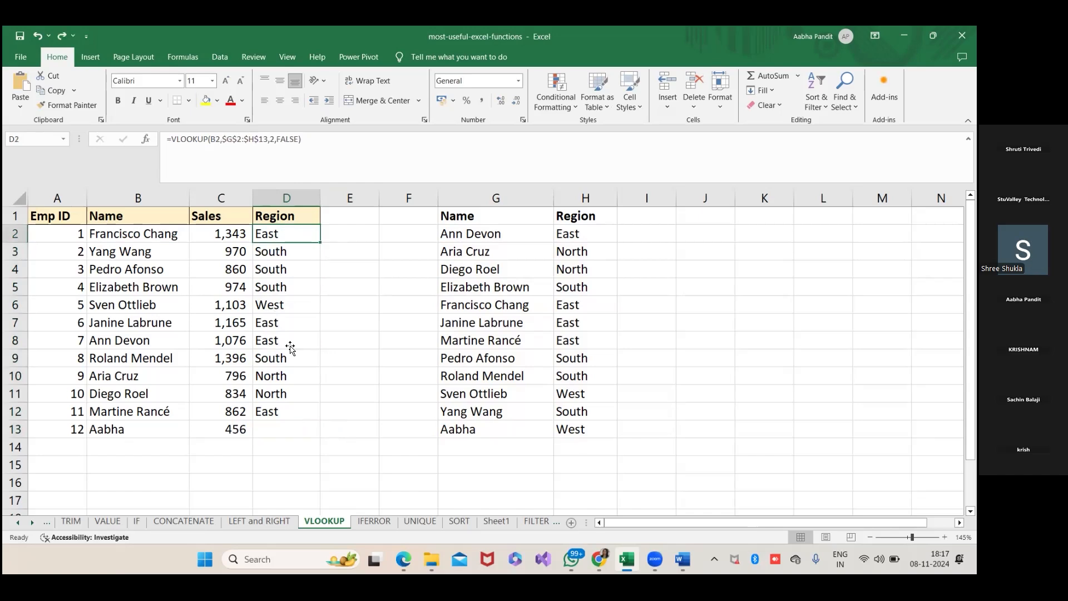
Examine the ranges referenced by the VLOOKUP formula in D2 and the entries of the name and region table
key("F2")
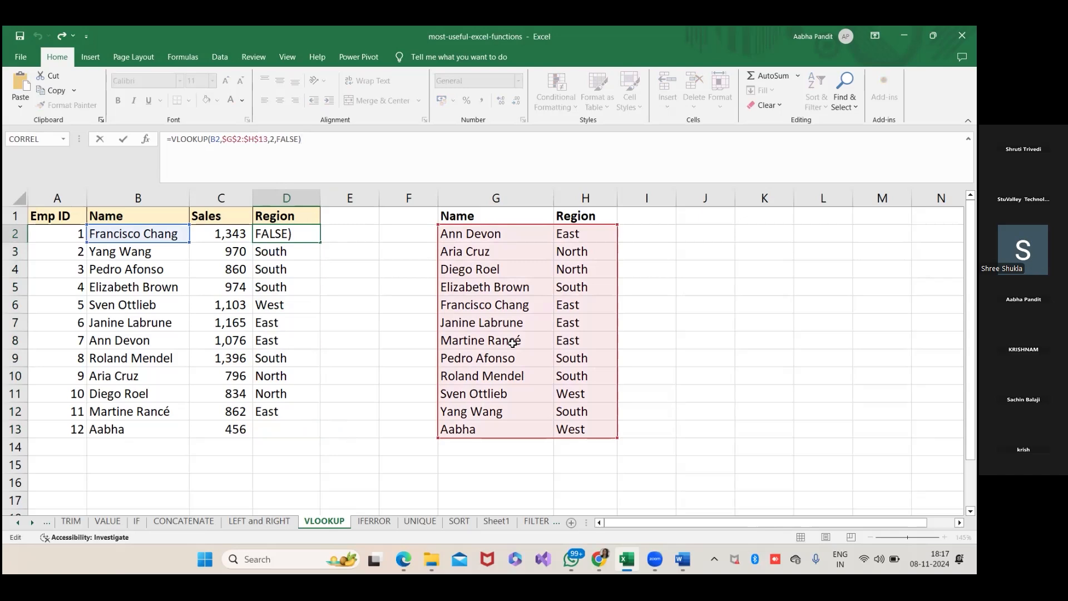
left_click(342, 373)
left_click(295, 395)
left_click(288, 232)
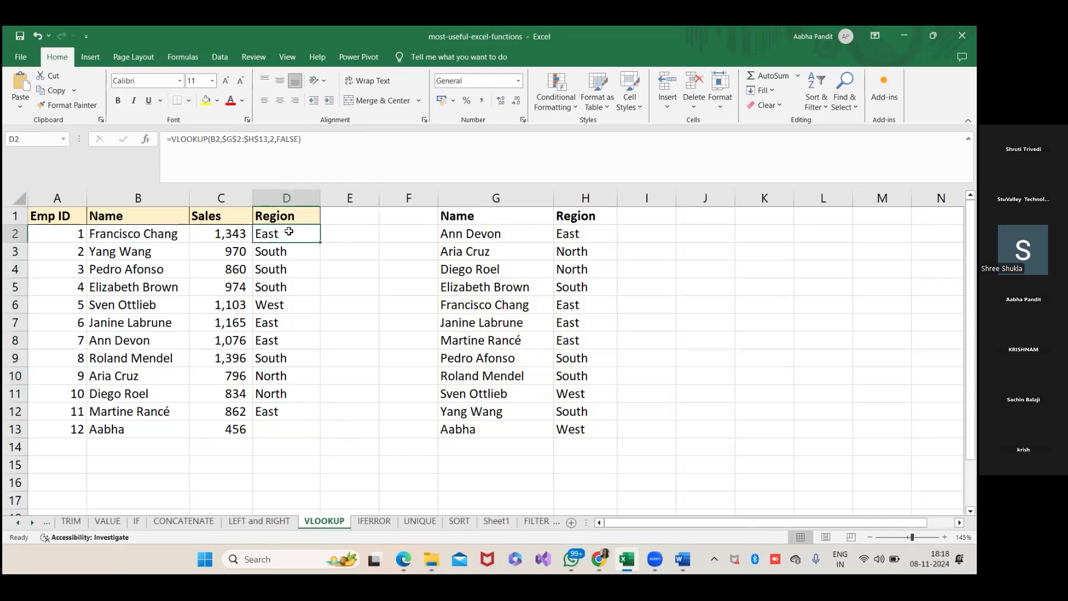
left_click(193, 479)
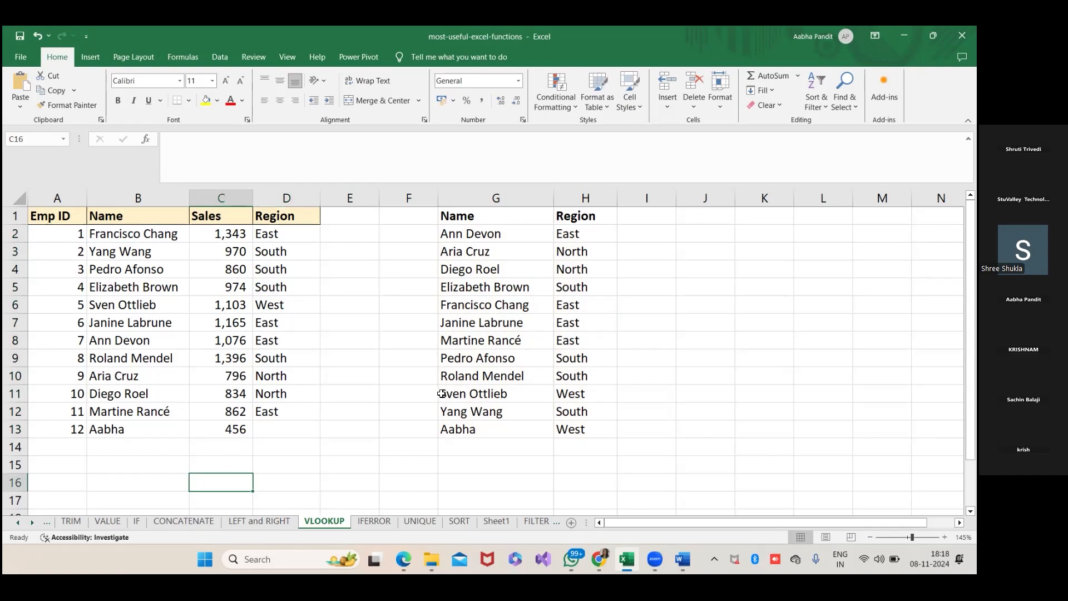
left_click(461, 391)
left_click(565, 378)
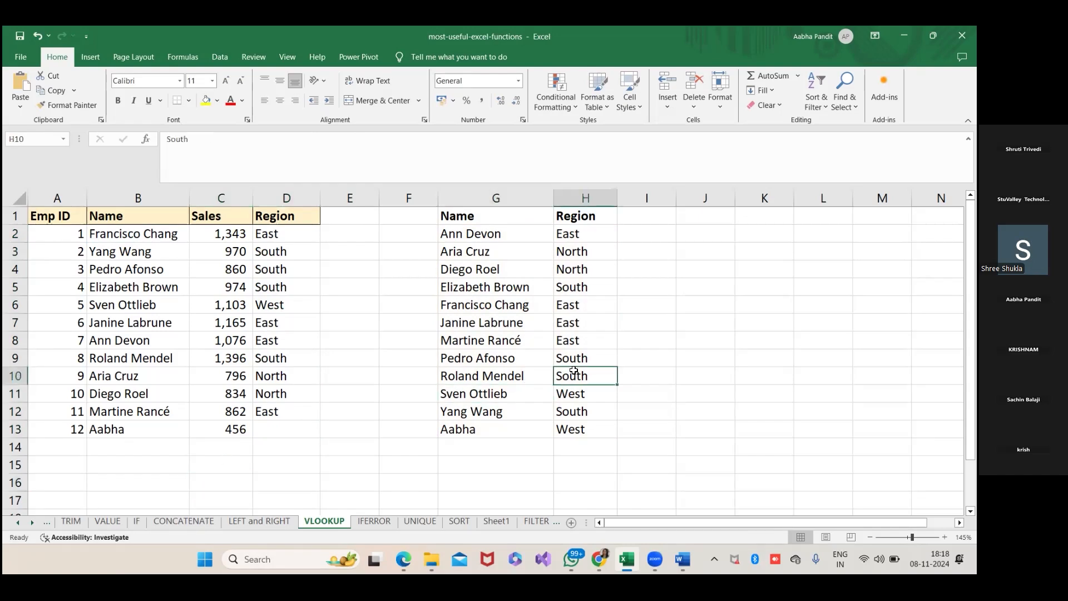
Copy the employee table in A1:D12
left_click(54, 216)
left_click_drag(54, 216, 293, 411)
key("ctrl+c")
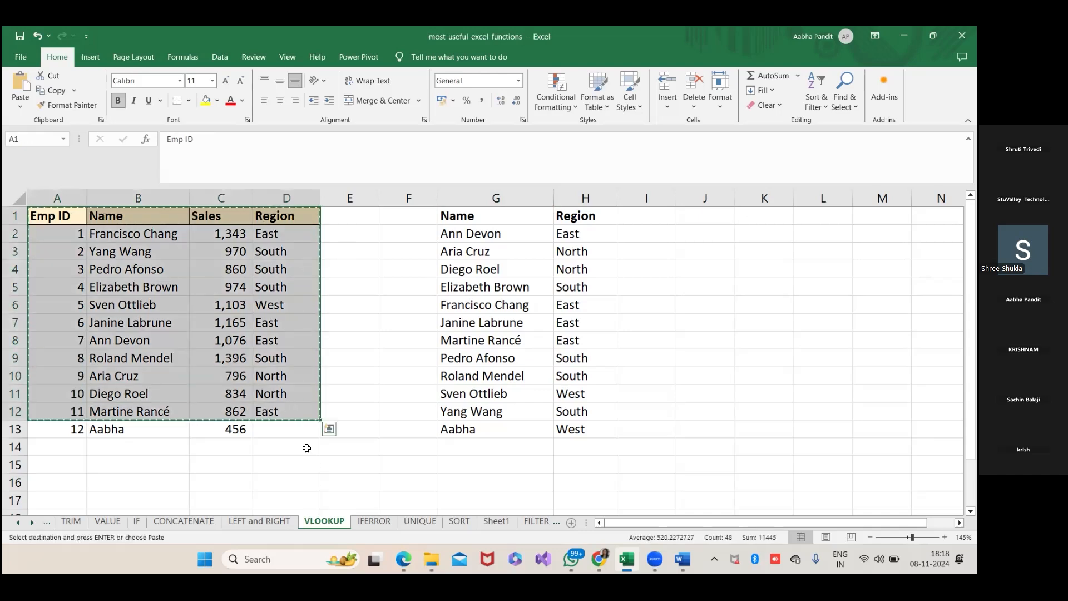
left_click(326, 474)
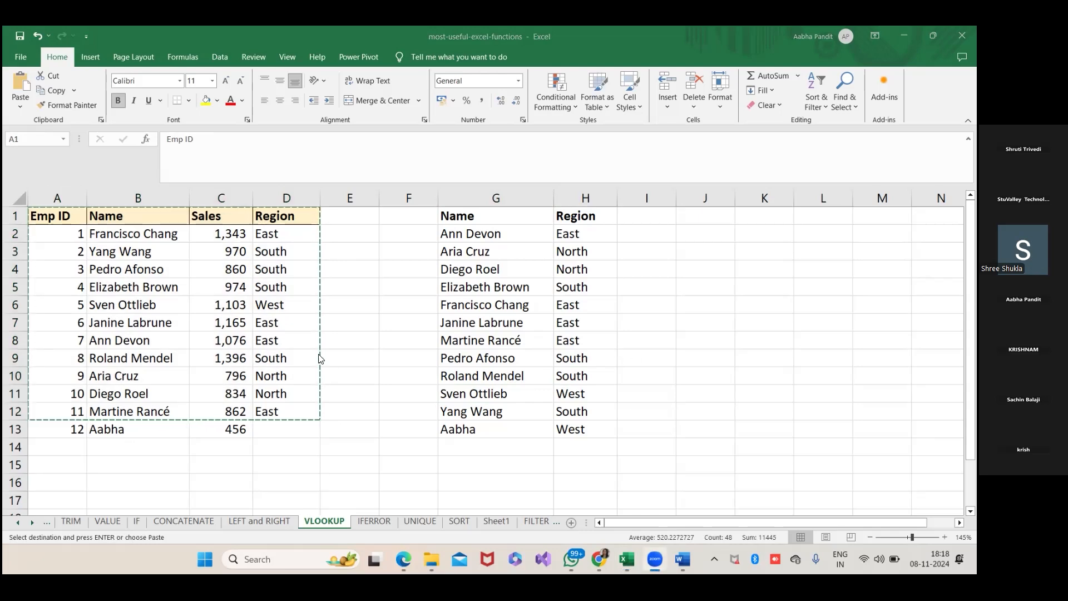
left_click(328, 459)
left_click(617, 167)
Copy the name and region lookup table in G1:H12, then clear the copy selection
left_click(445, 217)
left_click(454, 217)
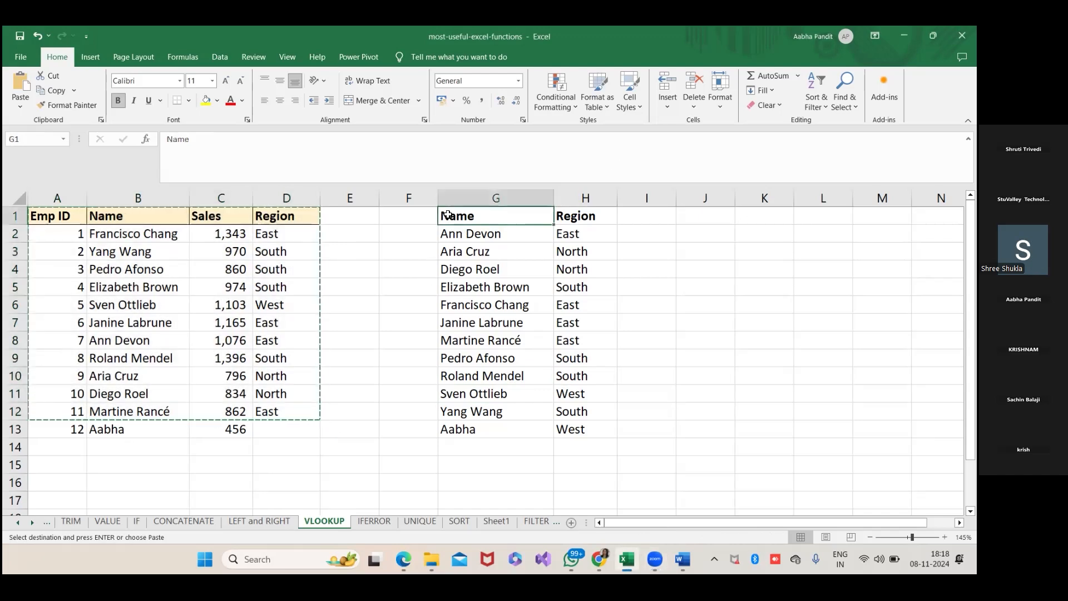
key("shift+Right")
key("shift+Down")
key("shift+Down")
key("shift+Down")
key("shift+Down")
key("shift+Down")
key("shift+Down")
key("shift+Down")
key("shift+Down")
key("shift+Down")
key("shift+Down")
key("shift+Down")
key("shift+Down")
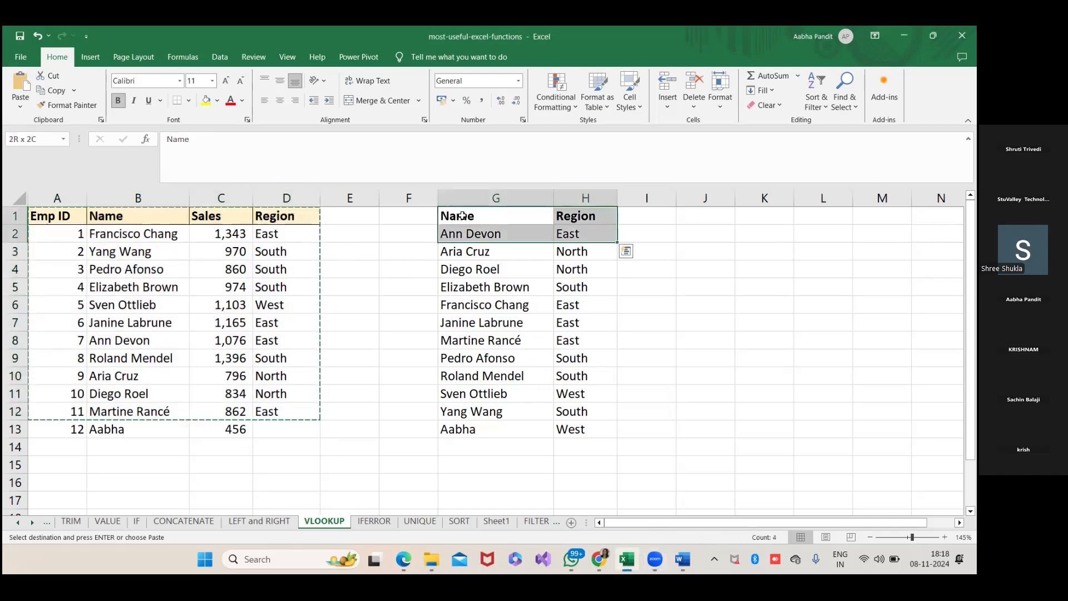
key("shift+Up")
key("ctrl+c")
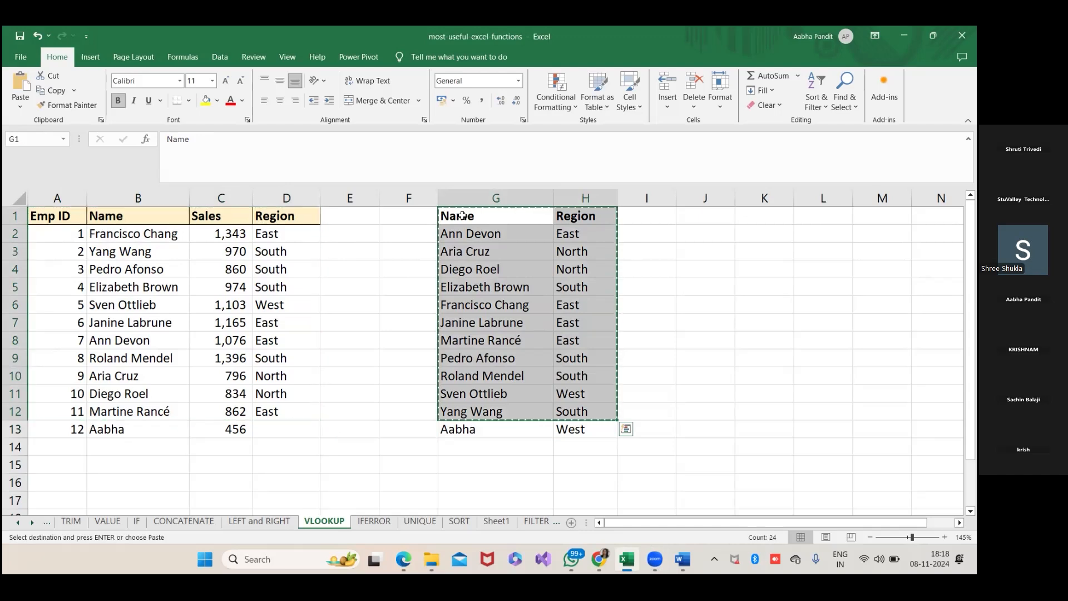
left_click(405, 472)
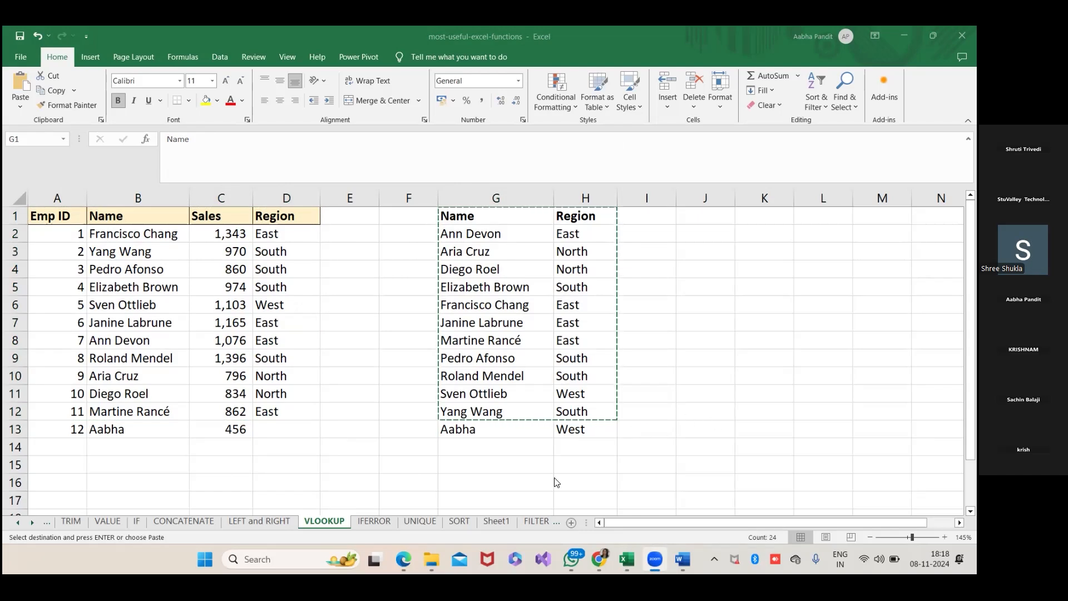
key("ctrl+v")
key("Escape")
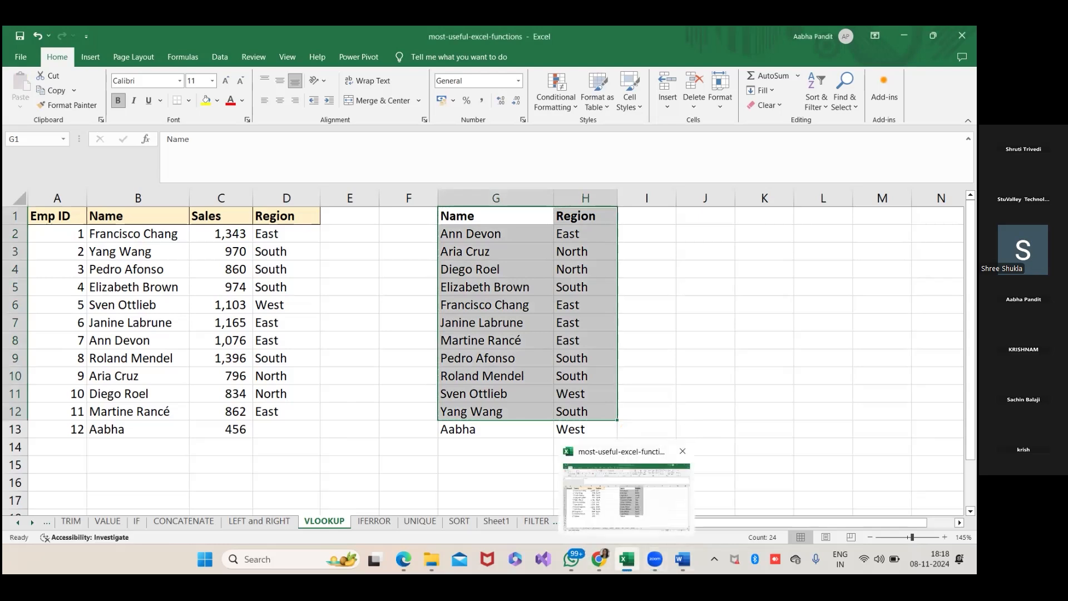
Switch to File Explorer and create a new Excel worksheet file in the Stats folder
left_click(424, 555)
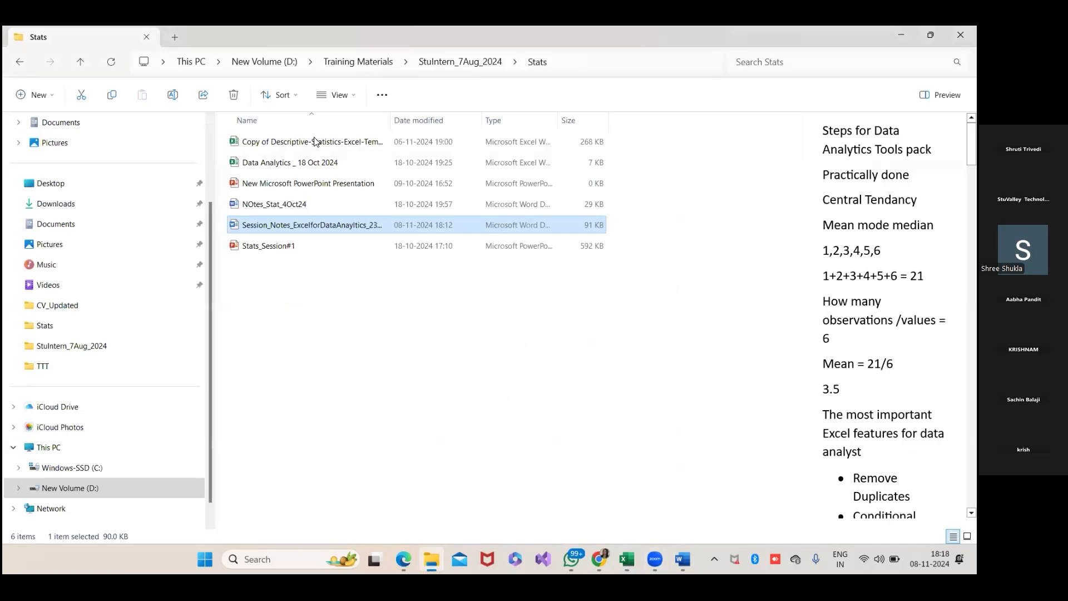
right_click(290, 314)
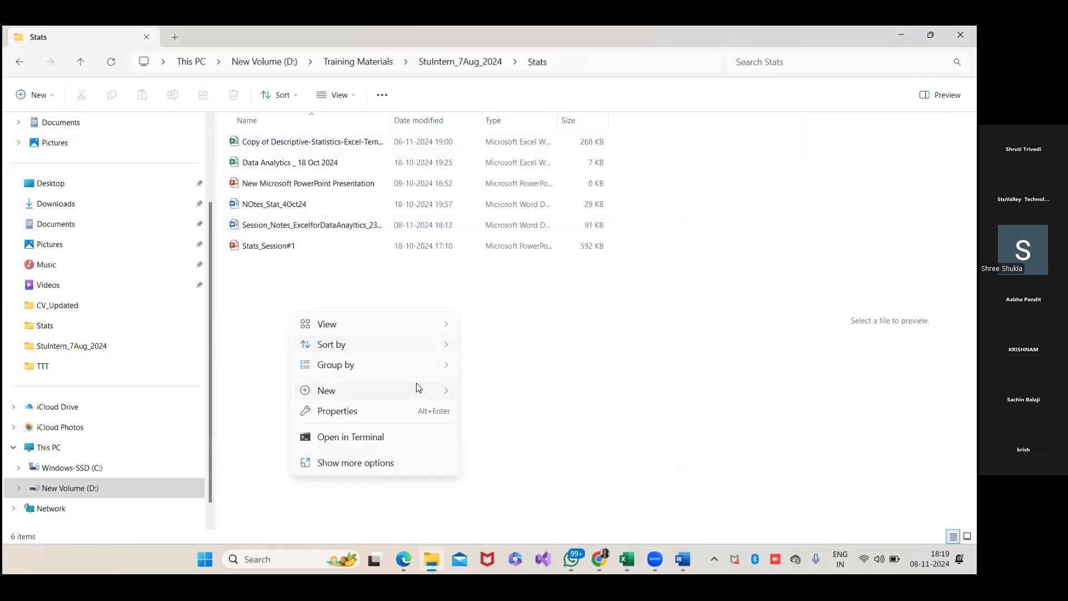
mouse_move(419, 388)
left_click(527, 354)
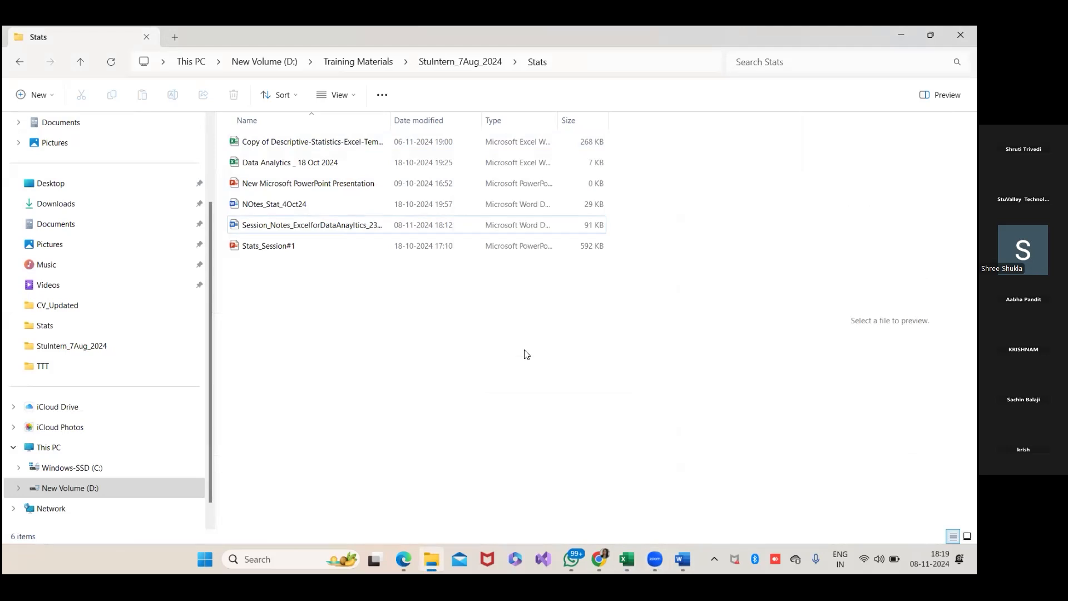
key("BackSpace")
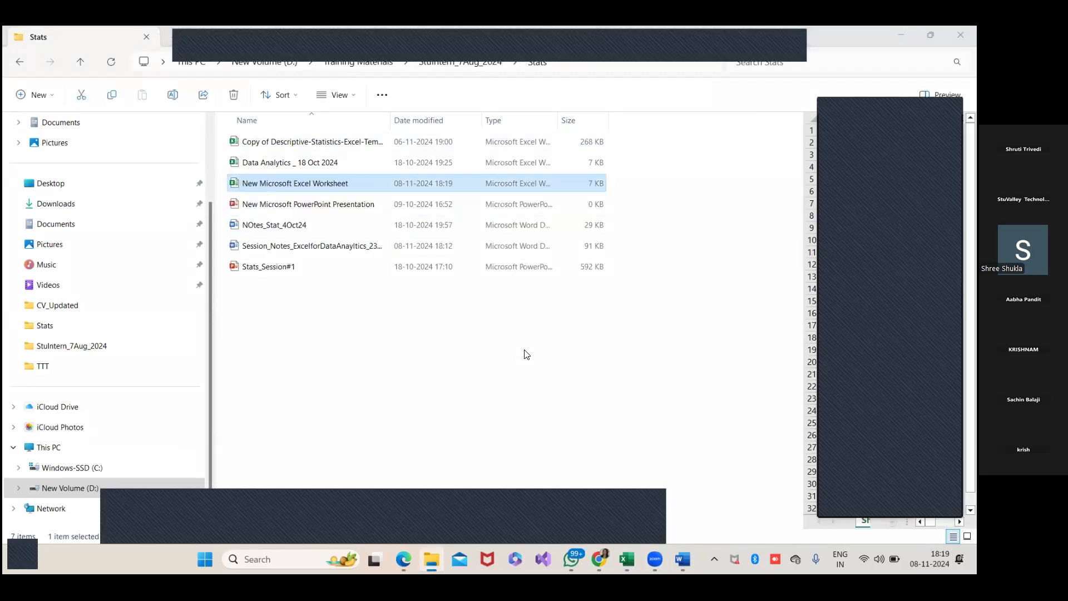
Rename the new Excel file as Session_Live_Practice and open it
right_click(338, 183)
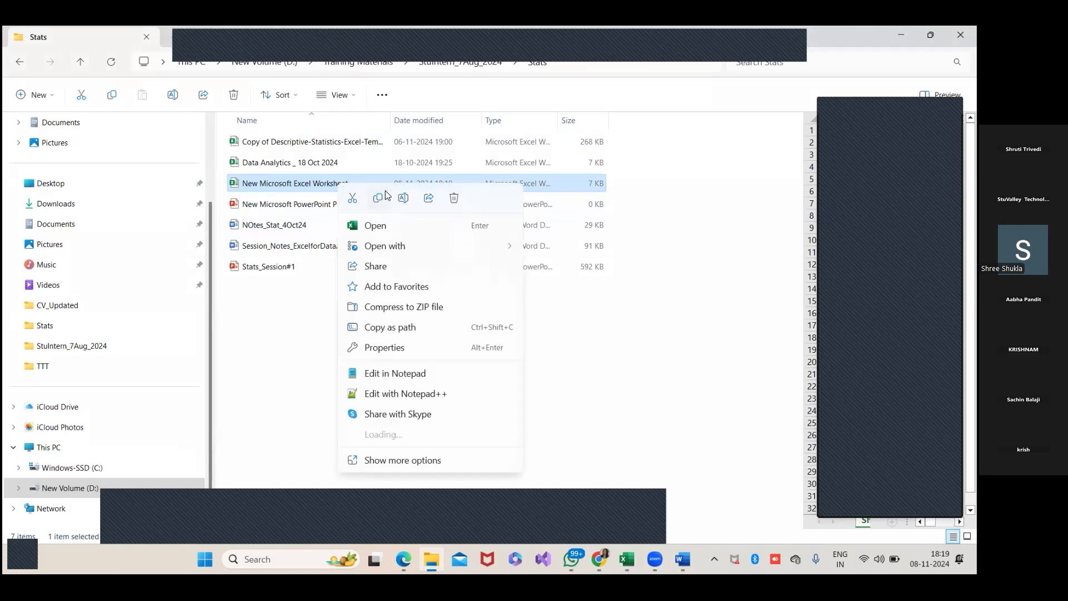
left_click(402, 198)
key("BackSpace")
type("Session_Live_Practice")
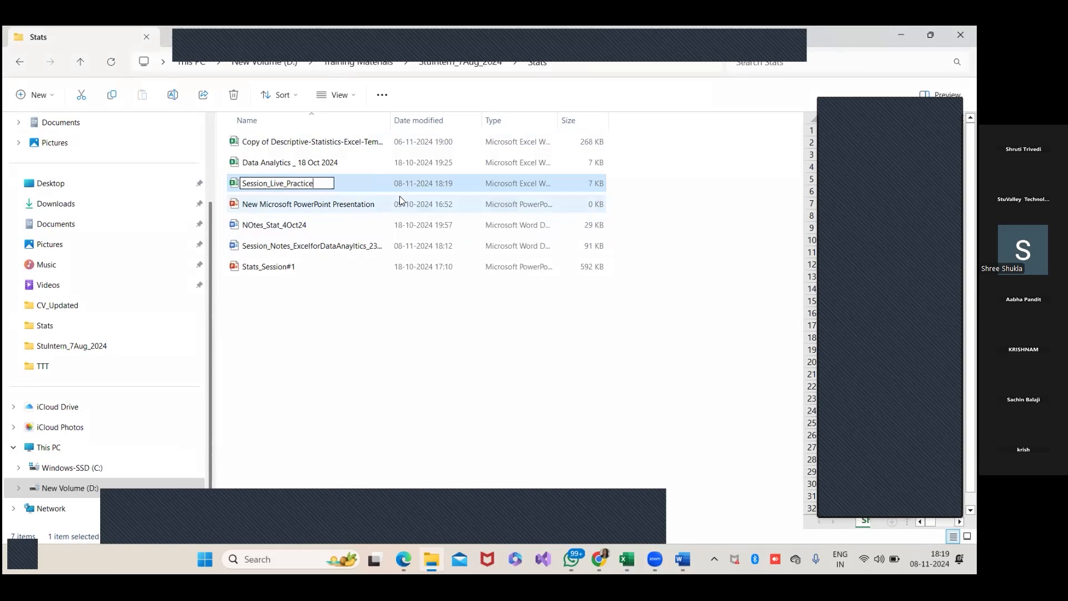
left_click_drag(344, 354, 383, 348)
left_click(288, 224)
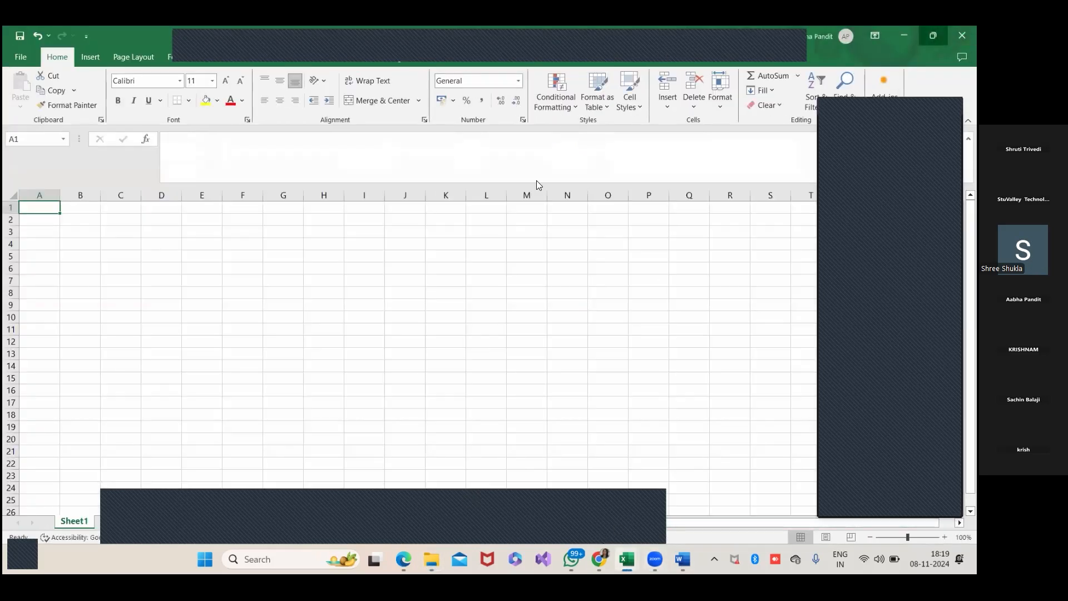
Copy A1:H14 from the most-useful-excel-functions VLOOKUP sheet and paste it at A1 of Session_Live_Practice
left_click(933, 36)
left_click(56, 358)
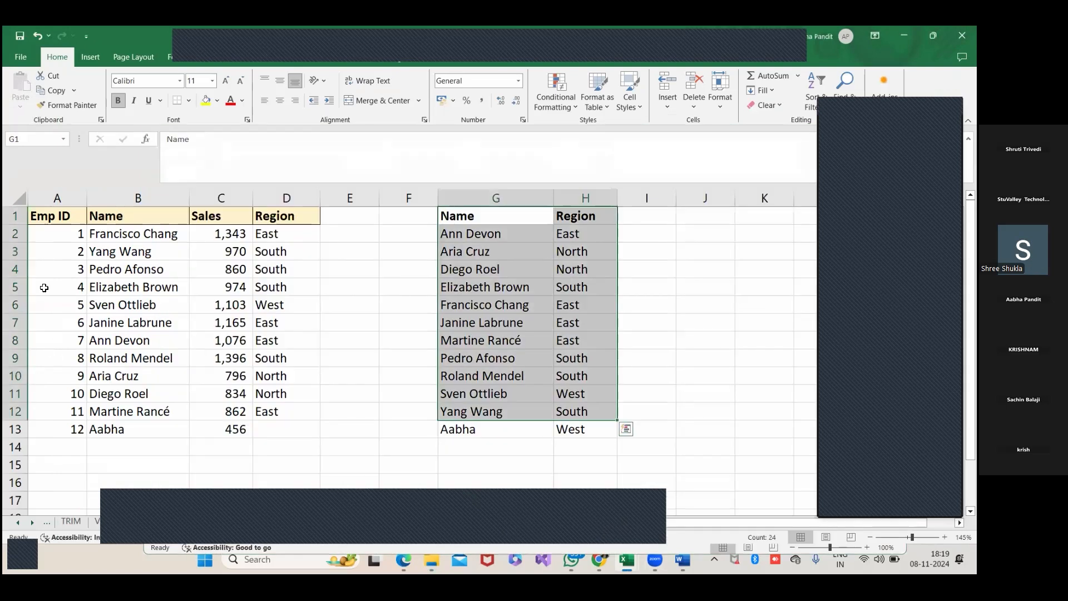
left_click_drag(56, 217, 577, 444)
key("ctrl+c")
mouse_move(627, 558)
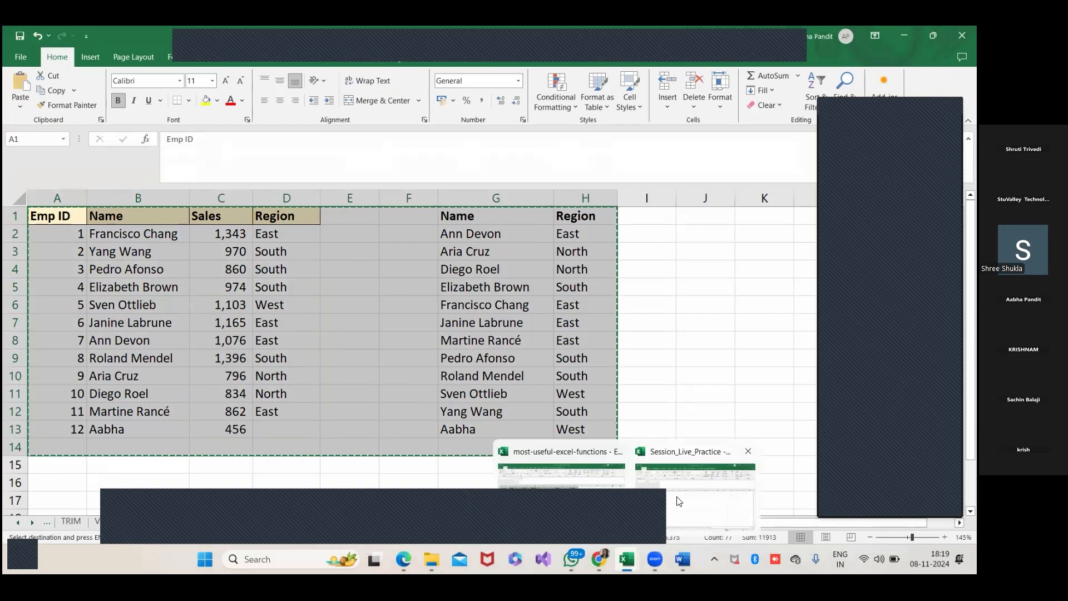
left_click(679, 501)
key("ctrl+v")
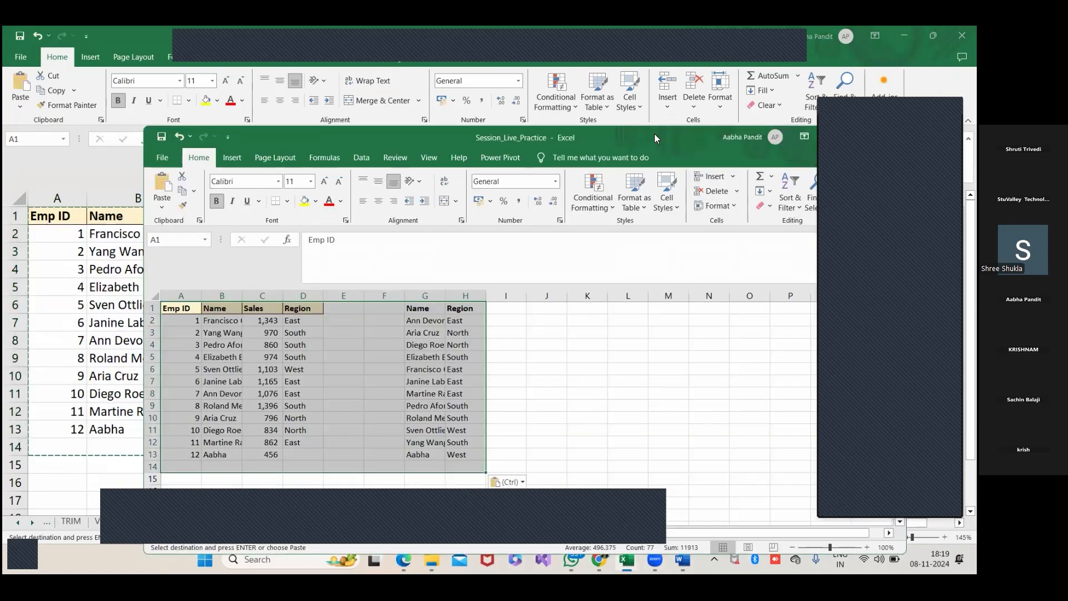
Close the Session_Live_Practice workbook, saving its changes in the Stats folder
left_click_drag(654, 133, 486, 100)
left_click(723, 102)
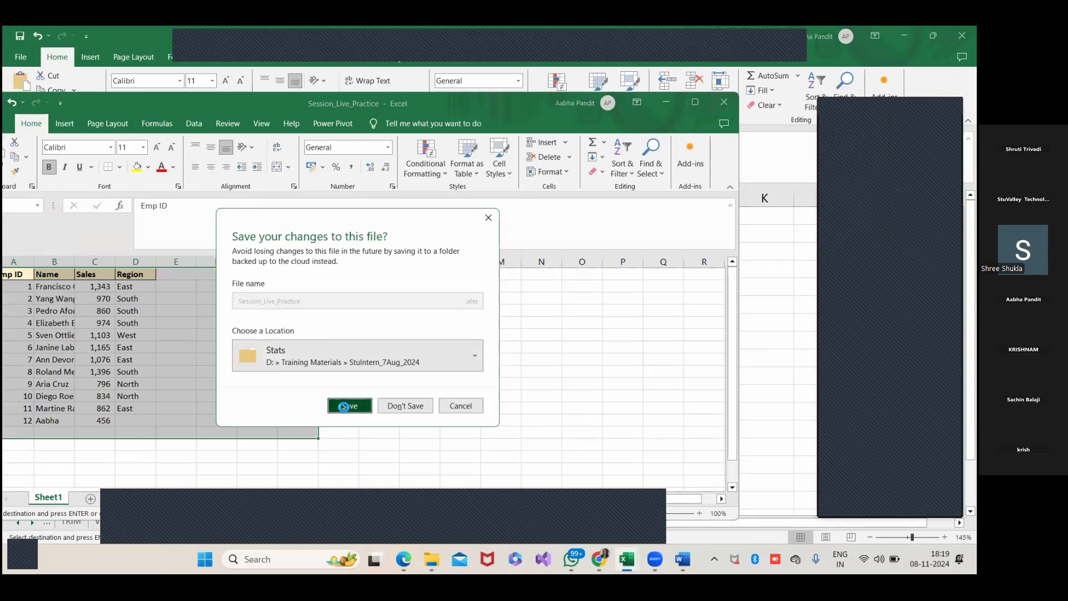
left_click(343, 407)
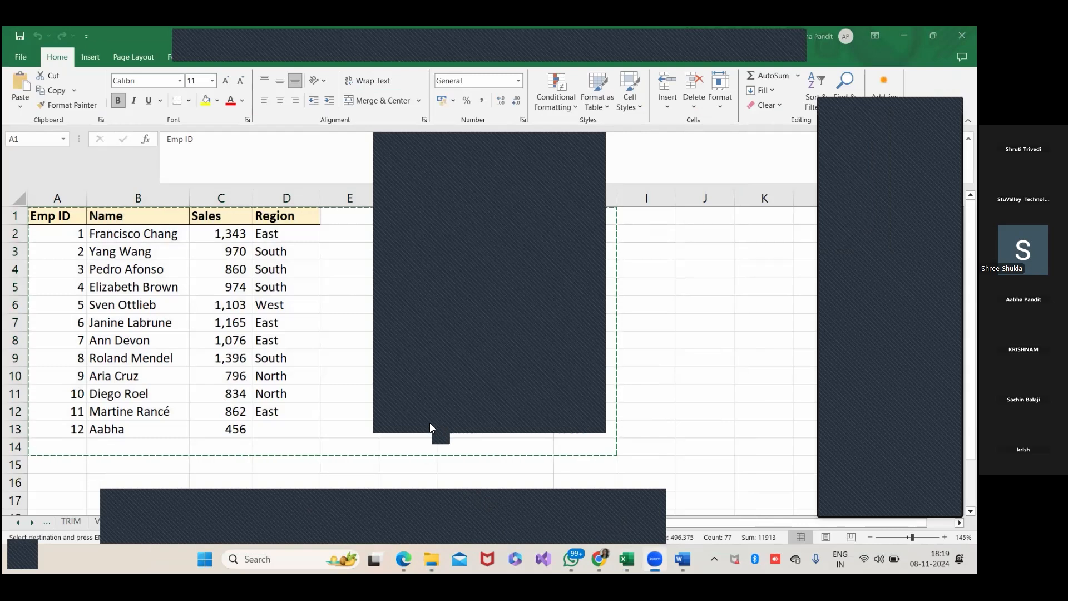
Upload Session_Live_Practice from the Stats folder to the Zoom meeting, and clear the copy selection on the VLOOKUP sheet
left_click(430, 424)
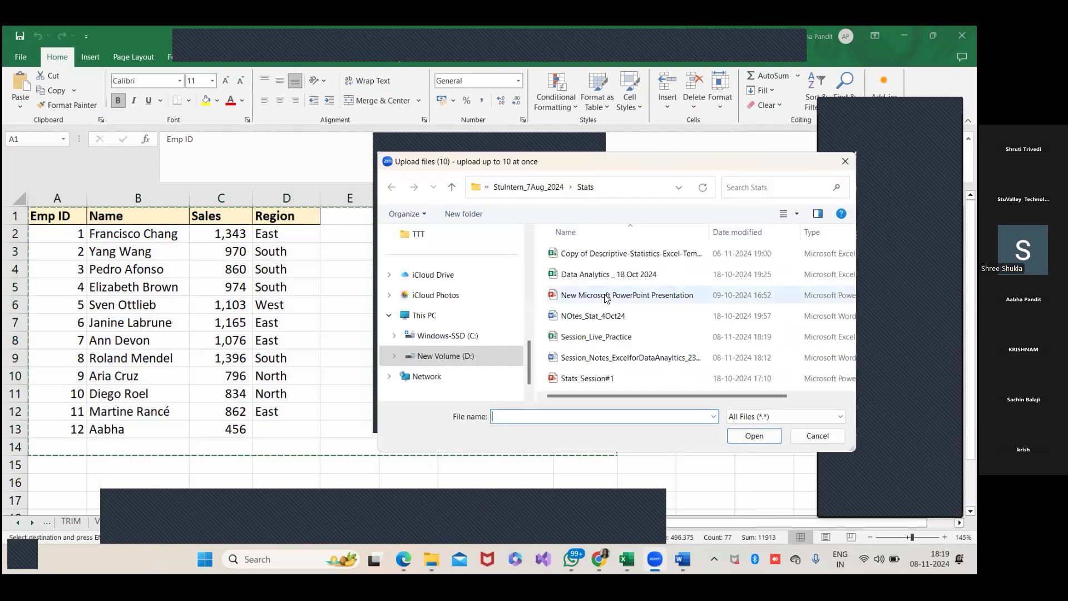
left_click(596, 340)
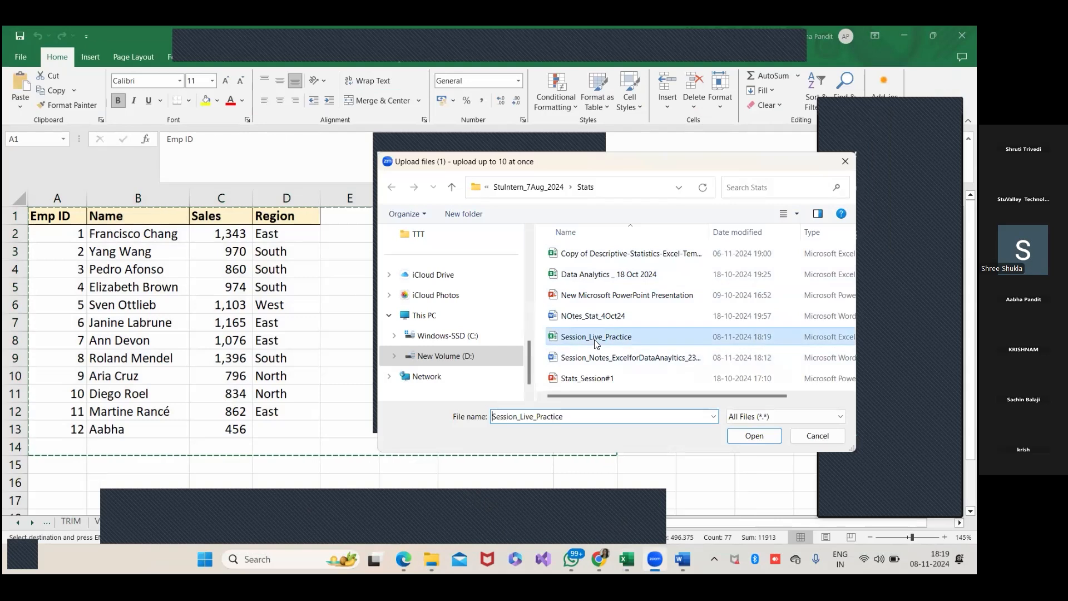
left_click(754, 435)
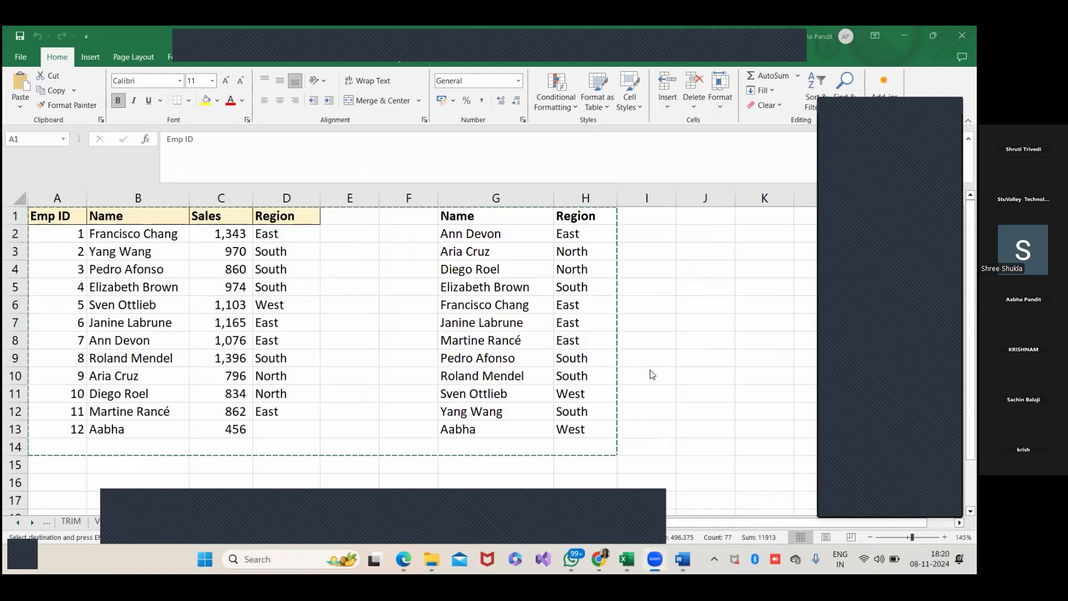
key("Escape")
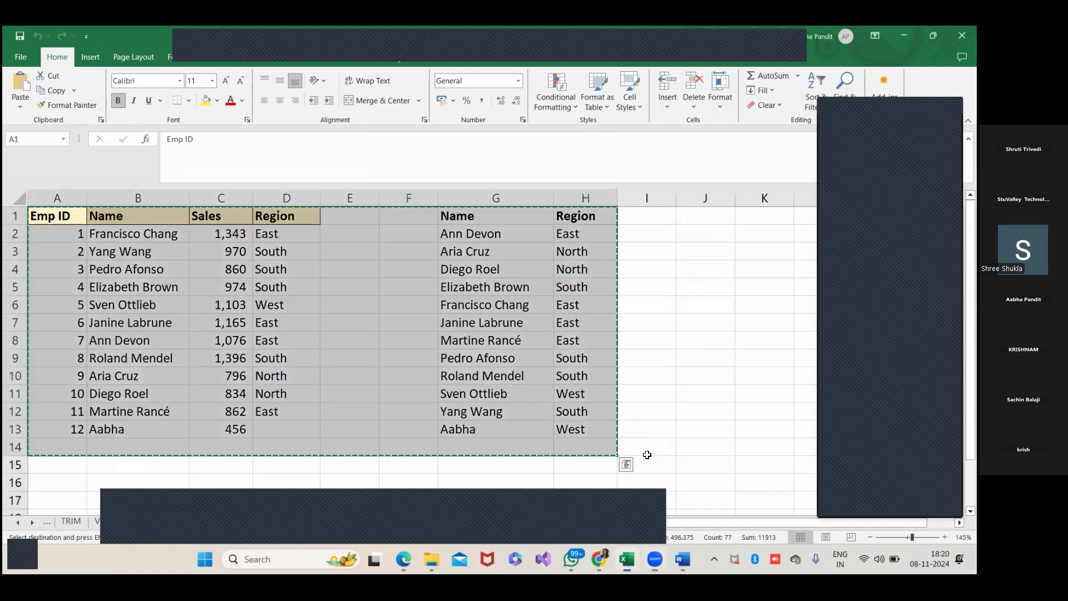
left_click(605, 478)
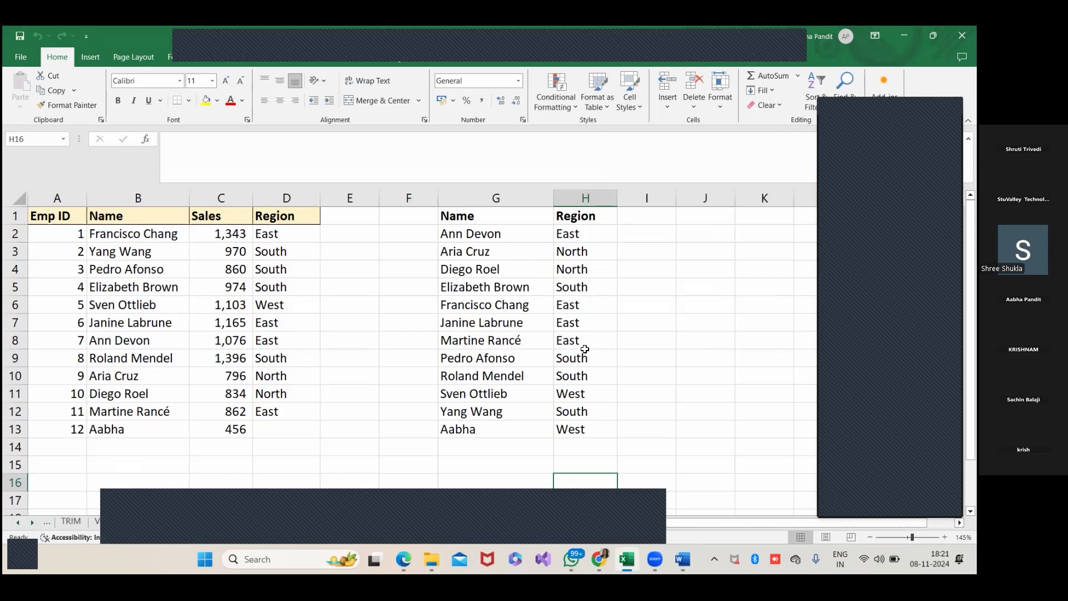
left_click(262, 243)
left_click_drag(303, 139, 150, 133)
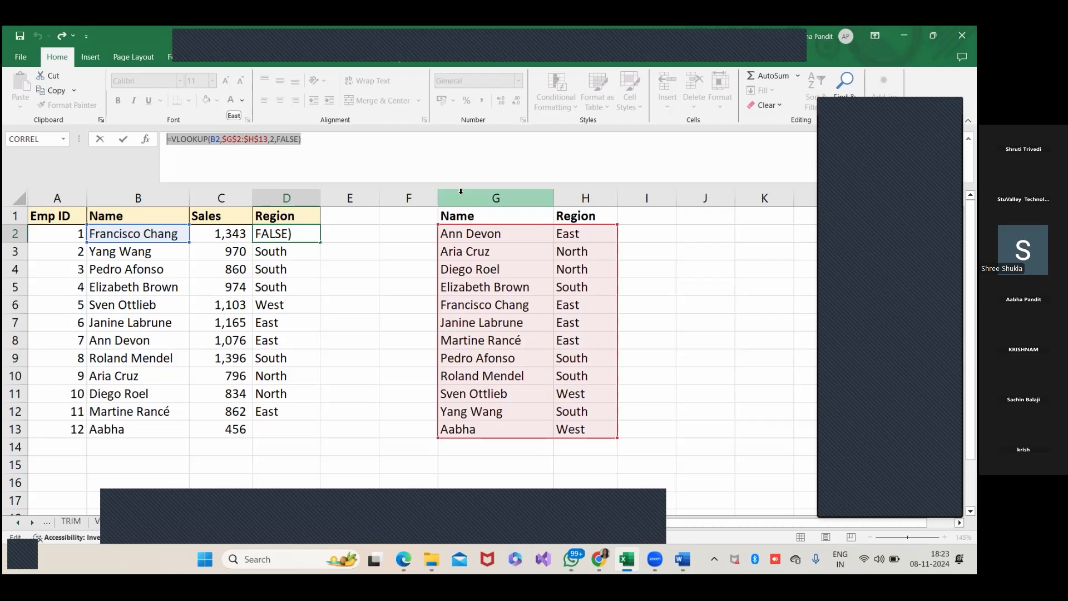
type("=")
left_click(271, 288)
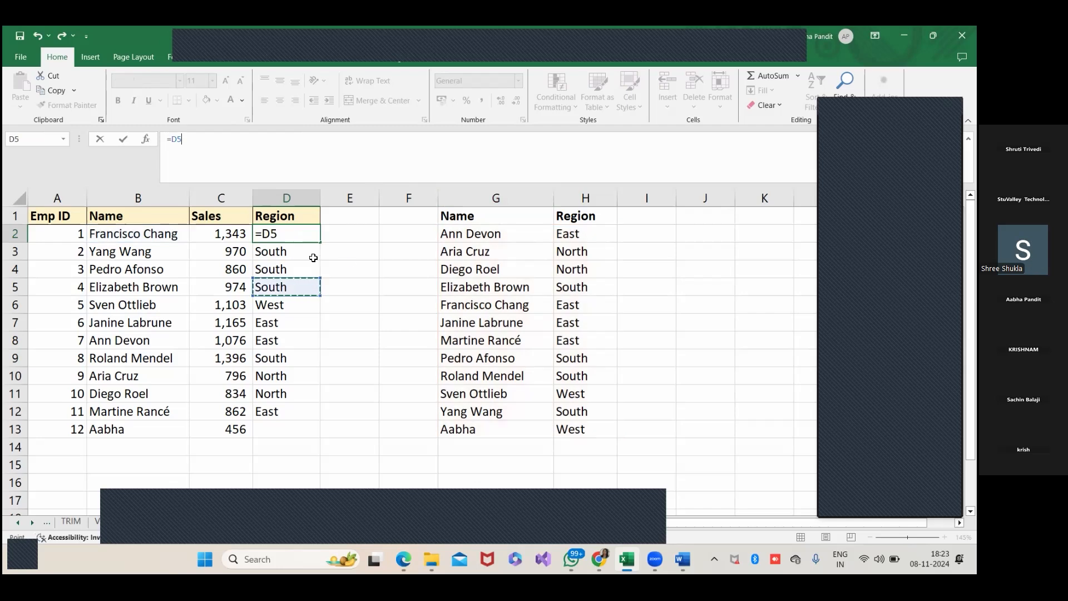
left_click(351, 265)
key("Escape")
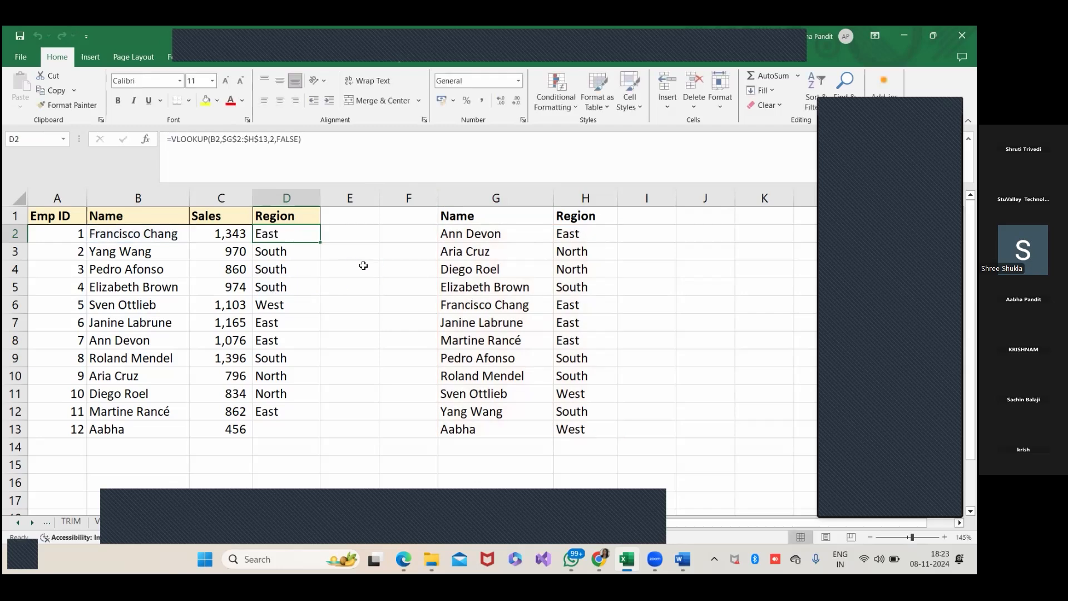
Change the table array in cell D2's VLOOKUP formula to $G$2:$H$12
left_click(271, 139)
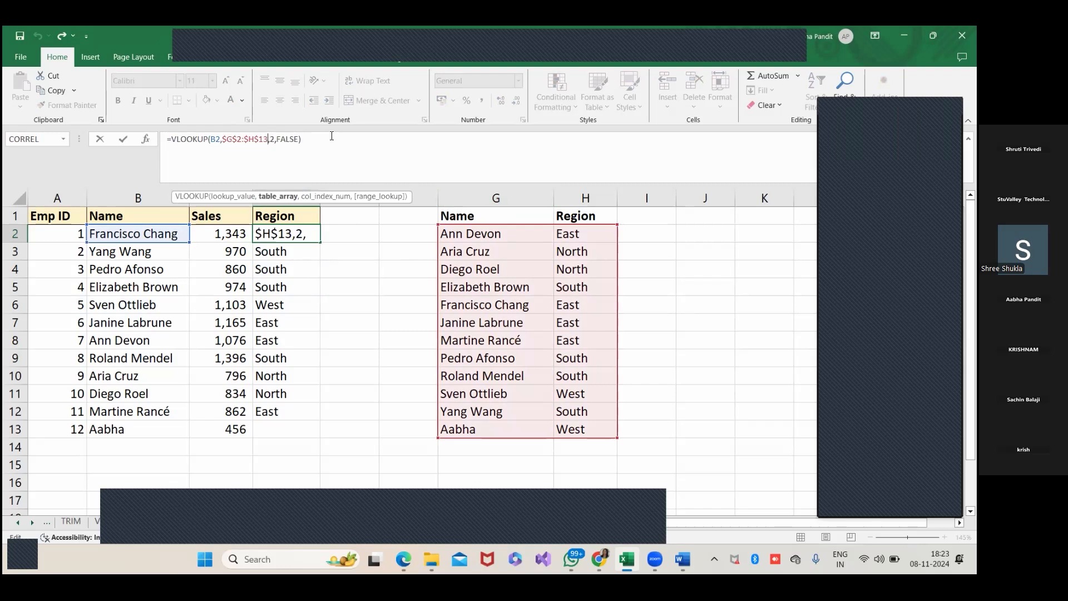
key("BackSpace")
type("2")
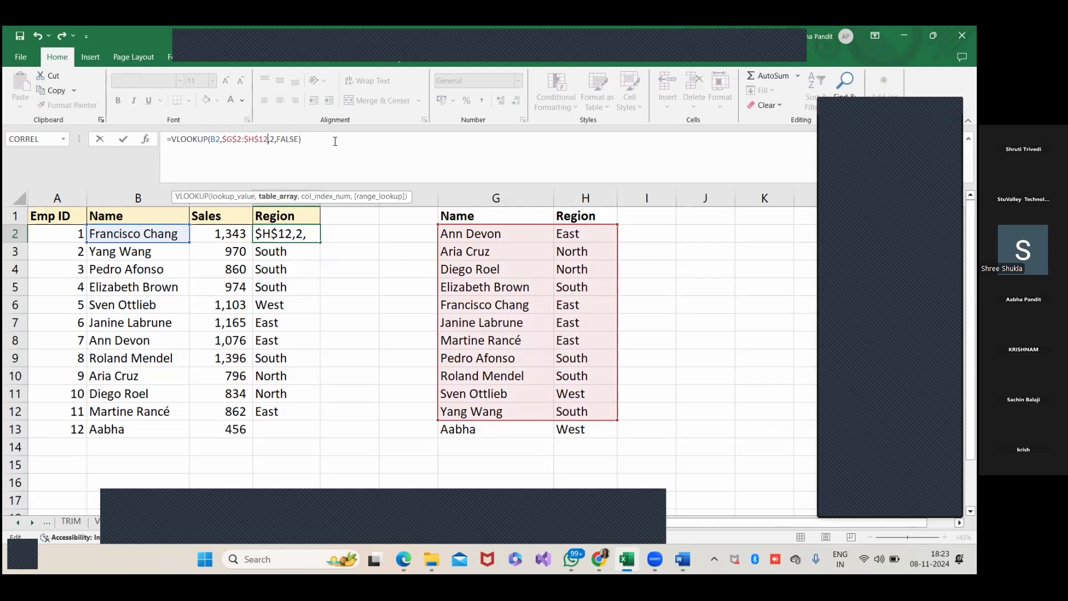
left_click(335, 141)
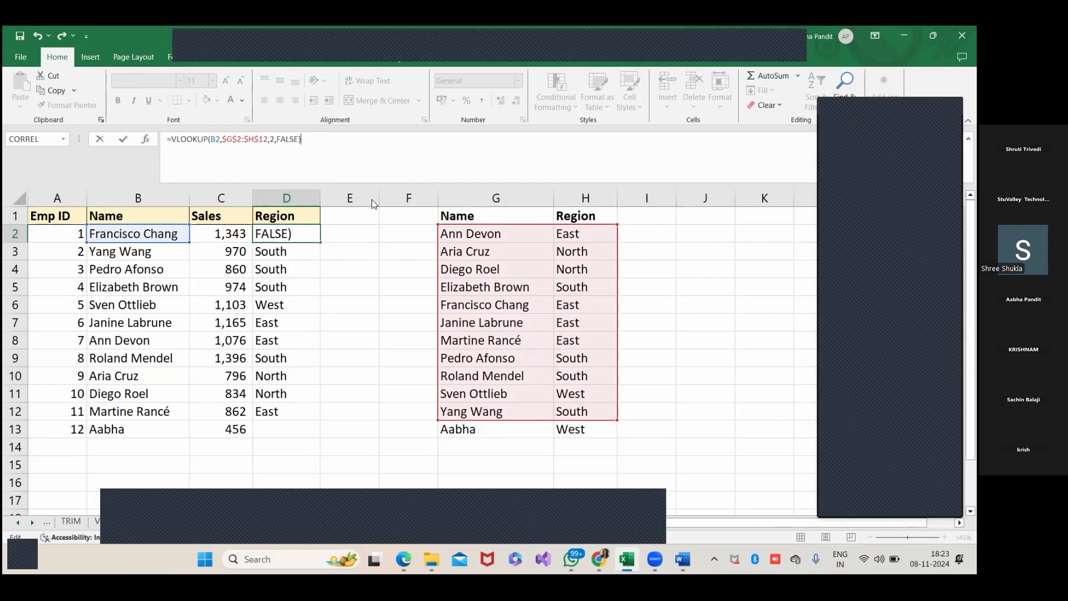
key("Return")
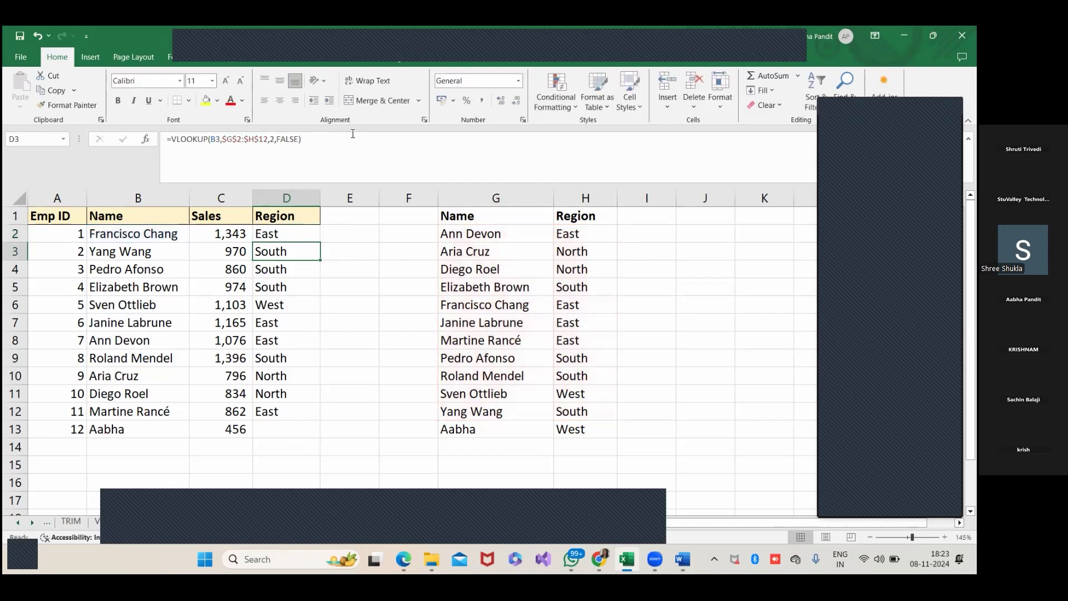
left_click(388, 238)
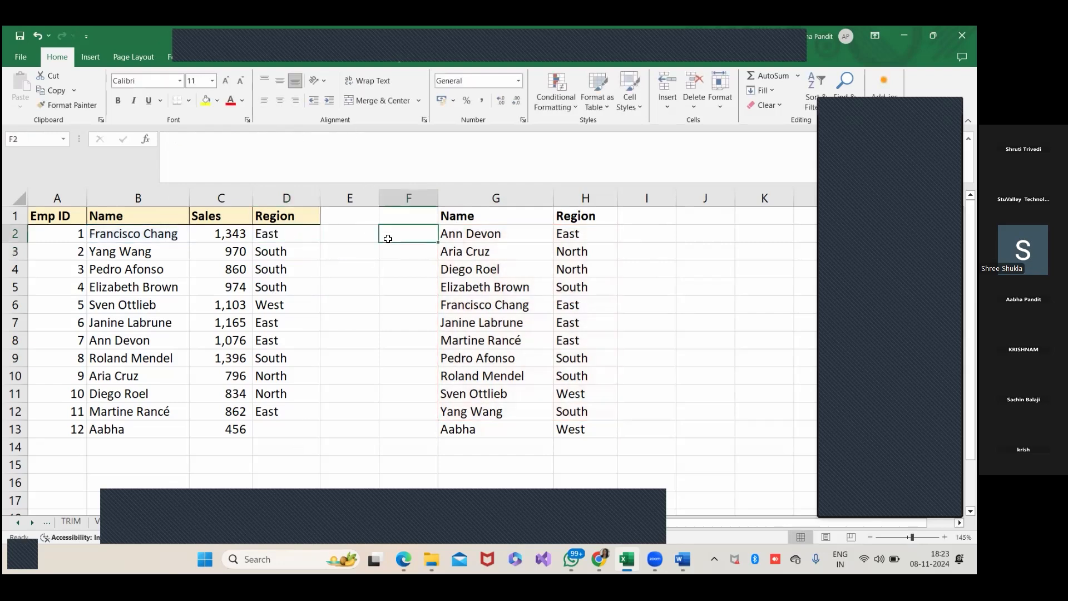
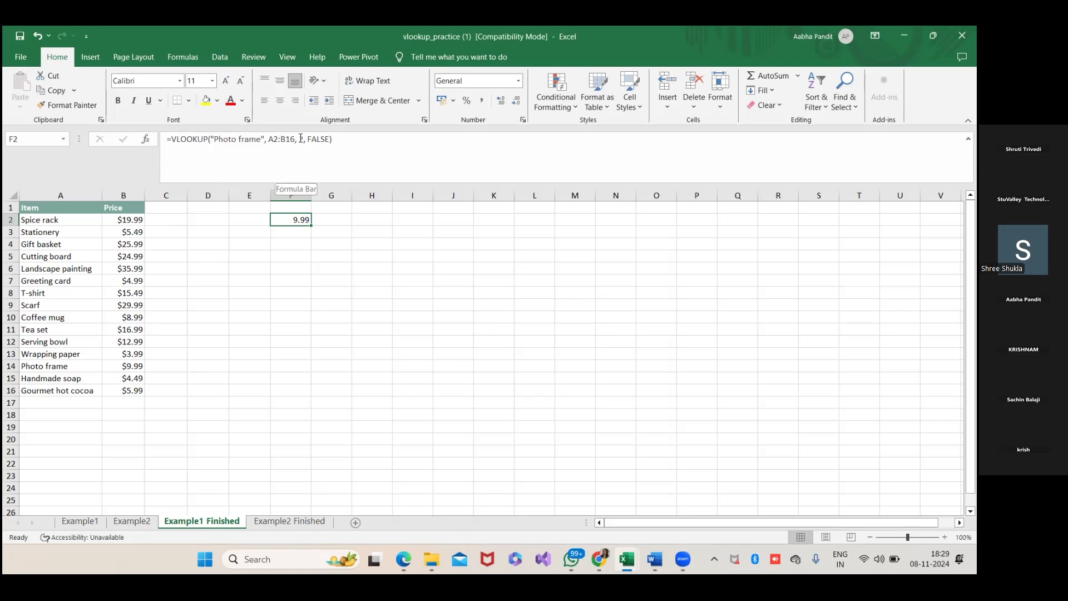
Compare the VLOOKUP formula in F2 of the Example1 Finished sheet with the VLOOKUP syntax in the Word session notes
left_click(125, 393)
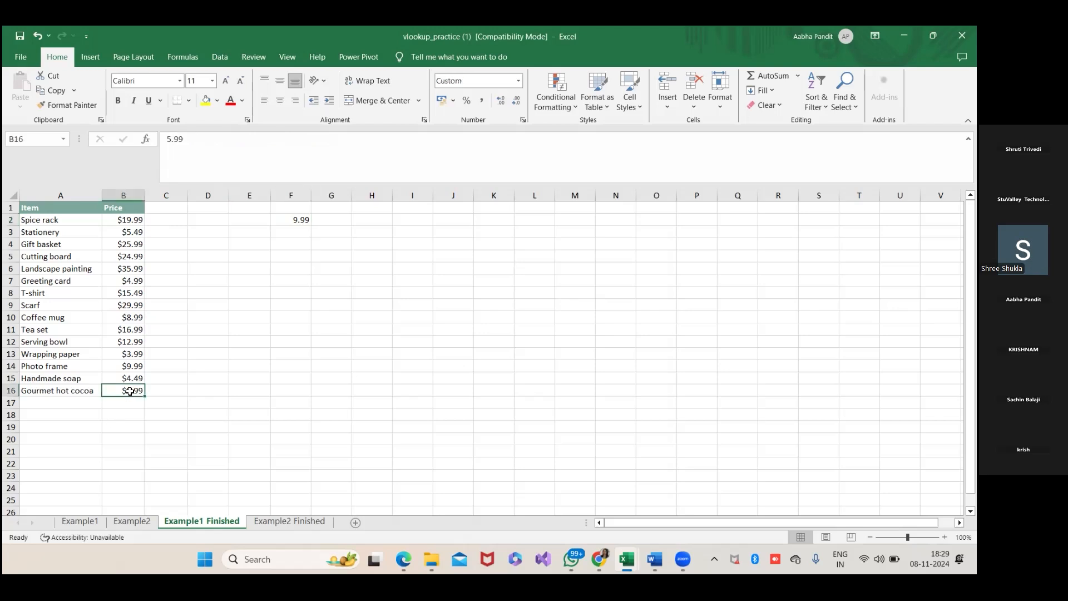
left_click(290, 220)
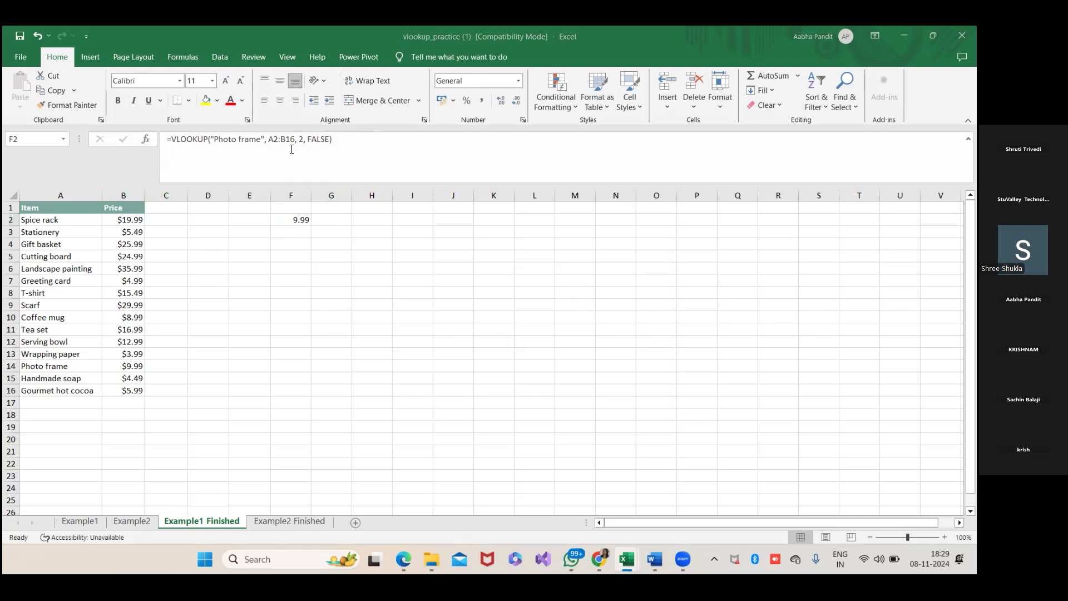
key("alt+Tab")
key("alt+Tab")
key("alt+Tab")
key("alt+Tab")
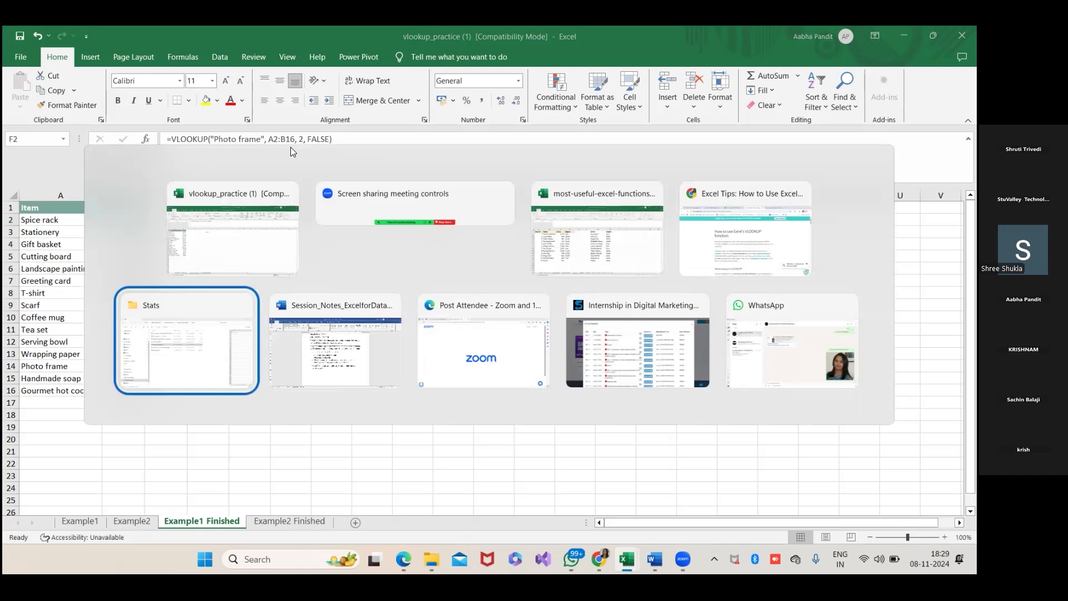
key("alt+Tab")
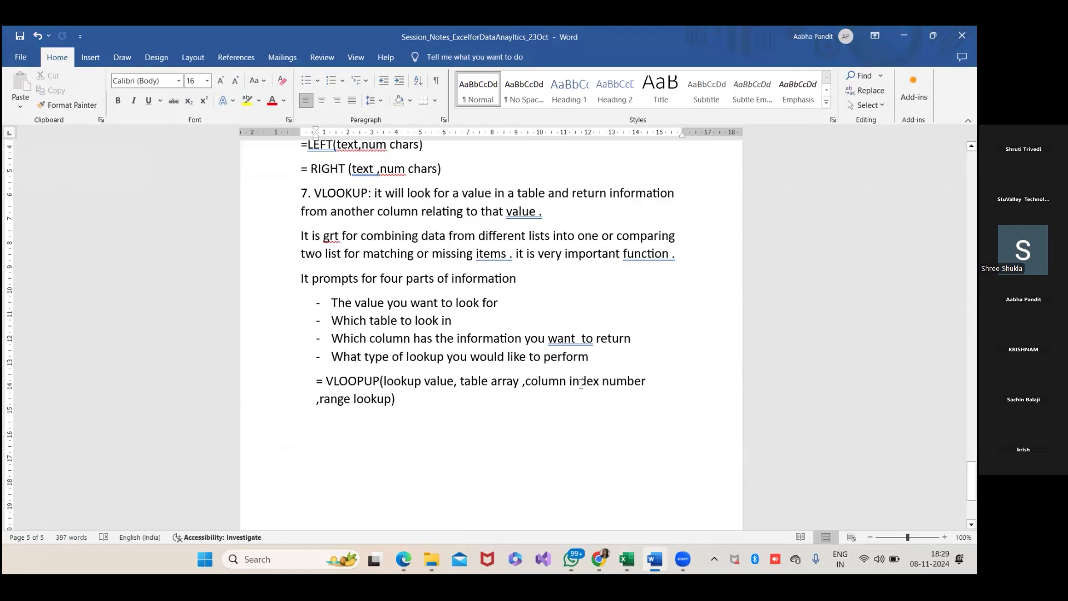
key("alt+Tab")
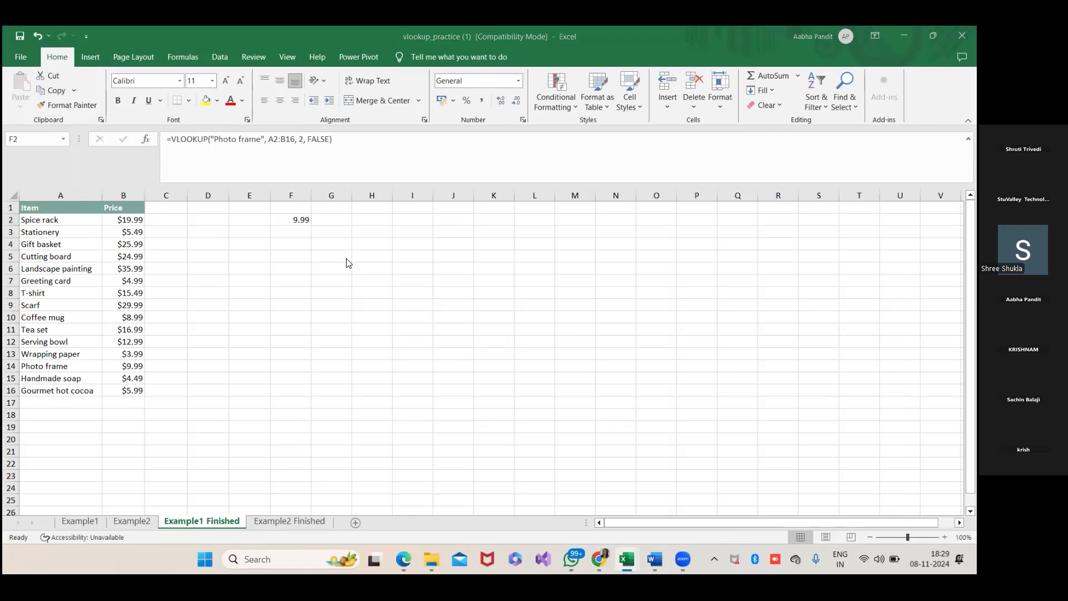
key("alt+Tab")
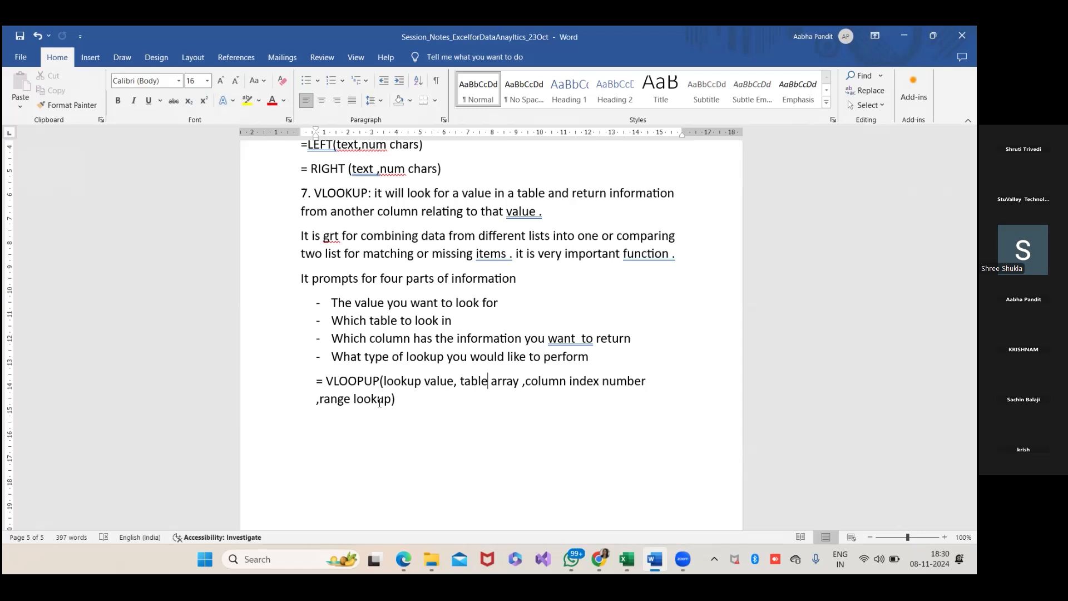
key("alt+Tab")
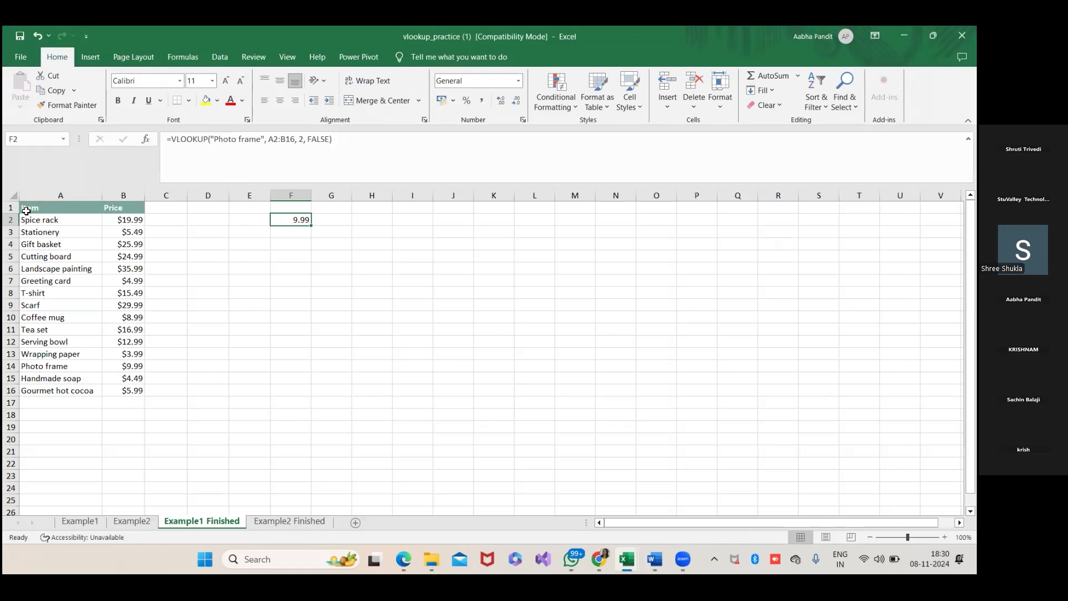
Copy A1:F16 from Example1 Finished and paste it at A1 of a new sheet in Session_Live_Practice
left_click_drag(26, 209, 276, 390)
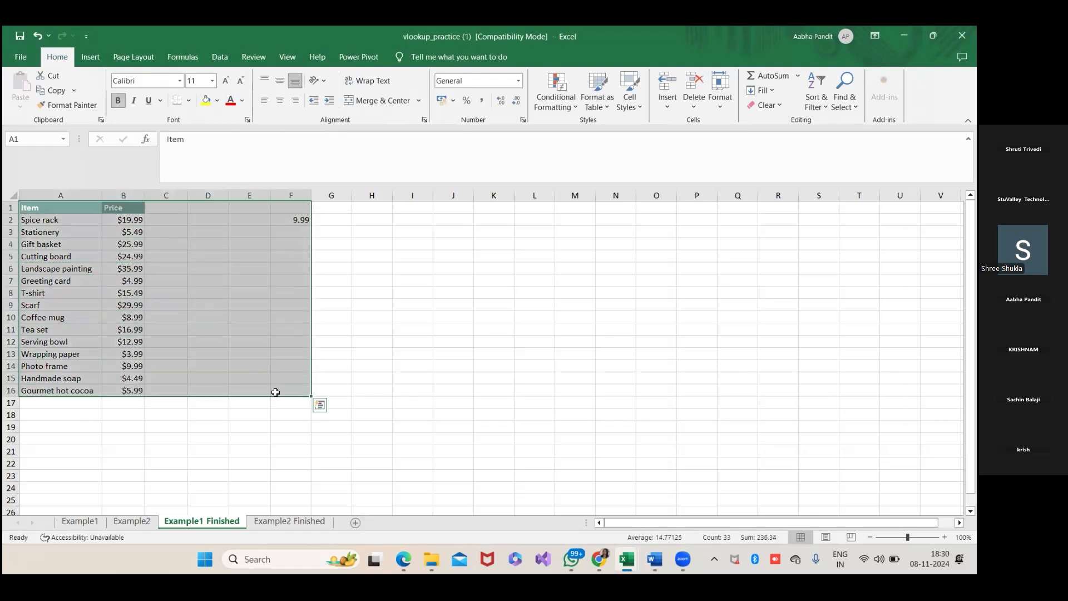
key("ctrl+c")
left_click(431, 559)
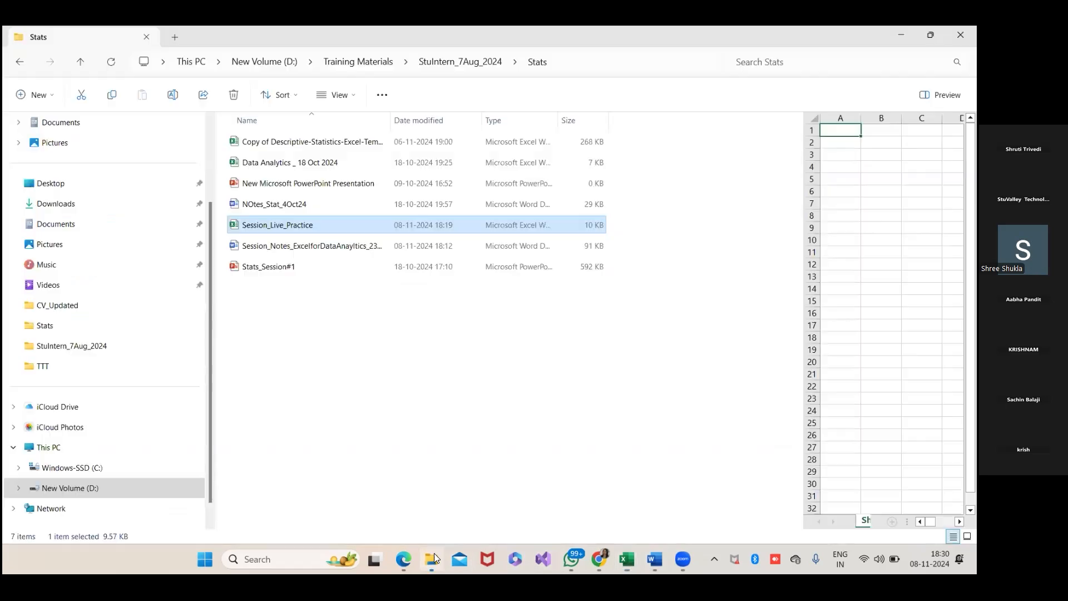
double_click(300, 224)
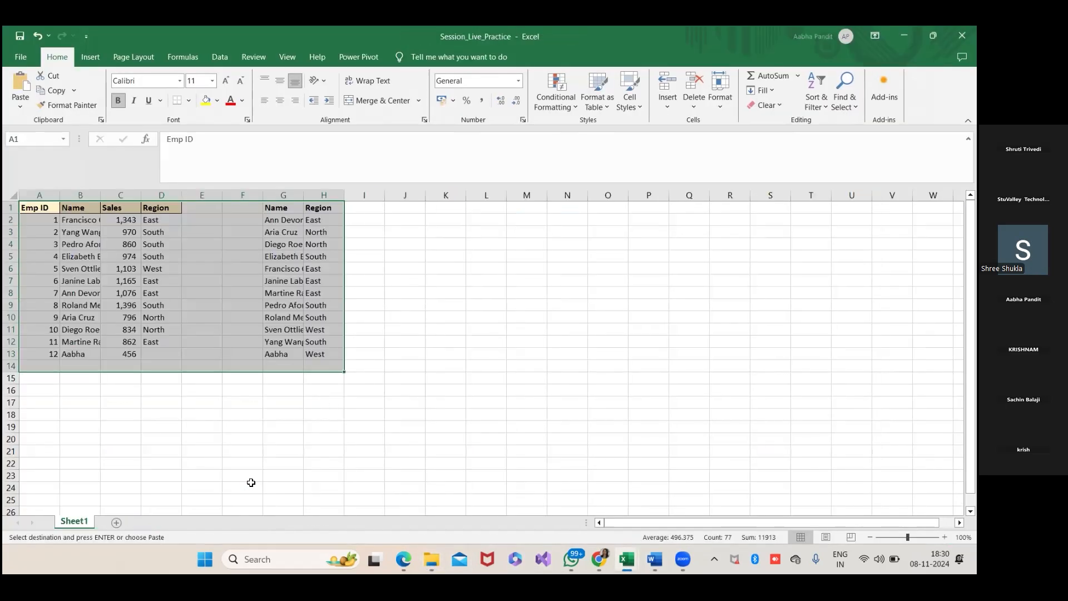
key("ctrl+v")
key("Escape")
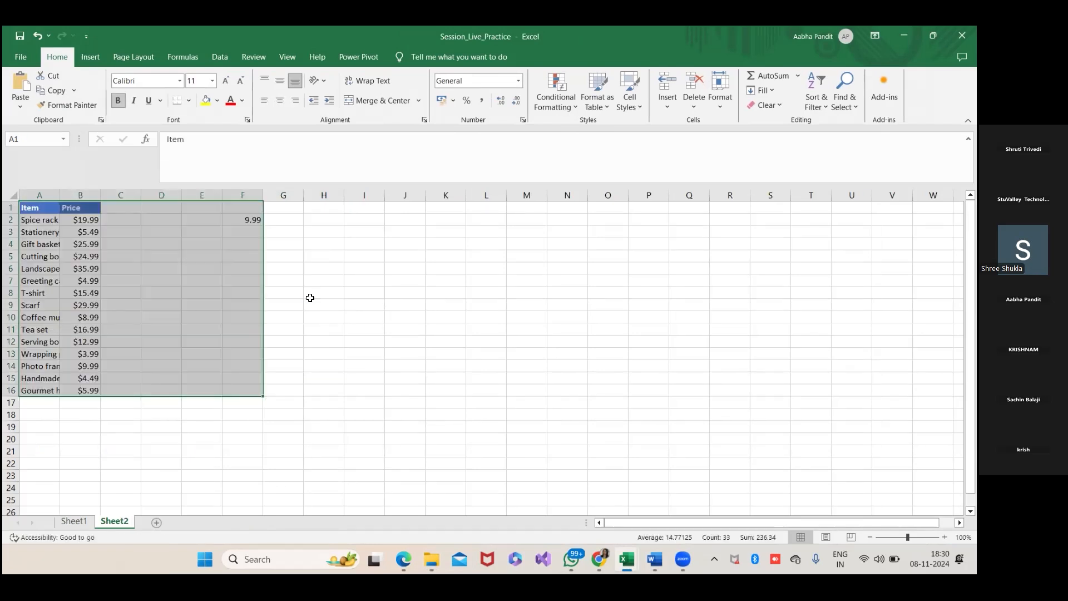
Close Session_Live_Practice with its changes saved and upload the updated file to the Zoom meeting
left_click(962, 35)
key("ctrl+a")
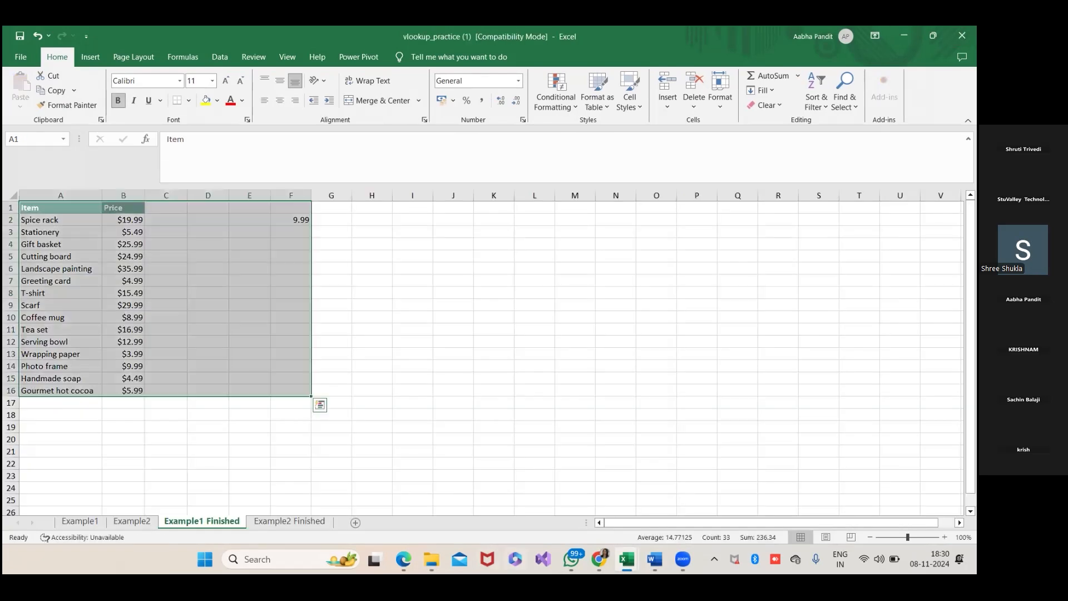
left_click(375, 548)
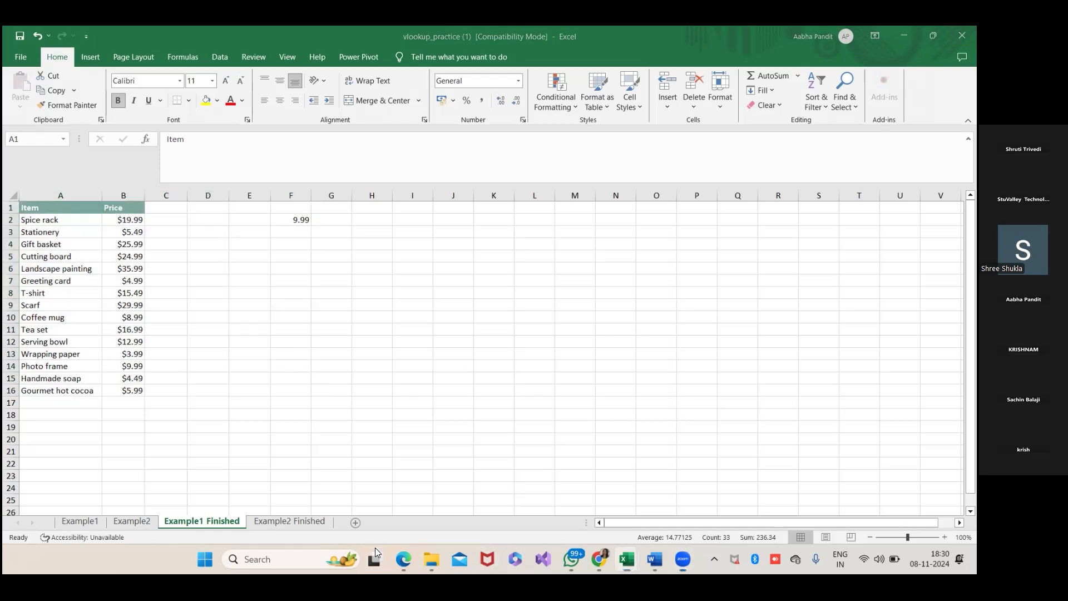
left_click(609, 338)
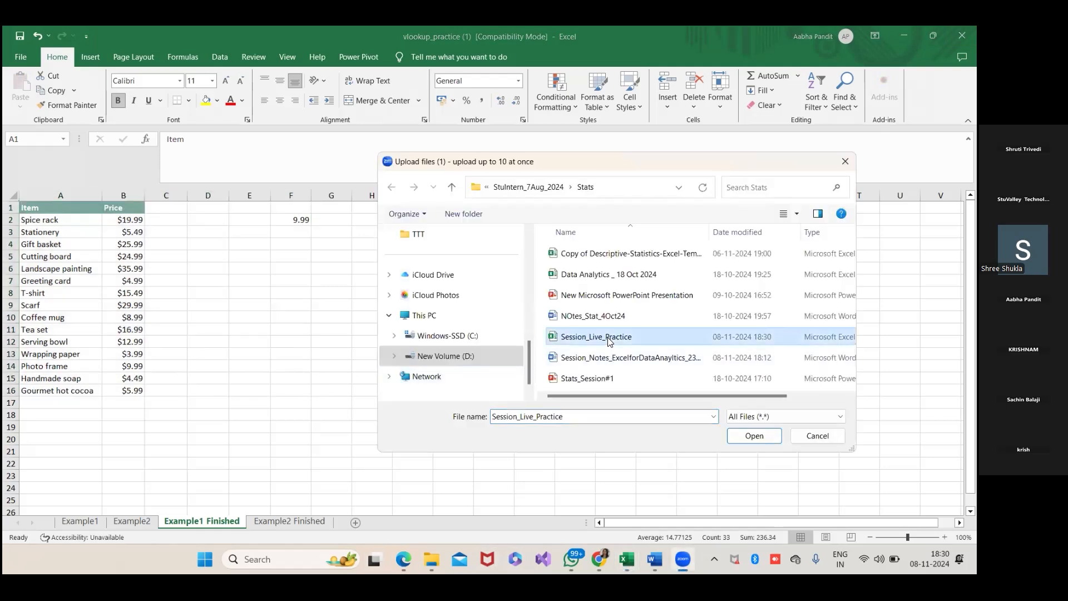
left_click(757, 437)
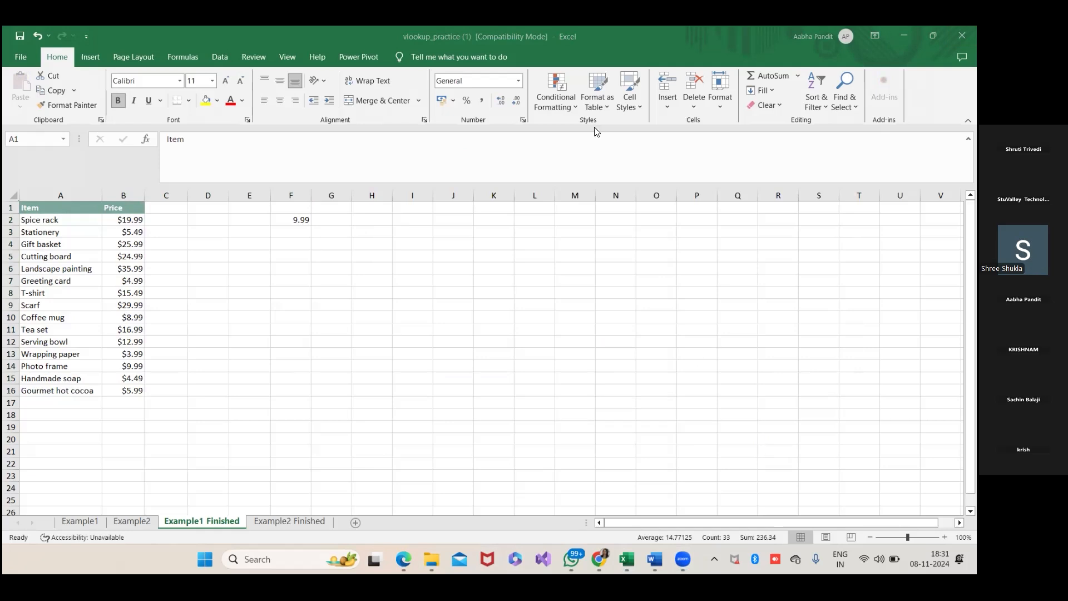
Open the Example2 sheet of vlookup_practice (1) and examine the Category column and the lookup item in E2
mouse_move(655, 559)
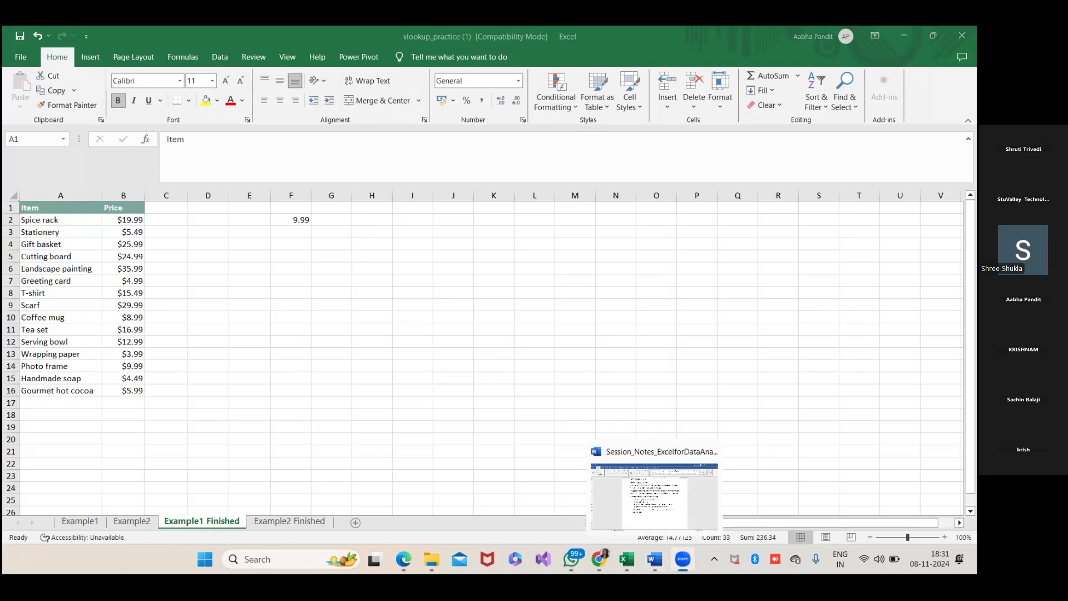
left_click(313, 446)
left_click(132, 522)
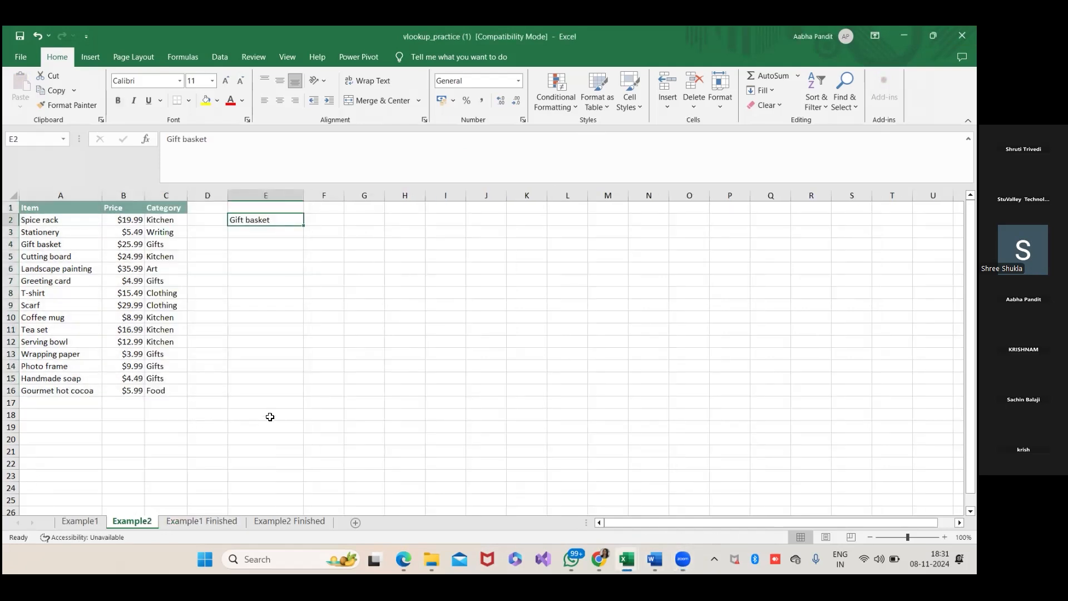
left_click(152, 231)
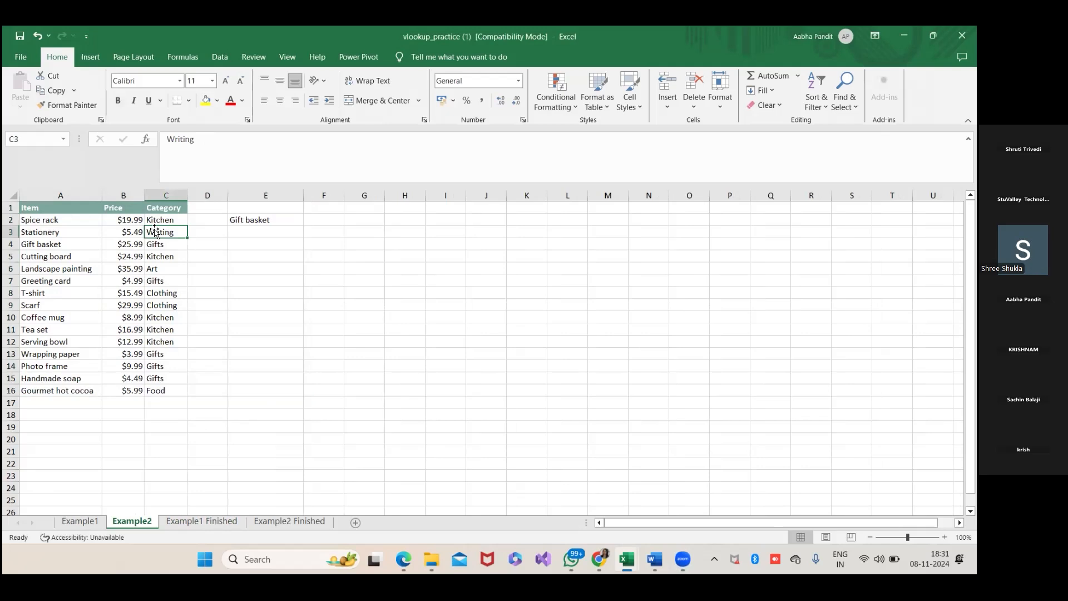
left_click(250, 222)
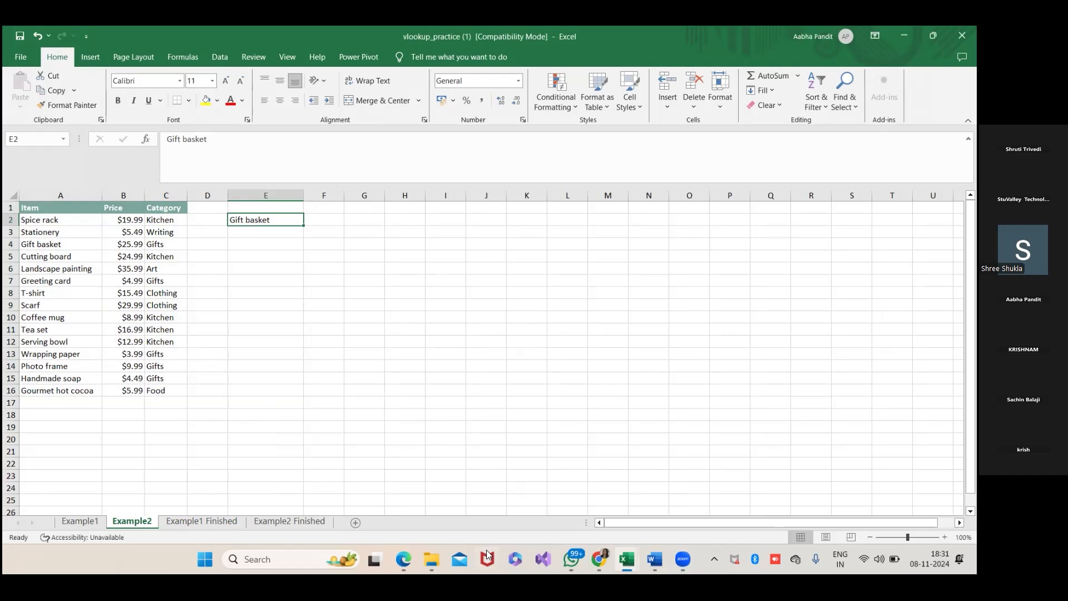
Switch to the most-useful-excel-functions workbook and review the VLOOKUP formula in cell D2 of the VLOOKUP sheet
key("alt+Tab")
key("alt+Tab")
key("alt+Tab")
key("alt+Tab")
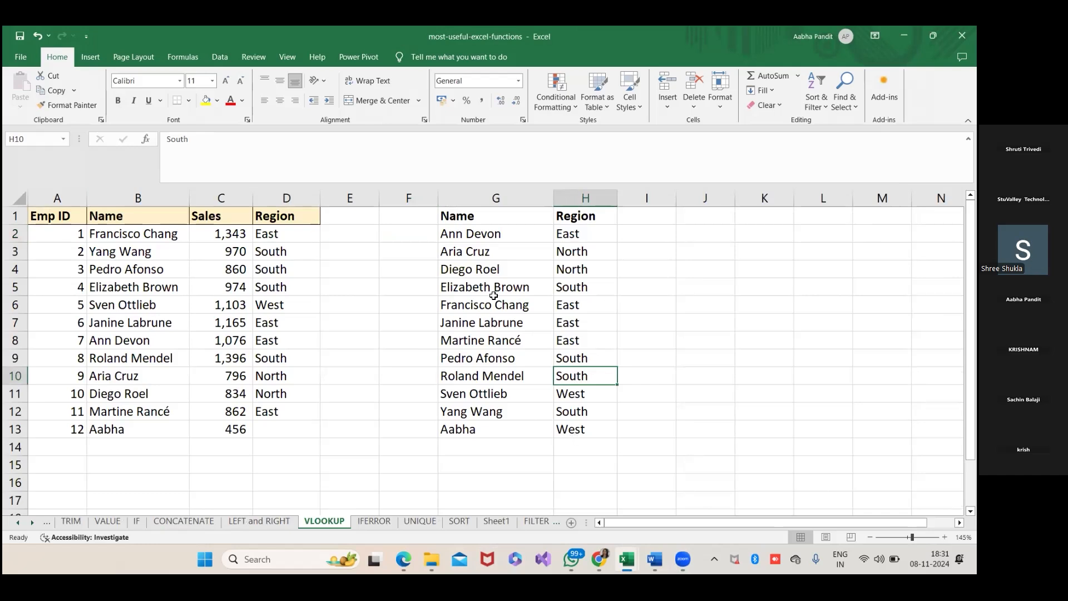
left_click(581, 215)
left_click(276, 238)
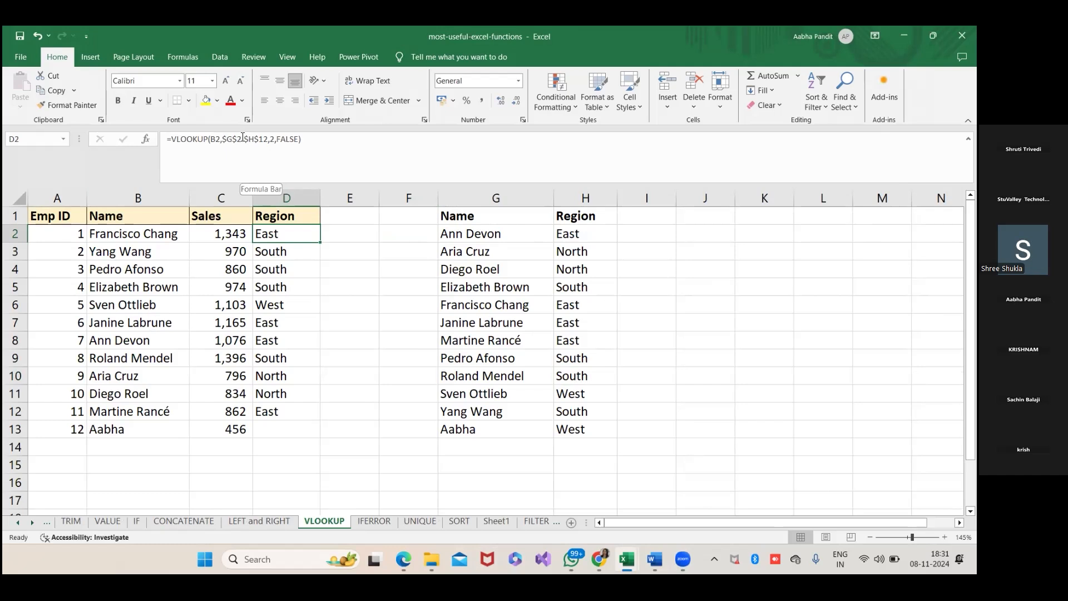
Examine the arguments of the VLOOKUP formula in D2: lookup value B2, table $G$2:$H$12, column index 2 and FALSE
left_click_drag(244, 139, 269, 136)
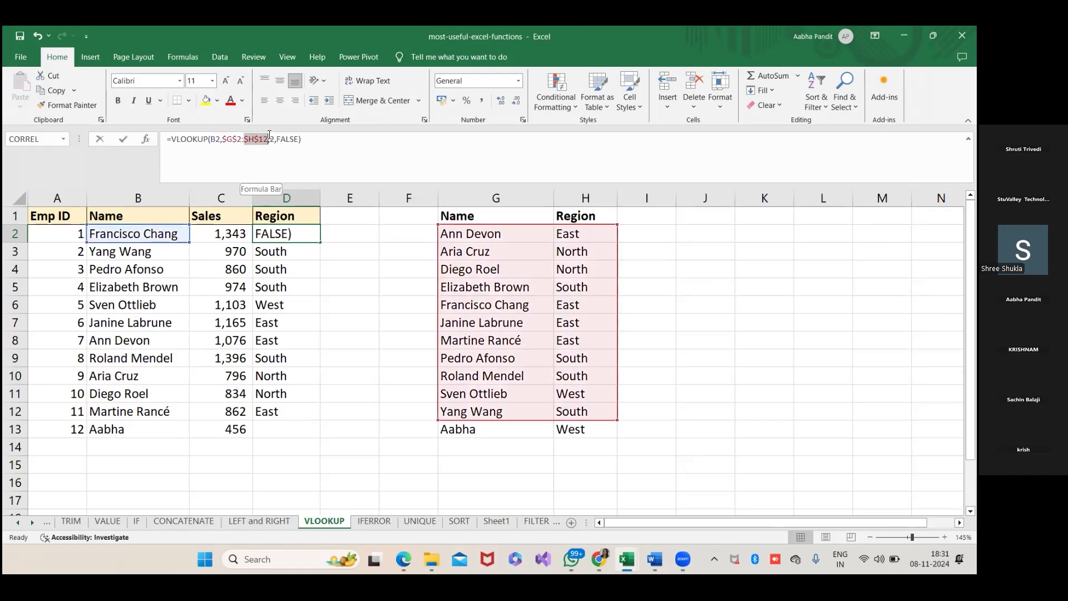
left_click(272, 138)
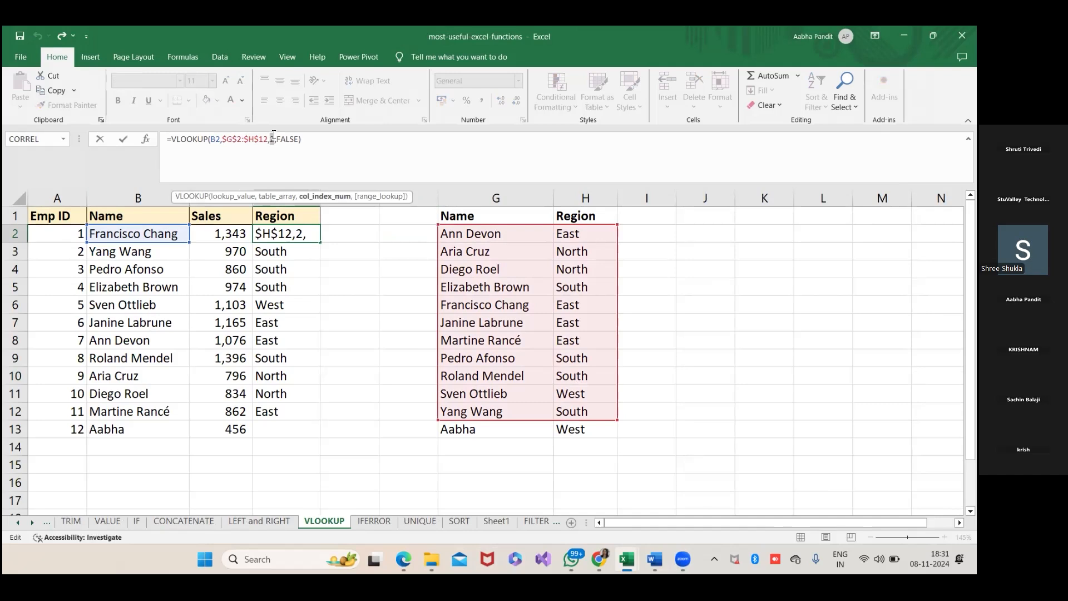
left_click_drag(276, 139, 302, 139)
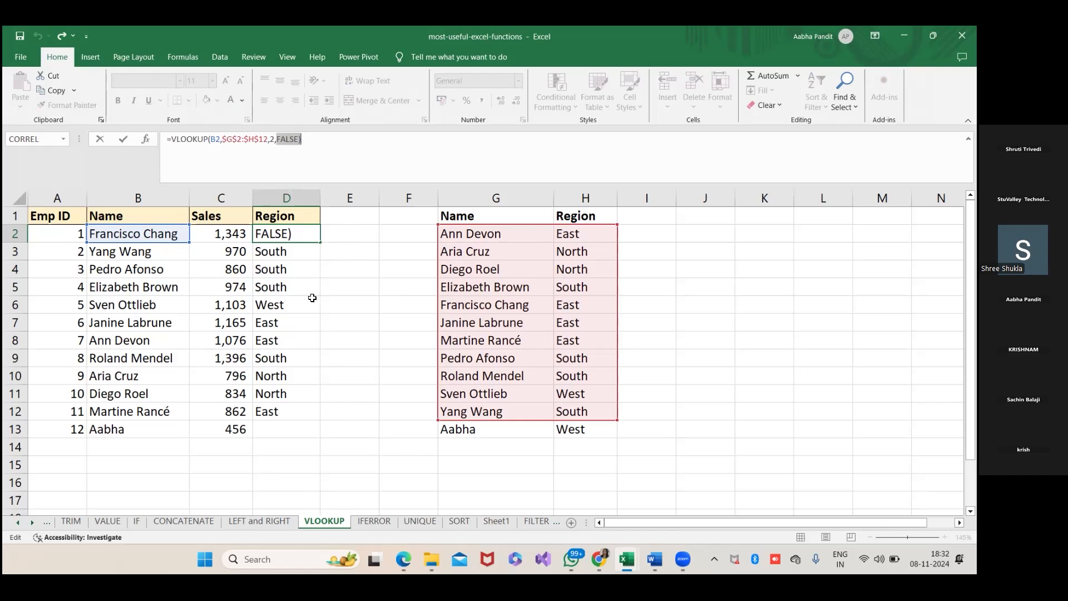
left_click(357, 164)
double_click(218, 139)
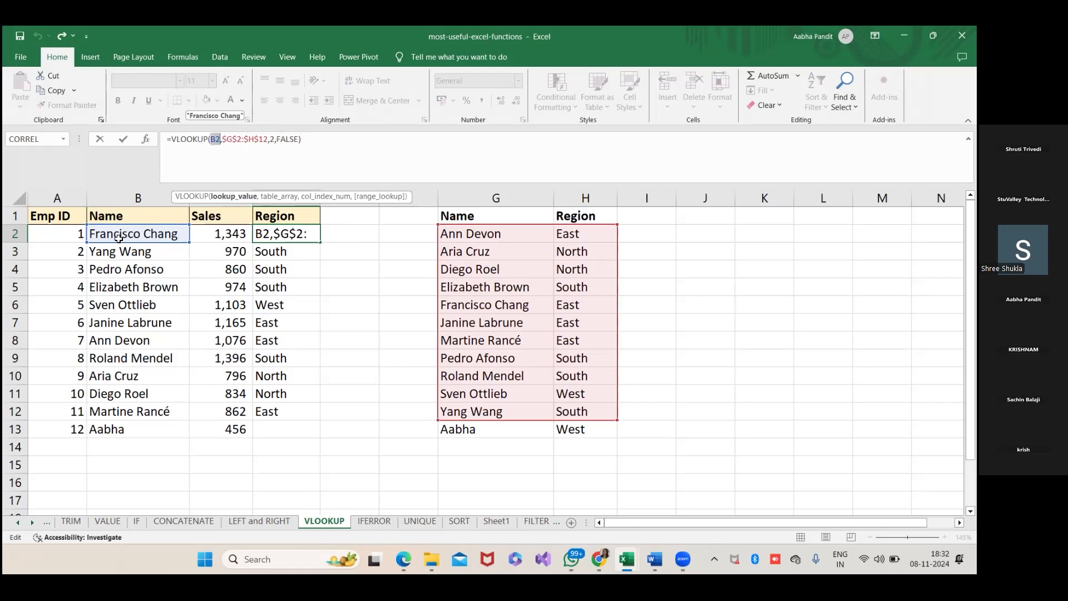
left_click(227, 154)
left_click_drag(223, 138, 243, 139)
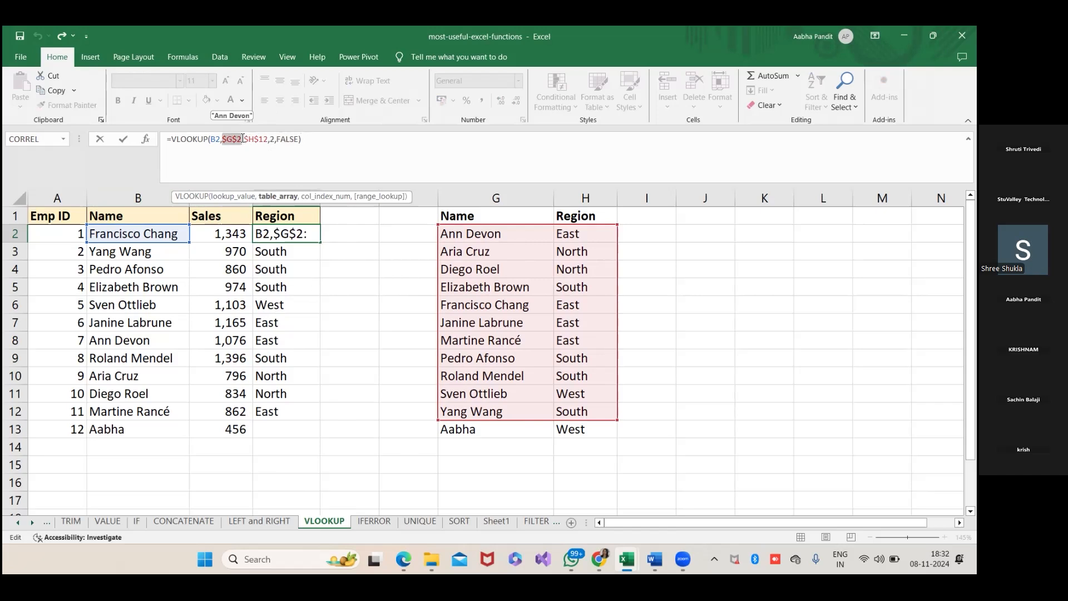
left_click_drag(245, 139, 267, 139)
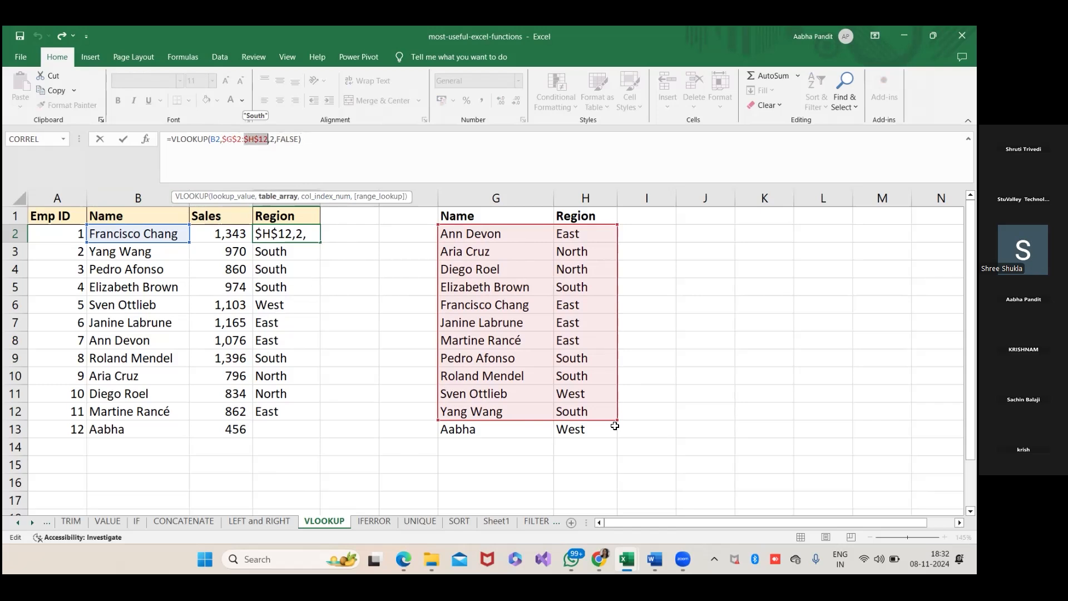
double_click(272, 138)
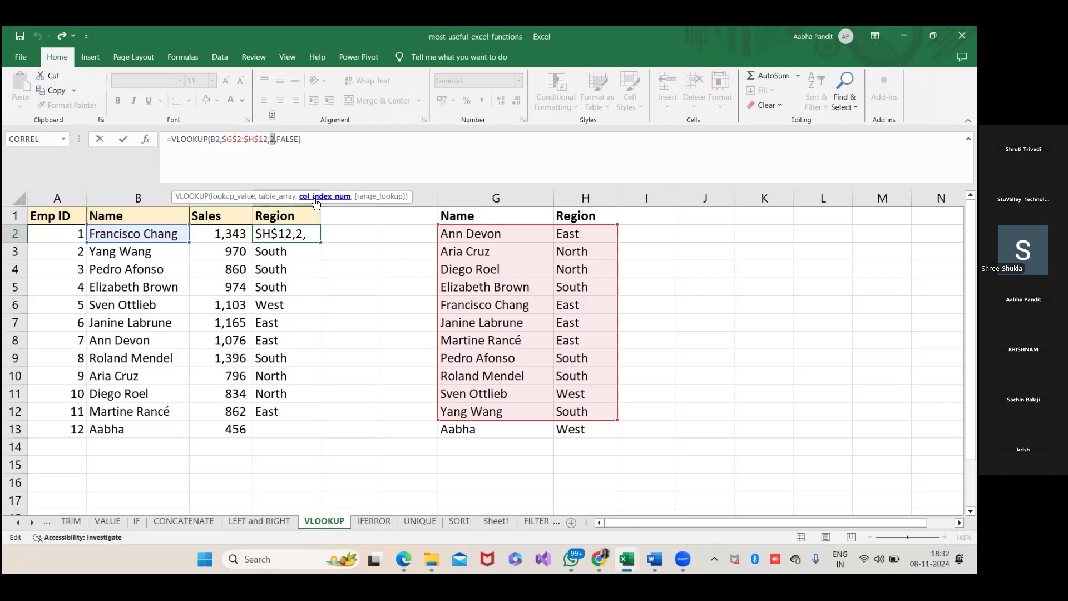
double_click(288, 139)
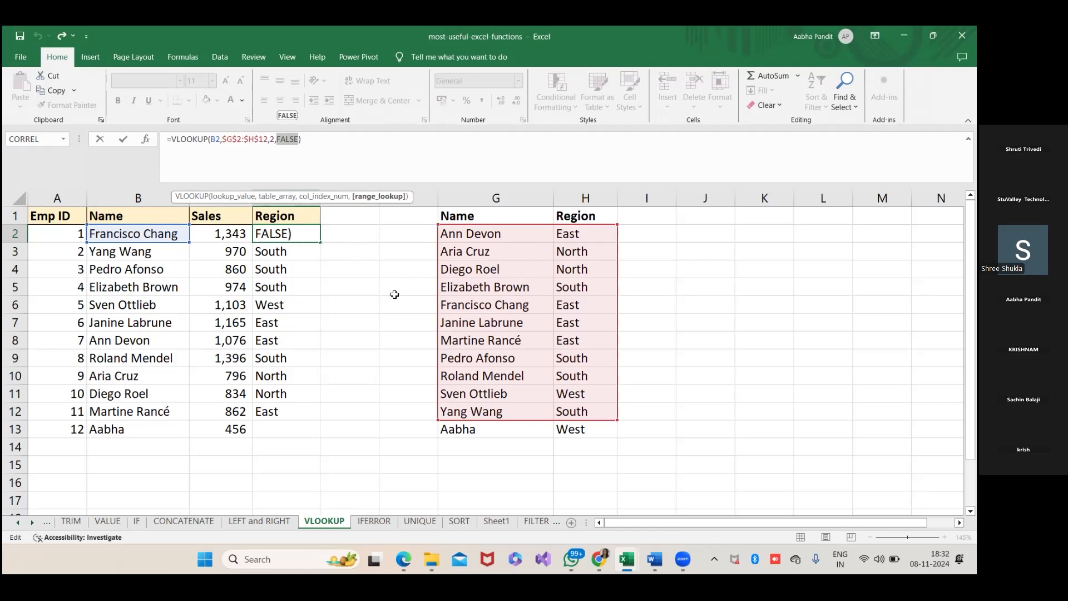
left_click(365, 290)
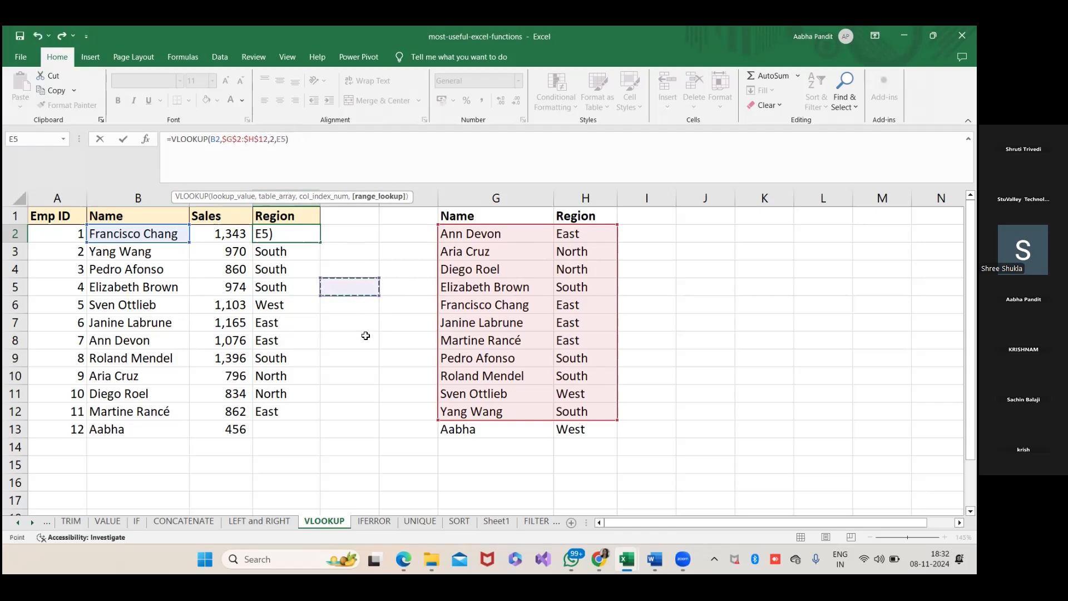
key("Escape")
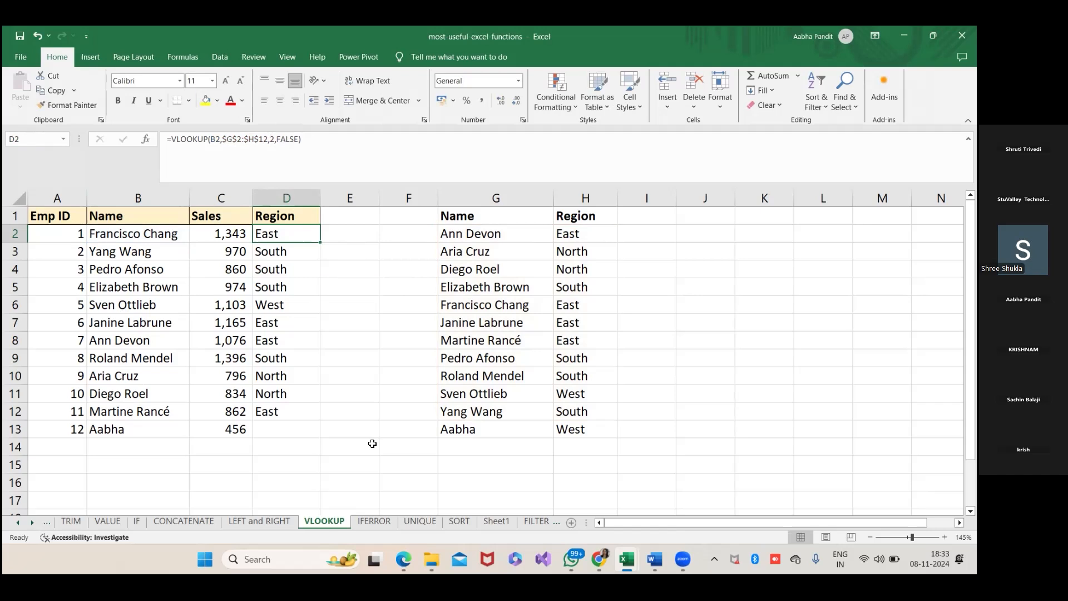
Switch back to vlookup_practice (1) and examine the lookup item in E2 and the Photo frame row on the Example2 sheet
key("alt+Tab")
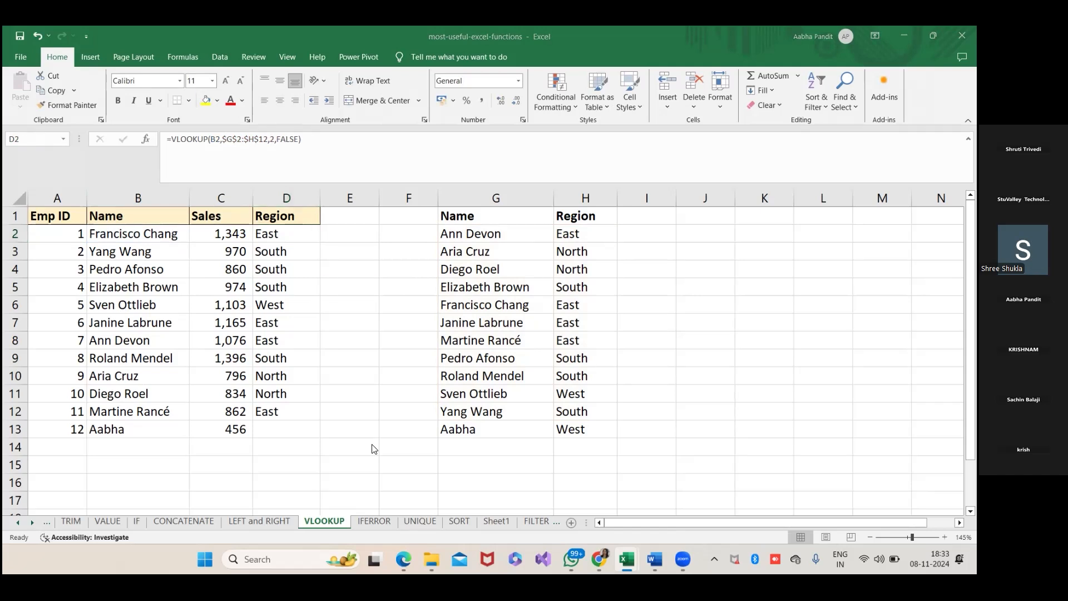
key("alt+Tab")
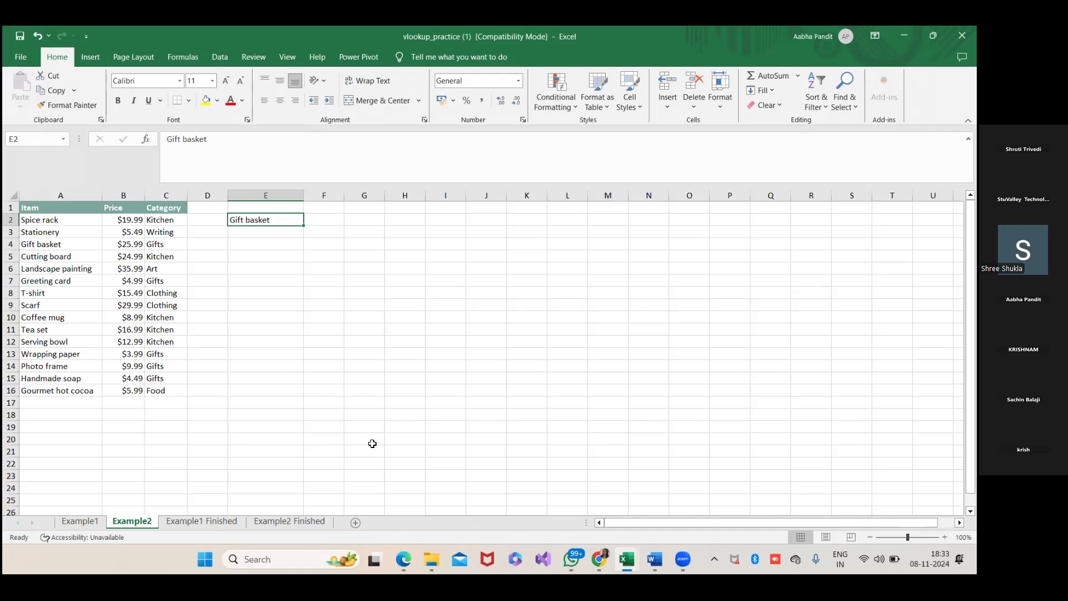
left_click(167, 219)
left_click(261, 231)
left_click(250, 216)
left_click(65, 367)
left_click(124, 367)
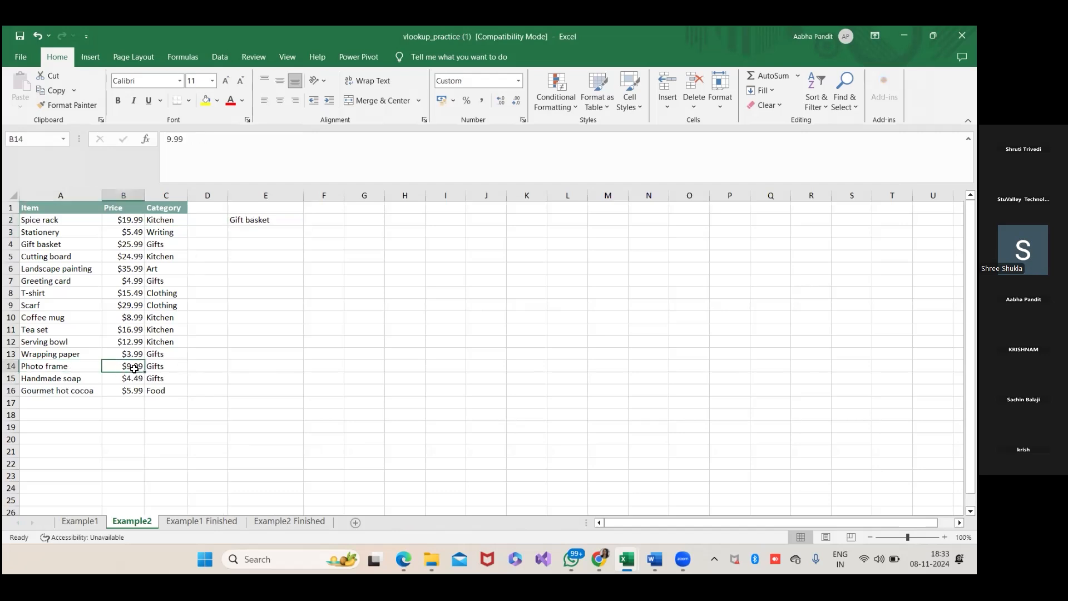
left_click(158, 366)
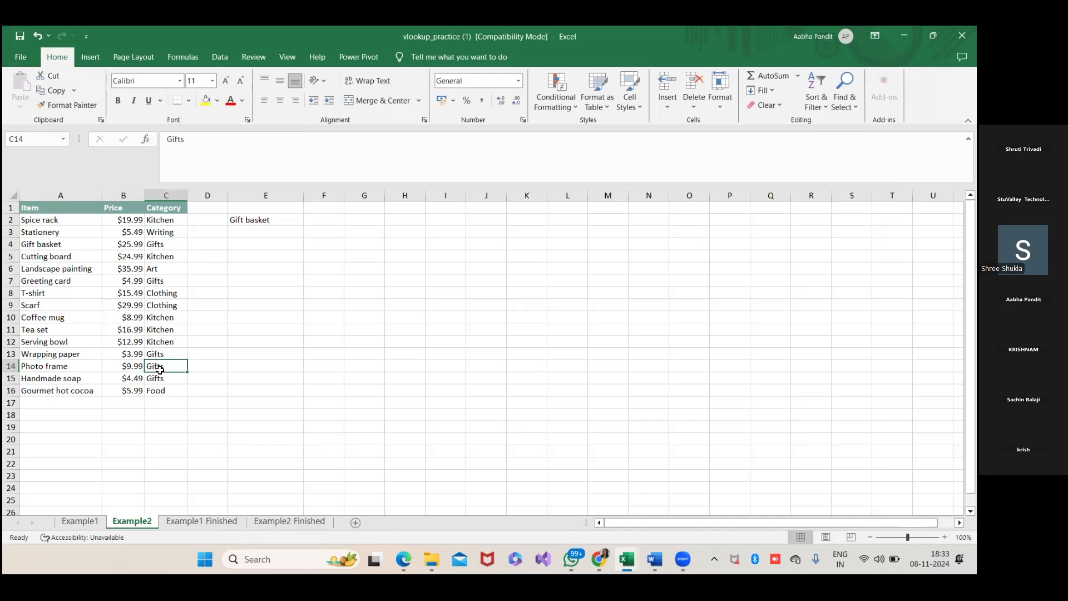
Open the Example2 Finished sheet and inspect the VLOOKUP formula in F2 against its lookup item in E2
key("ctrl+Page_Down")
key("ctrl+Page_Down")
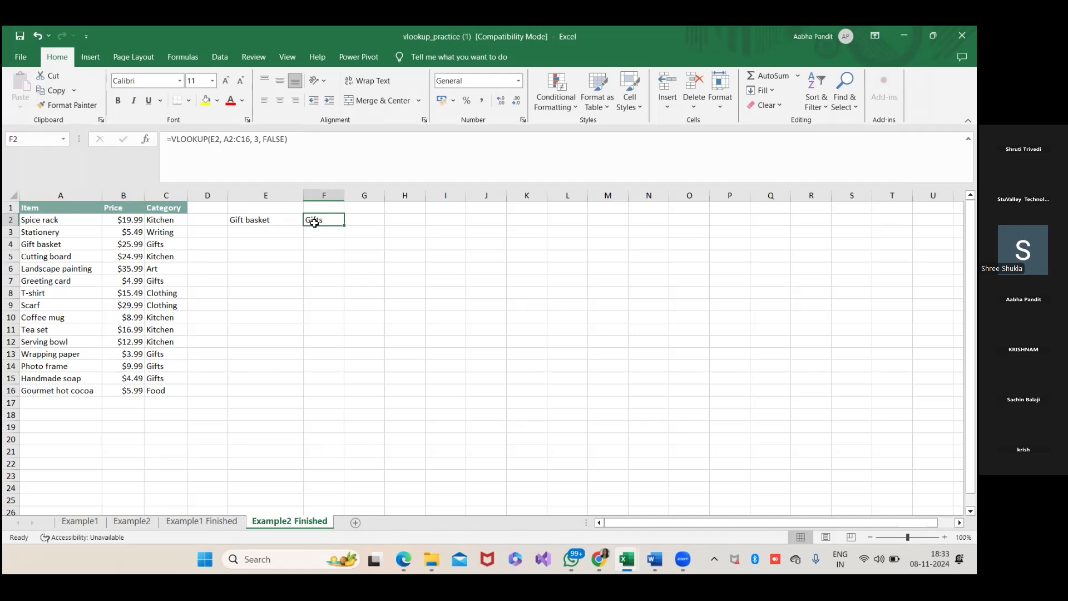
left_click(159, 368)
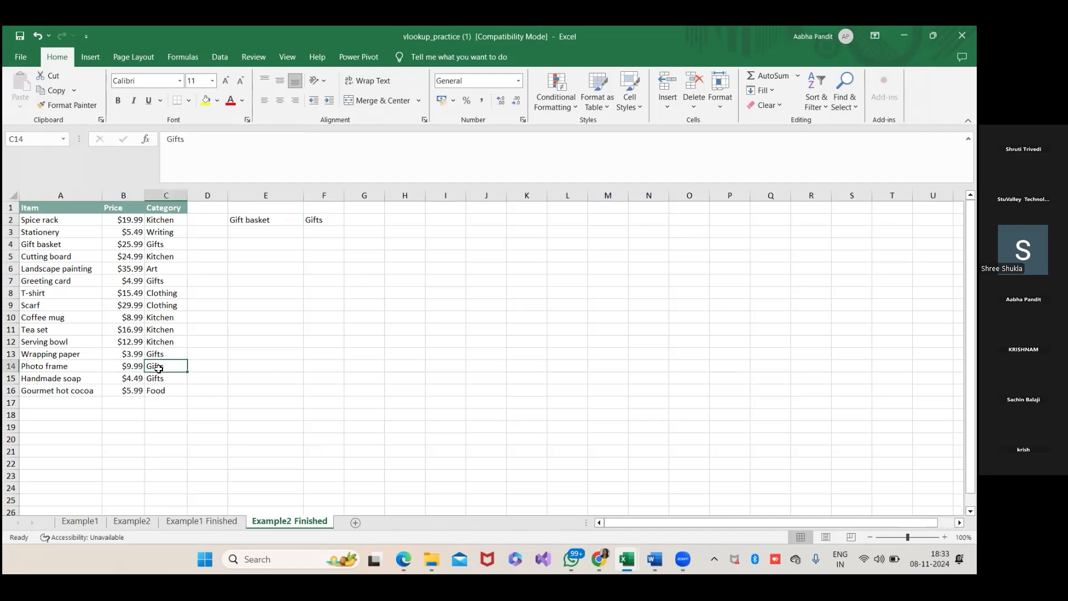
left_click(319, 219)
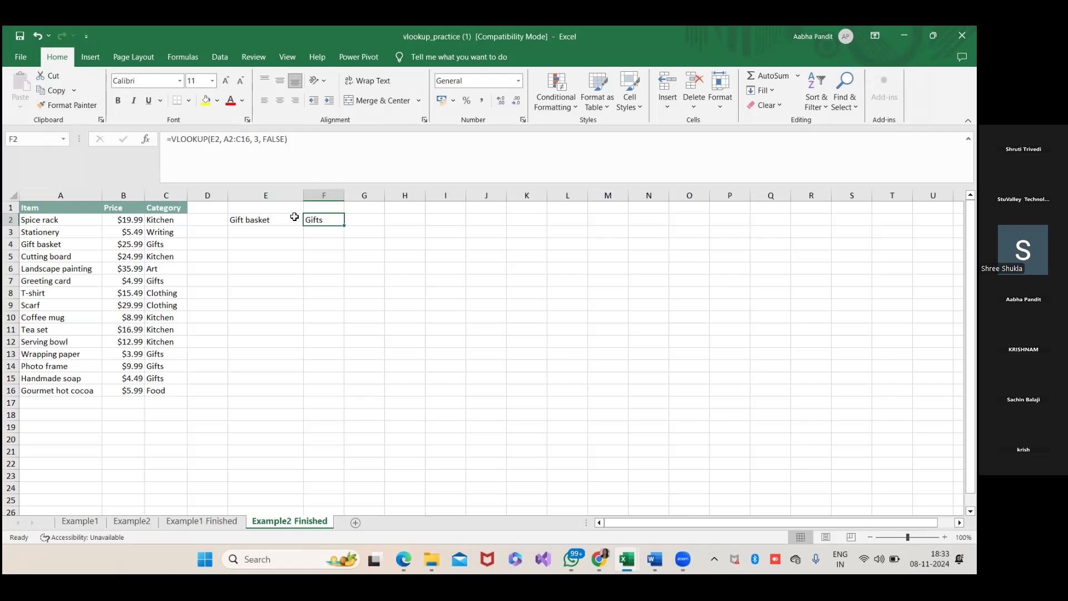
left_click(291, 217)
left_click(314, 217)
Enter Photo Frame in E3 and fill the VLOOKUP formula from F2 down to F3
left_click(262, 233)
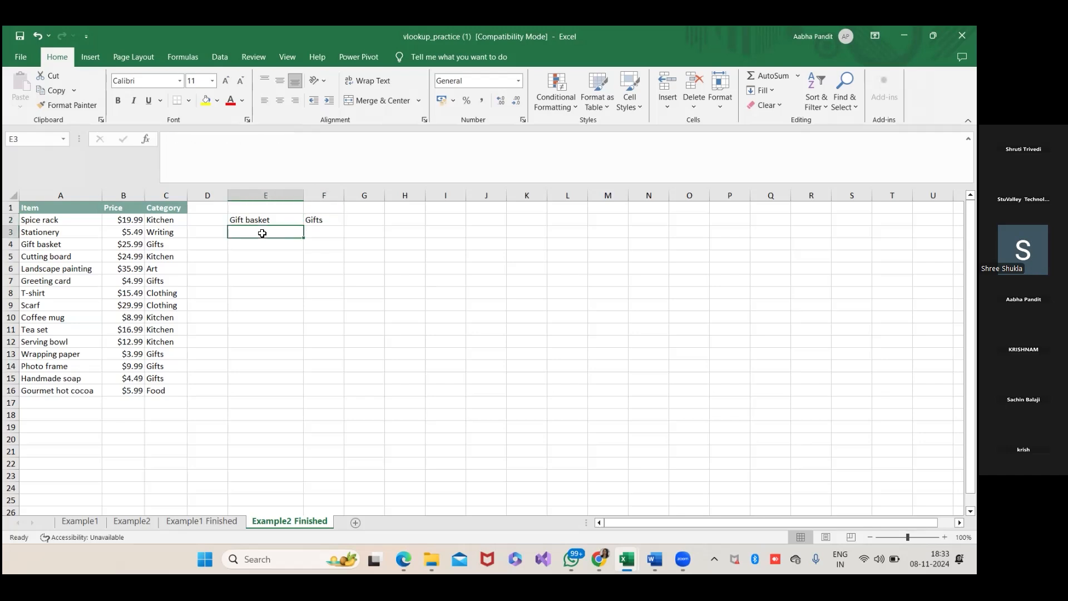
type("Photo ")
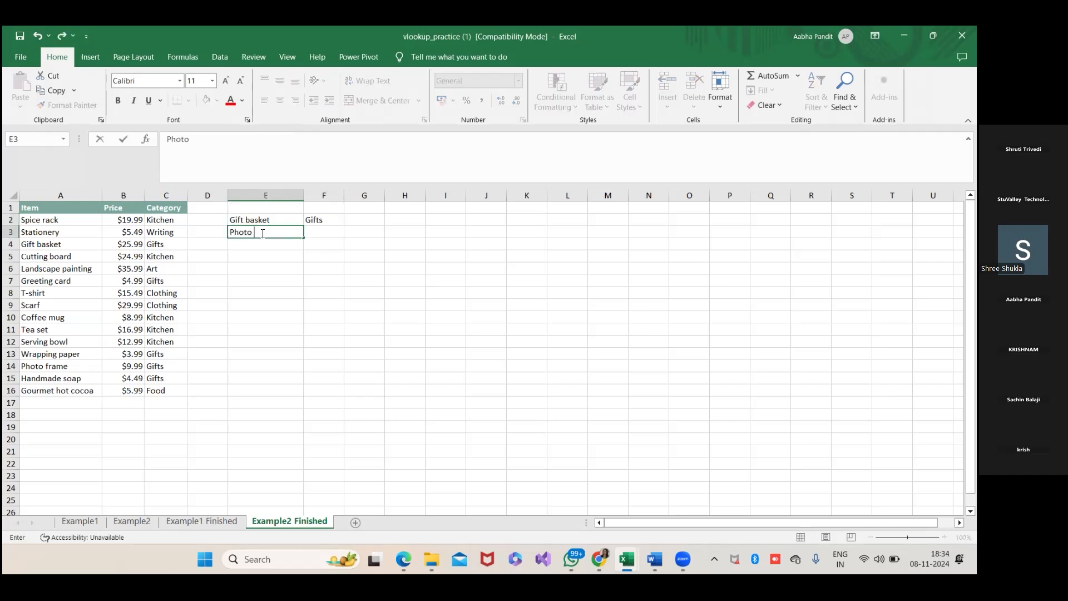
type("Frame")
left_click(328, 231)
left_click(318, 221)
left_click_drag(344, 226, 343, 236)
left_click(324, 245)
Enter T-shirt in E4, fill the VLOOKUP formula from F3 down to F4, and widen column F
left_click(277, 244)
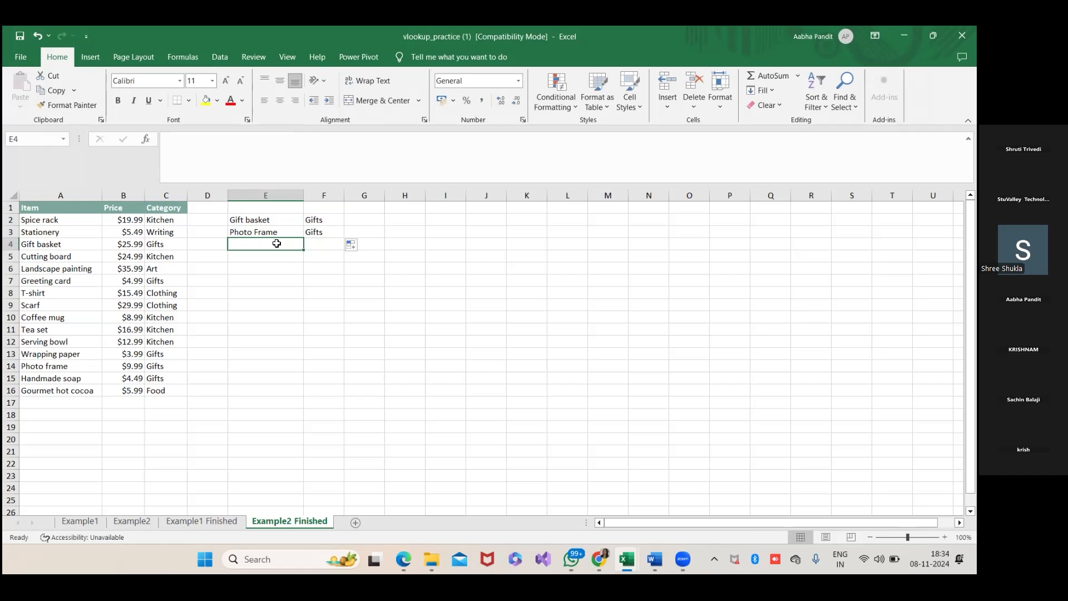
type("T")
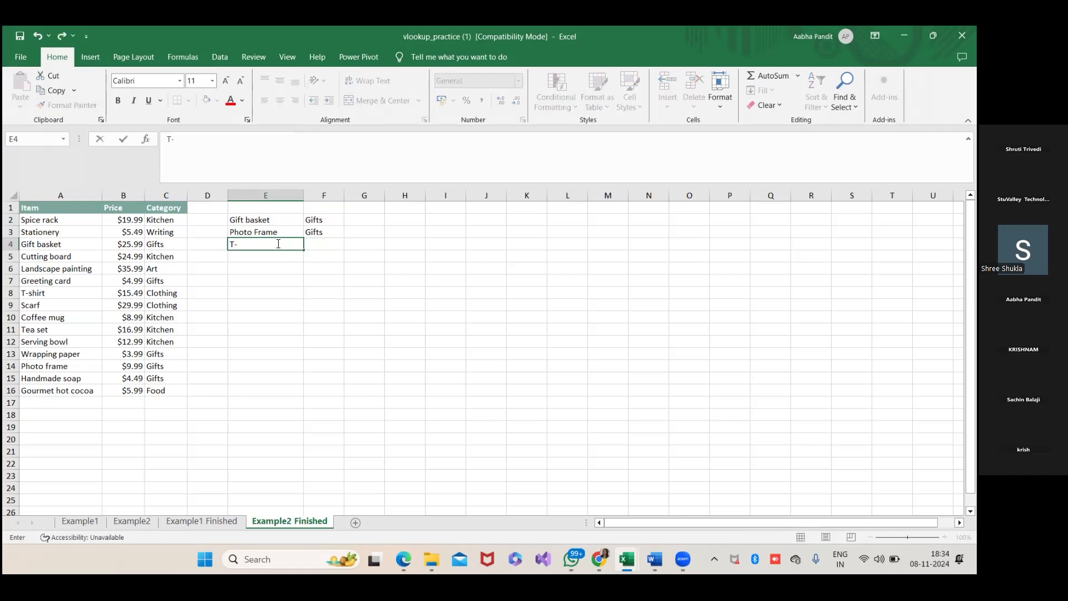
type("-shirt")
left_click(318, 243)
left_click(316, 230)
left_click_drag(344, 237, 341, 245)
left_click_drag(344, 196, 364, 195)
left_click(332, 304)
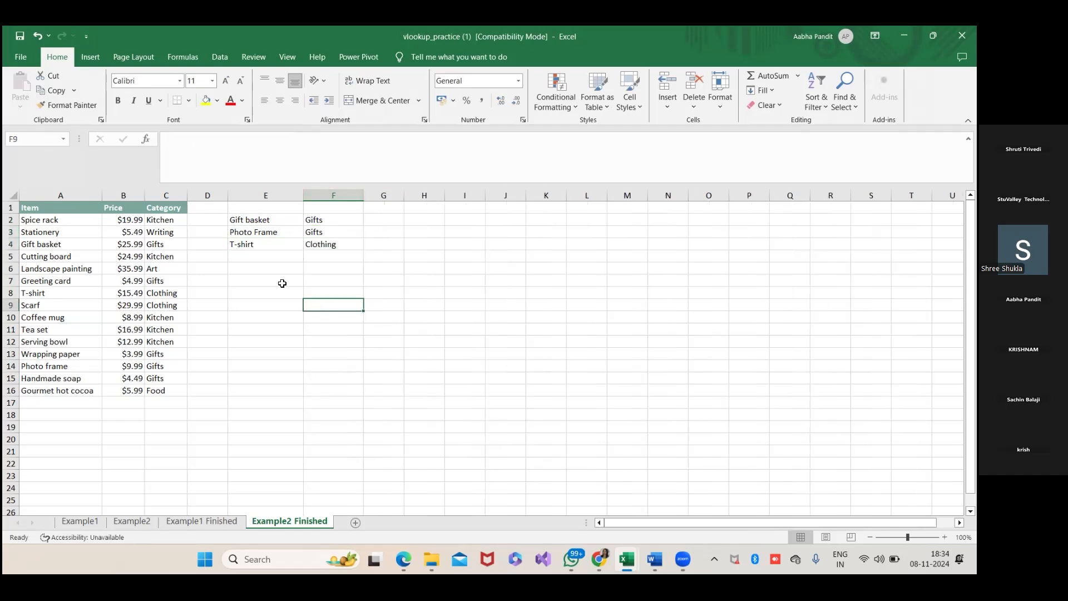
Copy Stationery from A3 into E5 and fill the VLOOKUP formula from F4 down to F5
left_click(262, 256)
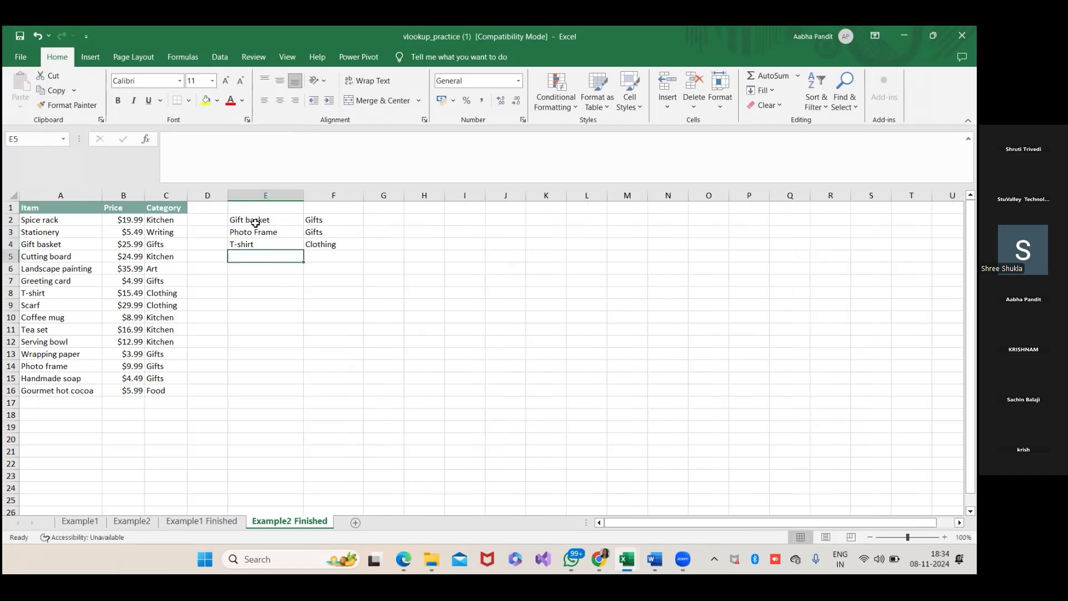
left_click(42, 232)
left_click(241, 256)
left_click(70, 233)
key("ctrl+c")
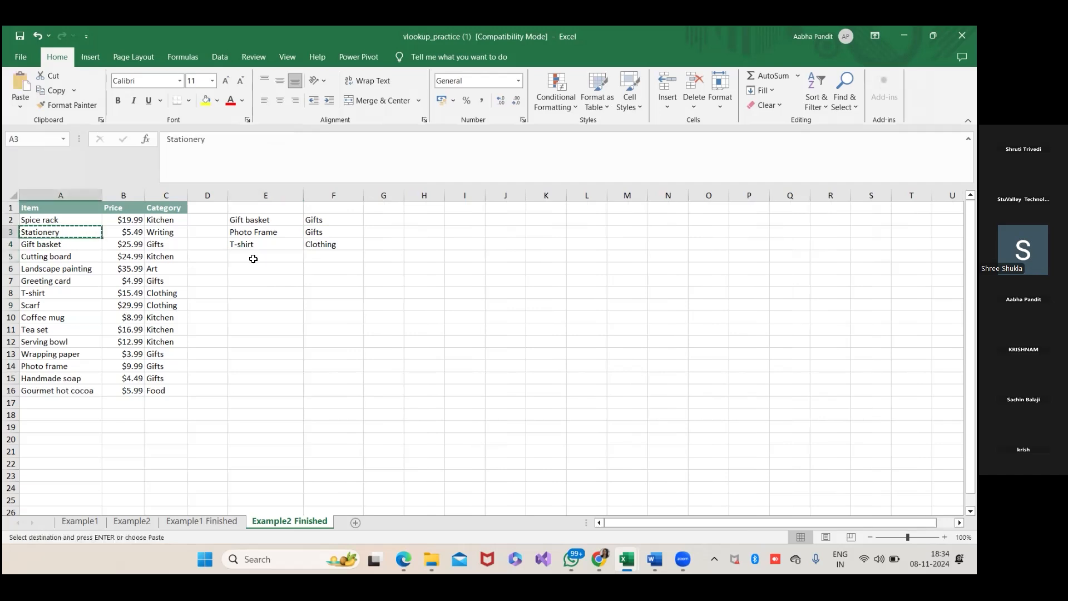
left_click(254, 257)
key("ctrl+v")
left_click(308, 256)
left_click(328, 246)
left_click_drag(363, 250, 365, 260)
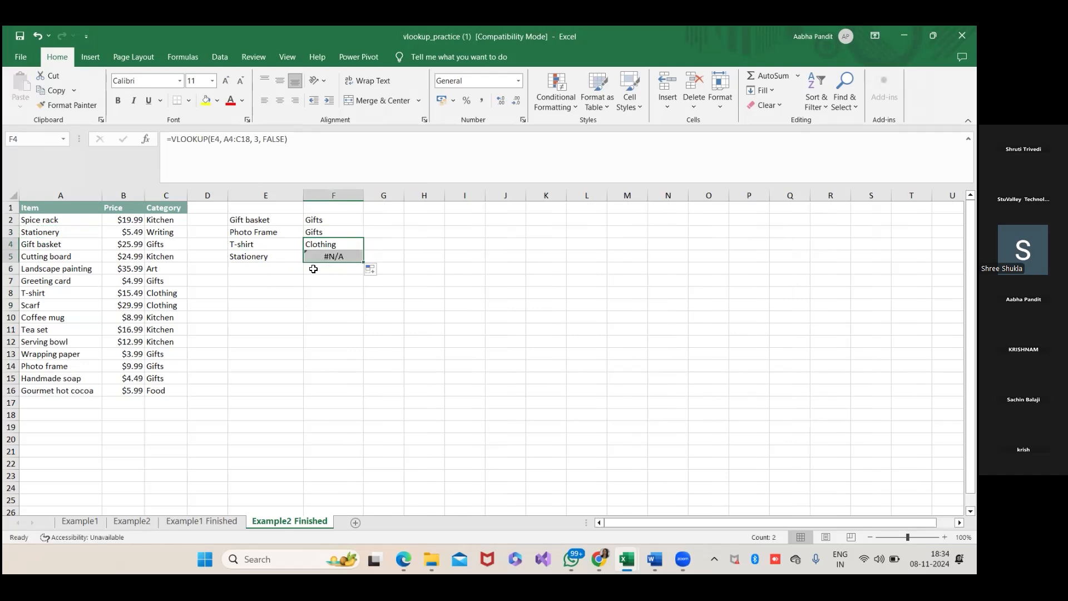
Undo the formula fill in F5 and clear Stationery from E5
key("ctrl+z")
left_click(282, 258)
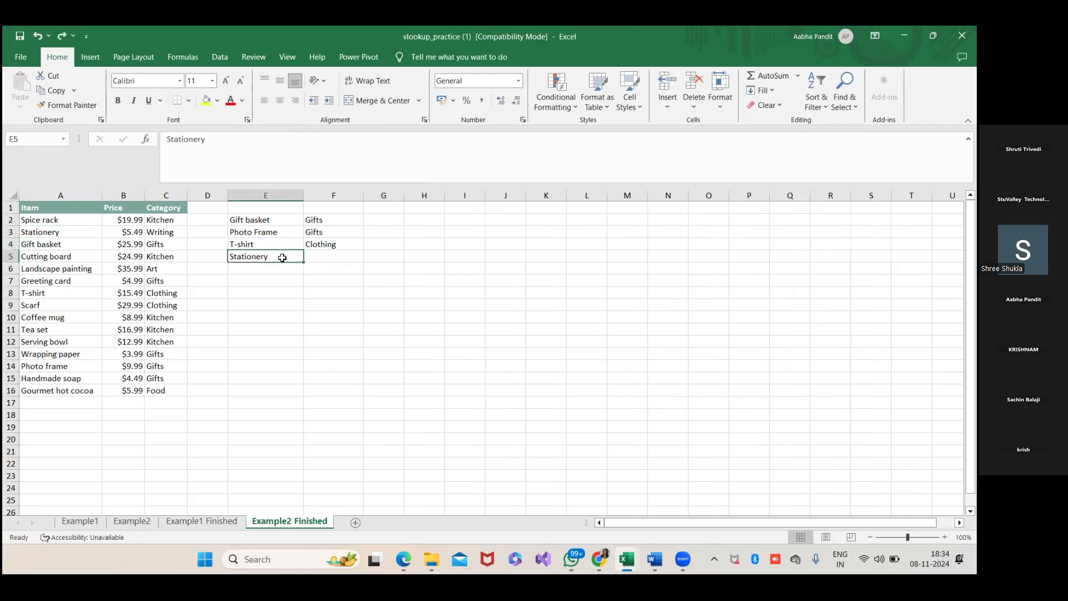
key("Delete")
Enter Spice rack in E5 and fill the VLOOKUP formula from F4 down to F5
type("S")
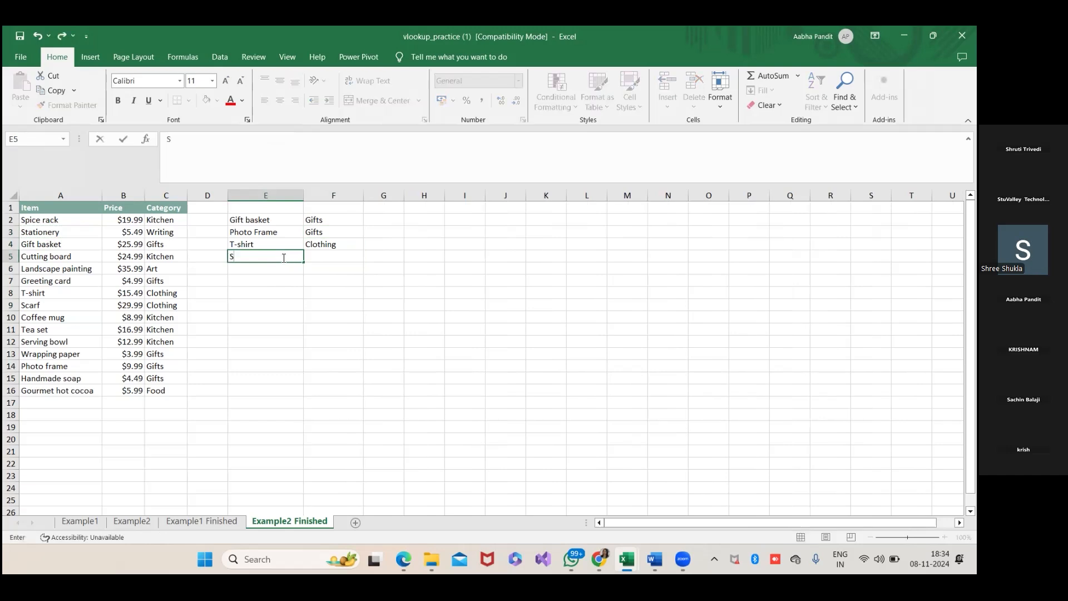
type("pice rack")
left_click(331, 260)
left_click(330, 245)
left_click_drag(360, 249, 358, 269)
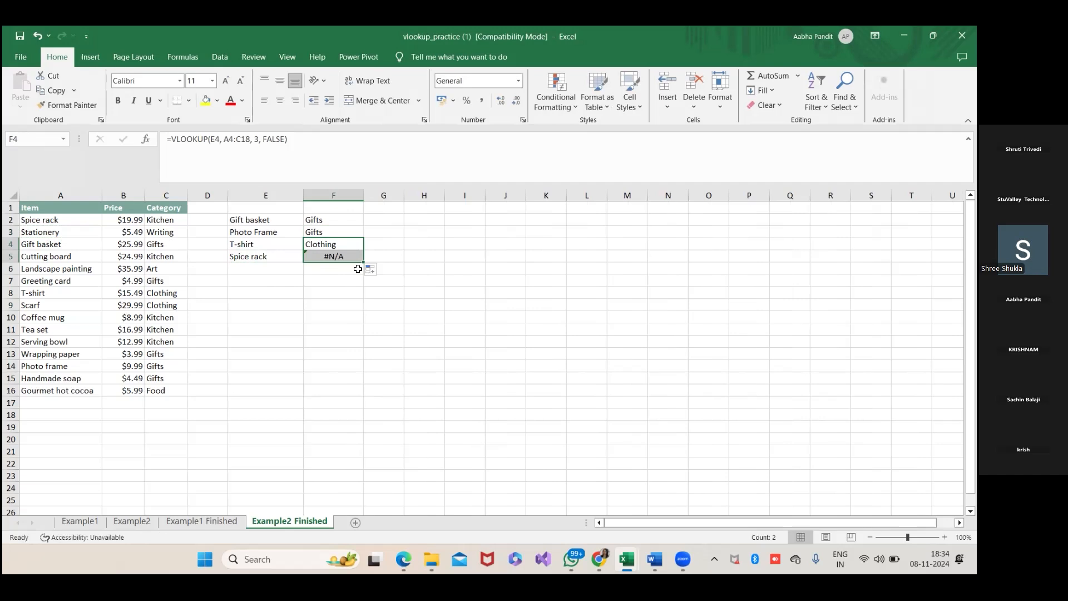
Compare the lookup items in E4:E5 with the VLOOKUP formulas in F3:F5
left_click(261, 256)
left_click(325, 254)
left_click(252, 258)
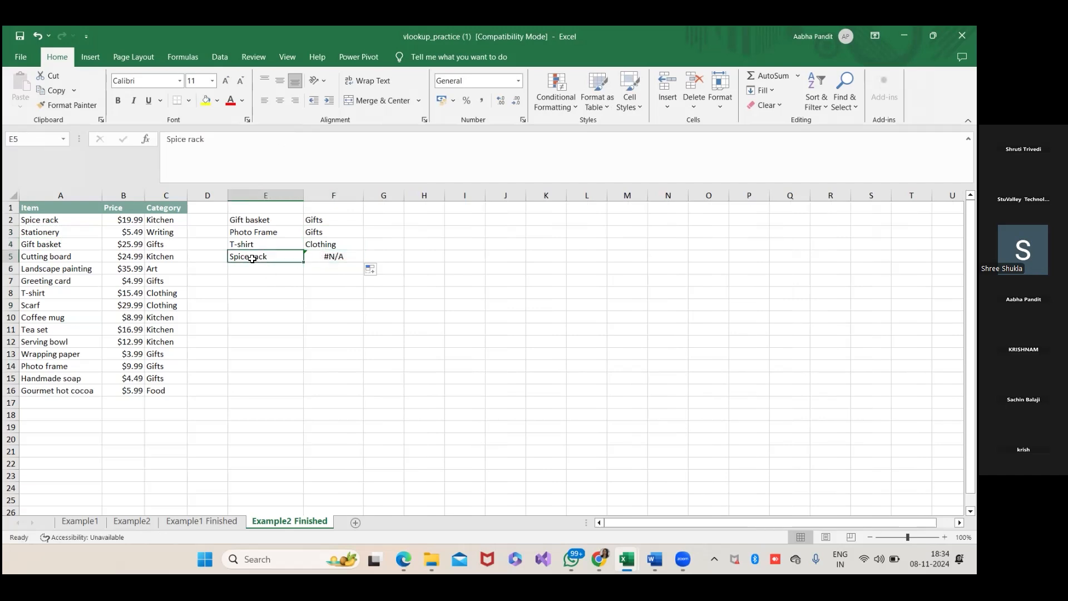
left_click(239, 243)
left_click(329, 234)
left_click(331, 244)
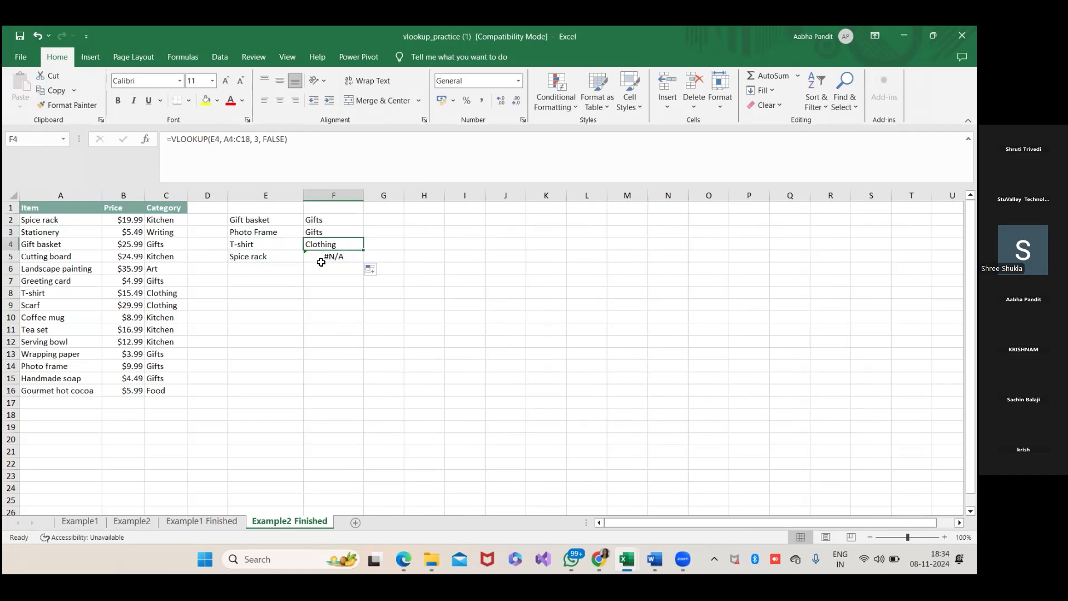
left_click(264, 257)
left_click(329, 256)
Refill the VLOOKUP formula from F2 down through F5
left_click(322, 219)
left_click_drag(363, 225, 364, 261)
left_click(332, 291)
Clear the Spice rack lookup item from E5 and the formula from F5
left_click(266, 262)
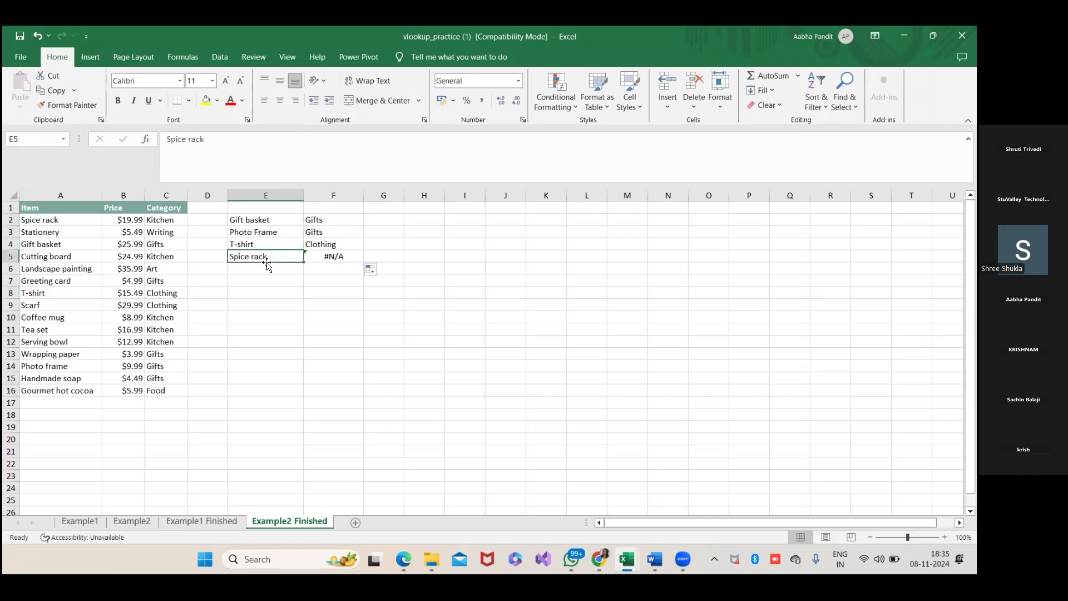
key("Delete")
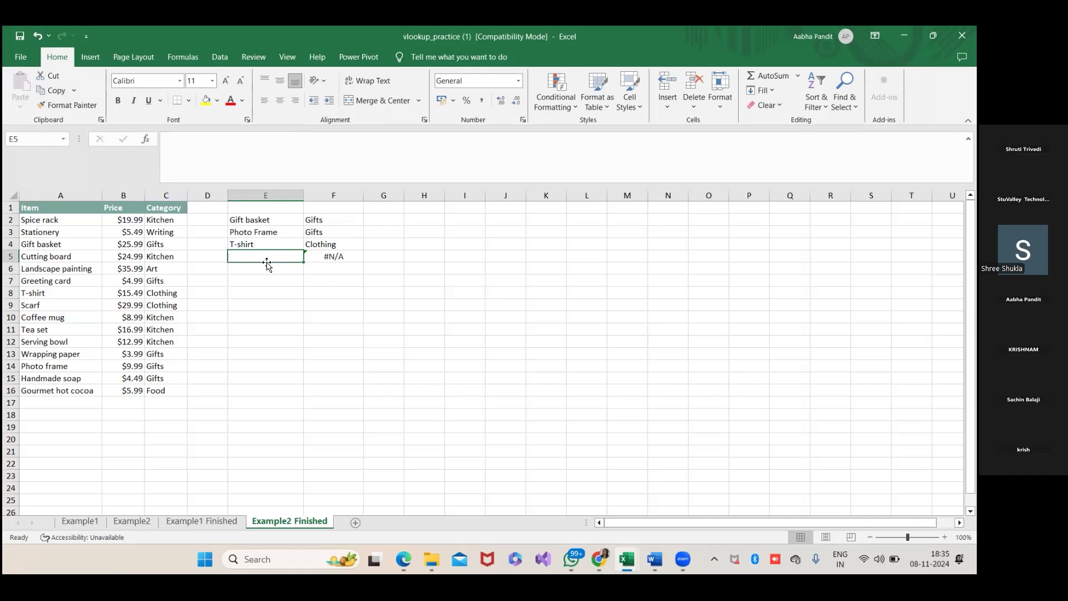
left_click(309, 256)
key("Delete")
left_click(312, 290)
Enter Scarf as the lookup item in E5 and fill the VLOOKUP formula from F4 down to F5
left_click(34, 228)
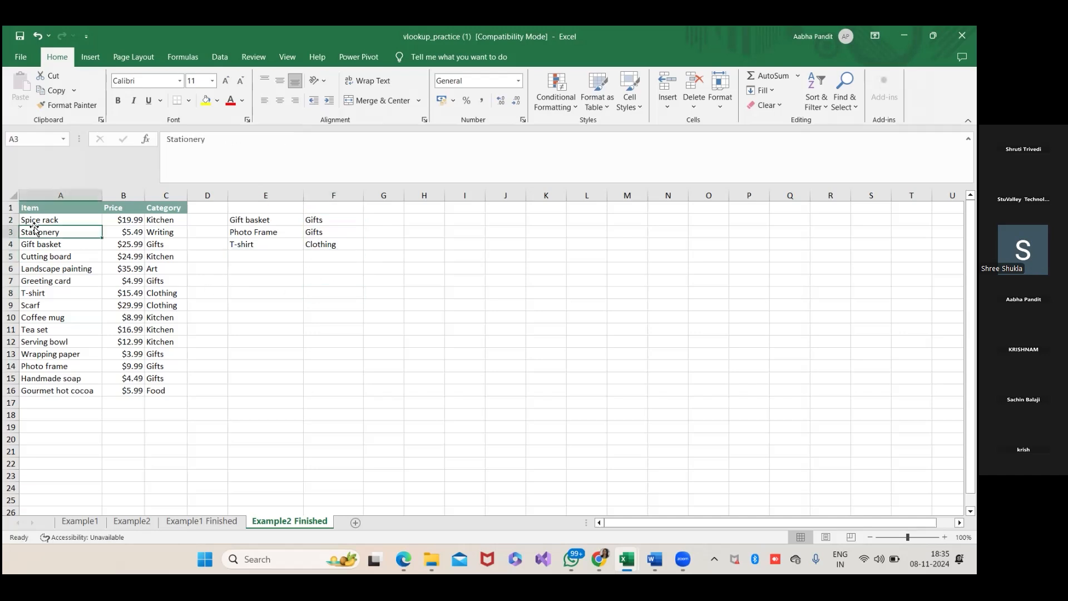
left_click(38, 220)
left_click(62, 333)
left_click(290, 257)
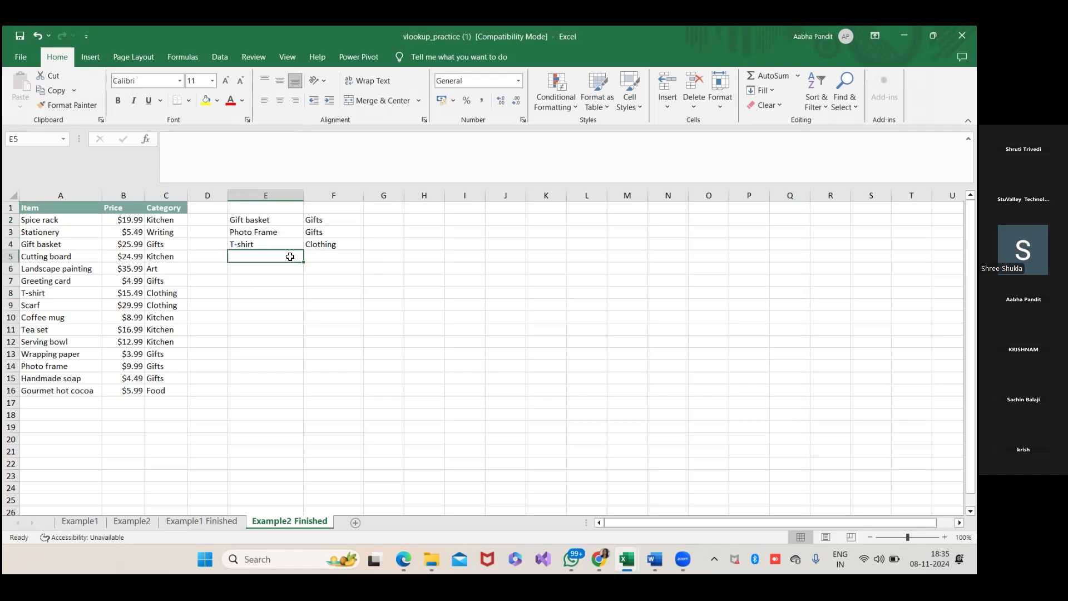
type("Scarf")
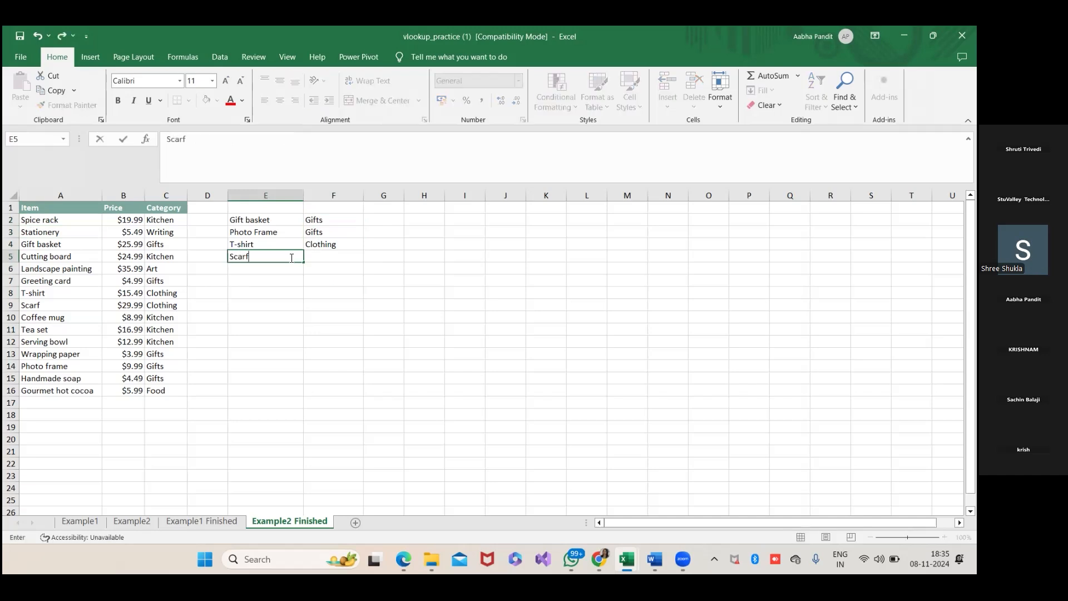
key("Tab")
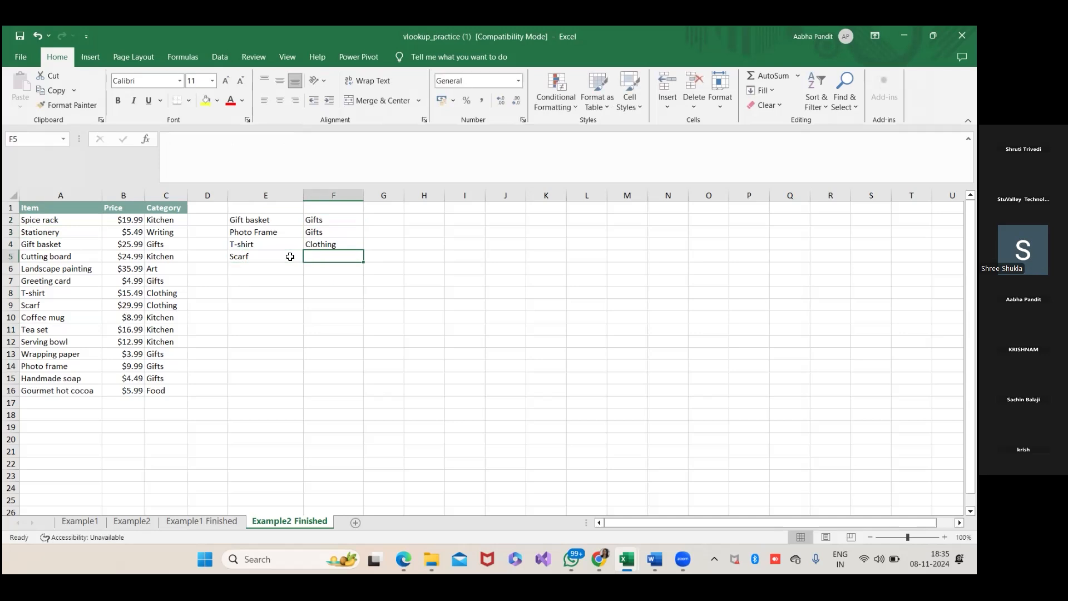
left_click(354, 248)
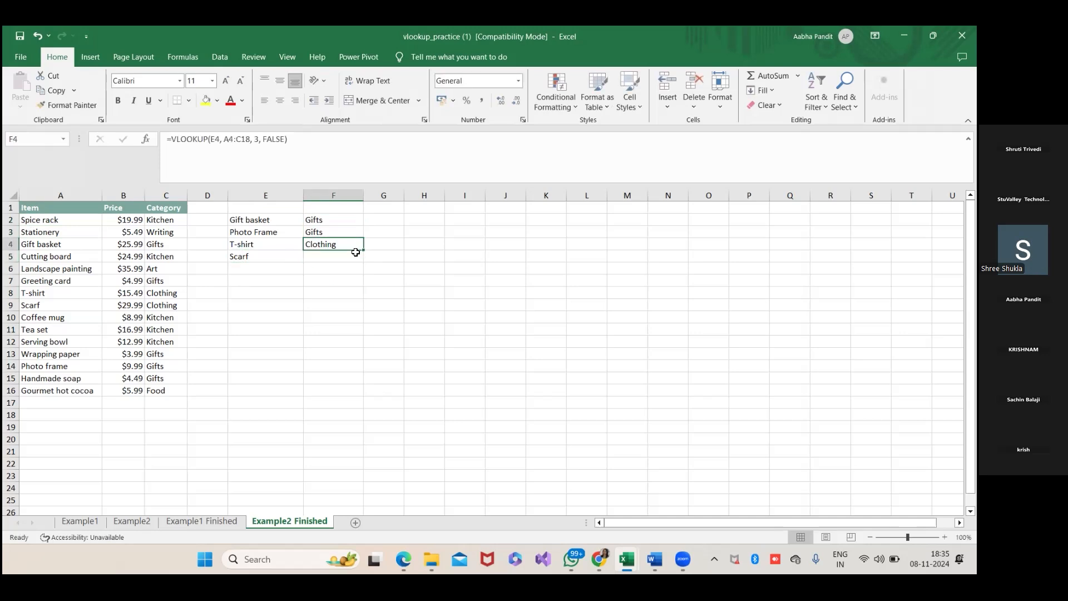
left_click_drag(362, 257, 362, 257)
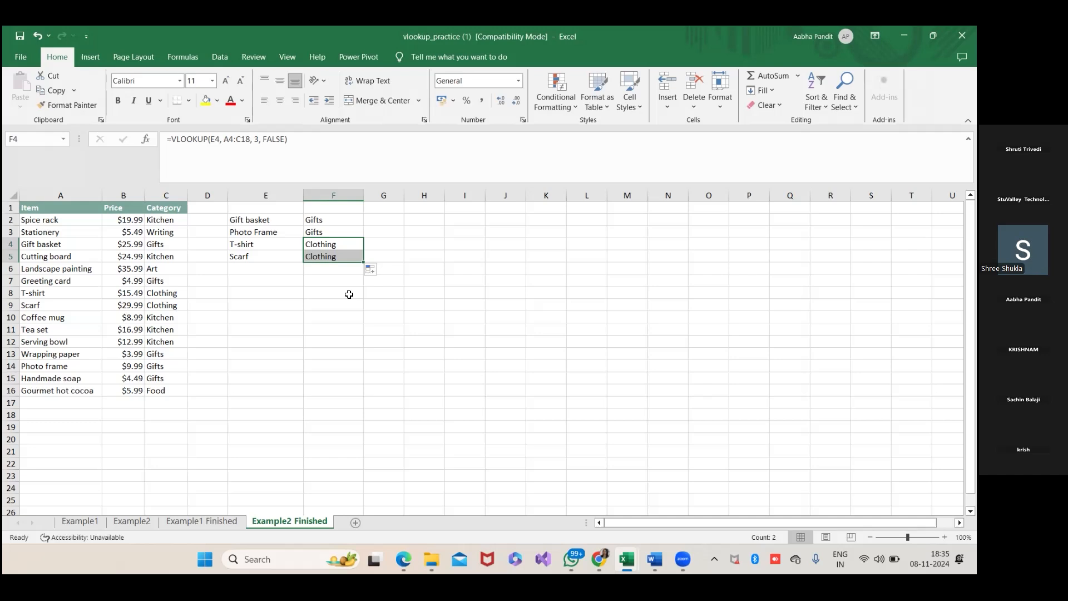
Copy A1:F16 from the Example2 Finished sheet into a new sheet of the Session_Live_Practice workbook, starting at A1
left_click(257, 265)
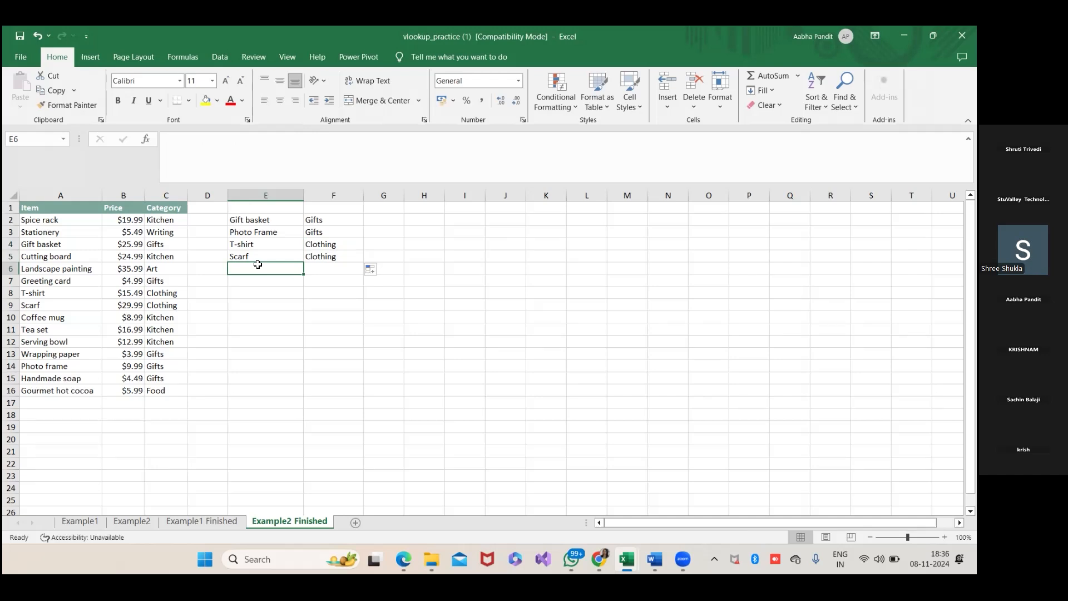
left_click_drag(31, 207, 336, 392)
key("ctrl+c")
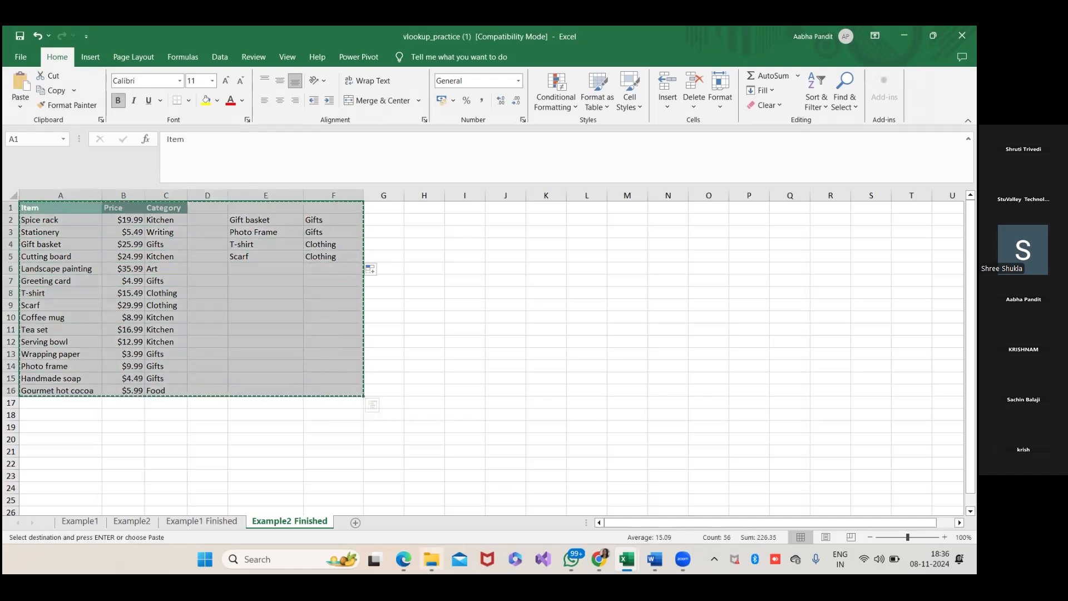
left_click(425, 552)
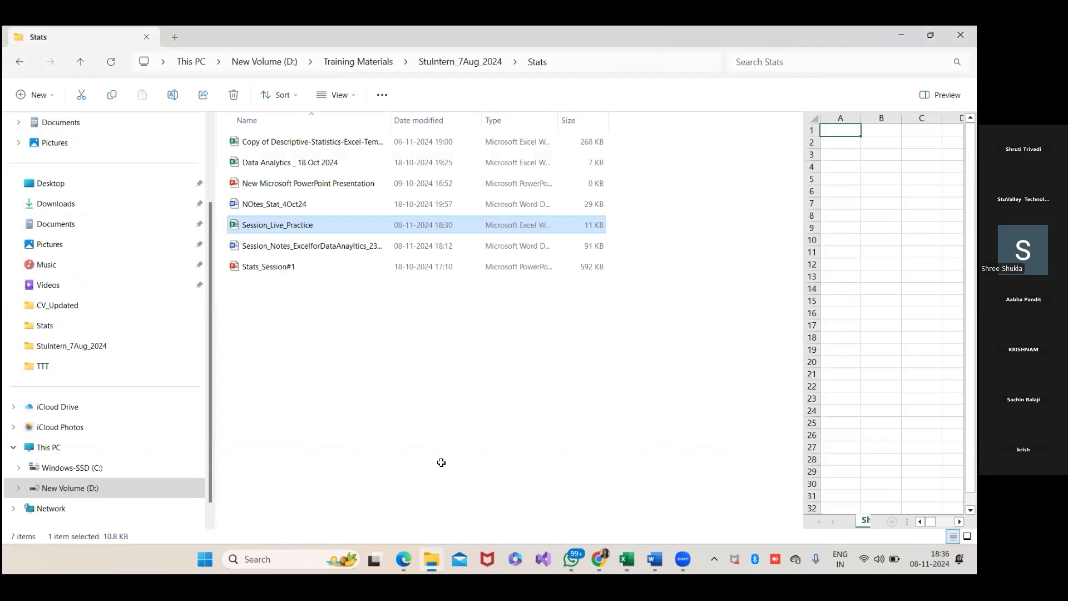
left_click(431, 558)
double_click(312, 139)
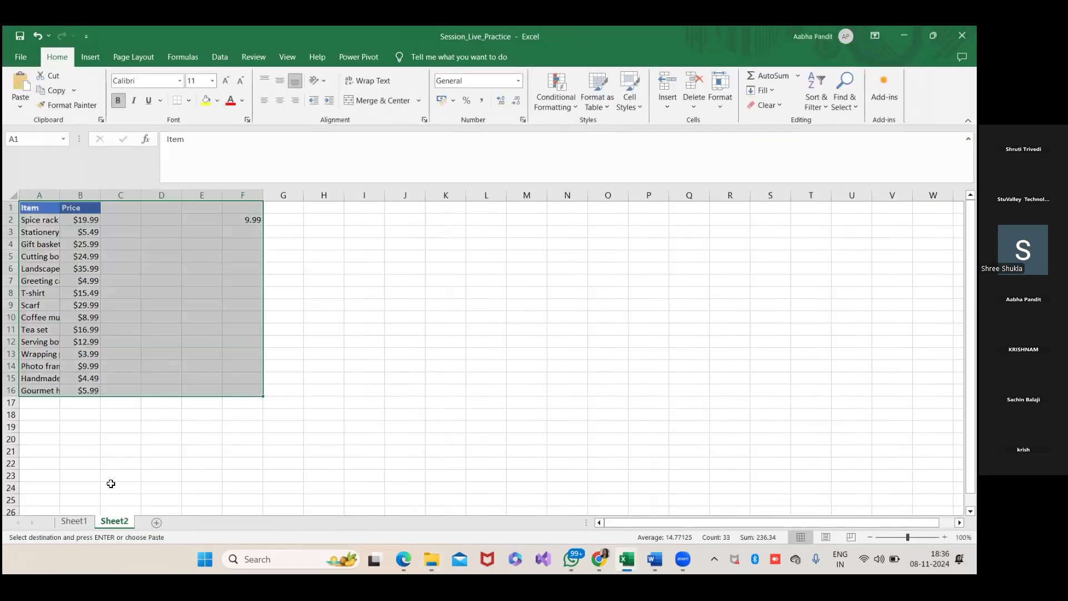
left_click(156, 522)
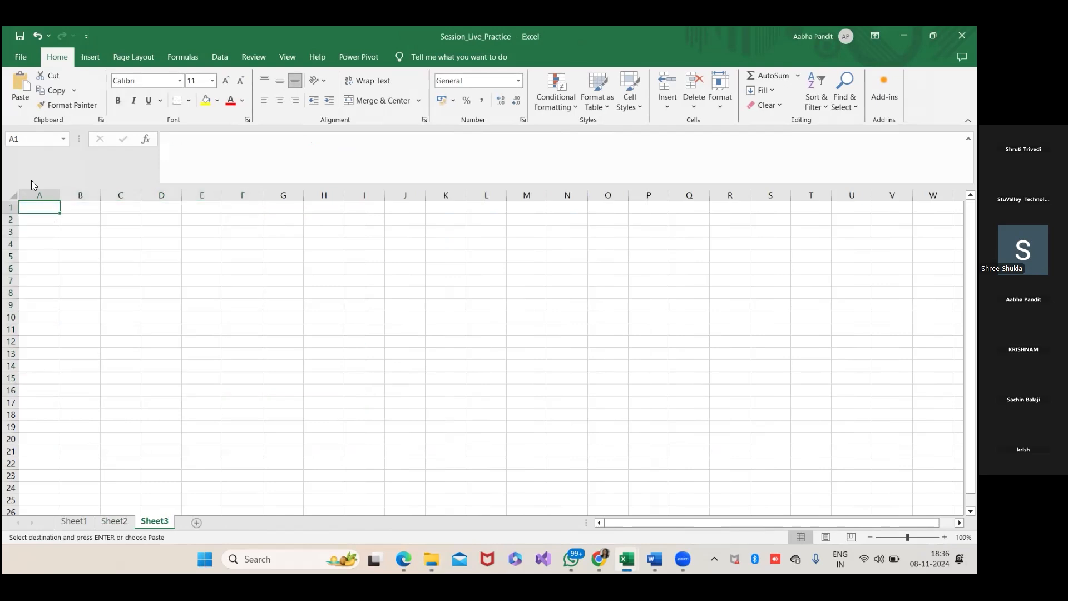
key("ctrl+v")
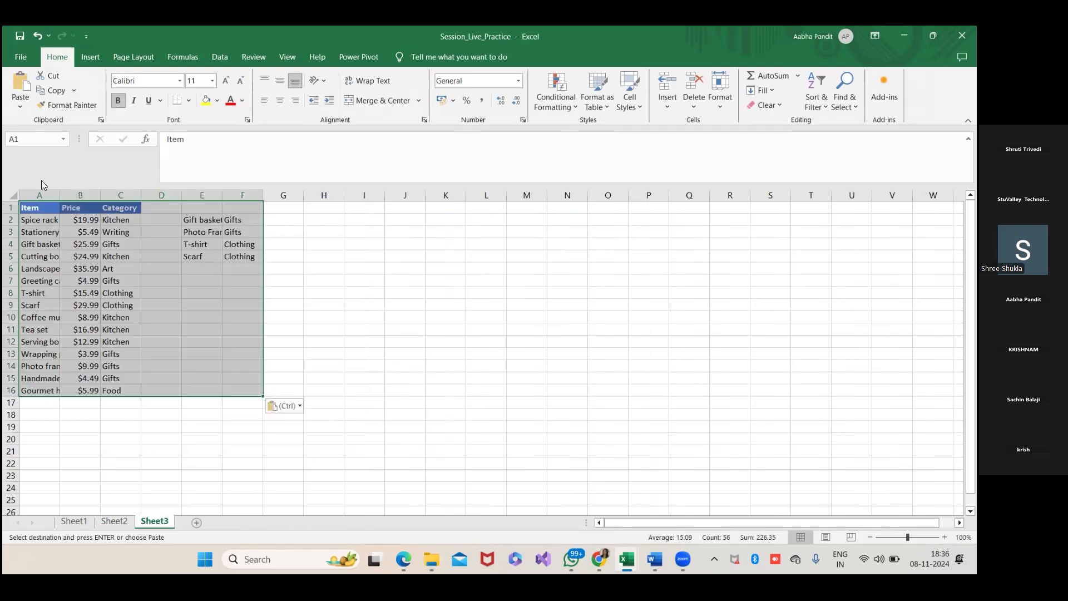
Widen column F of the pasted data on Sheet3
left_click(376, 386)
left_click(234, 219)
left_click_drag(269, 197, 300, 197)
left_click(387, 328)
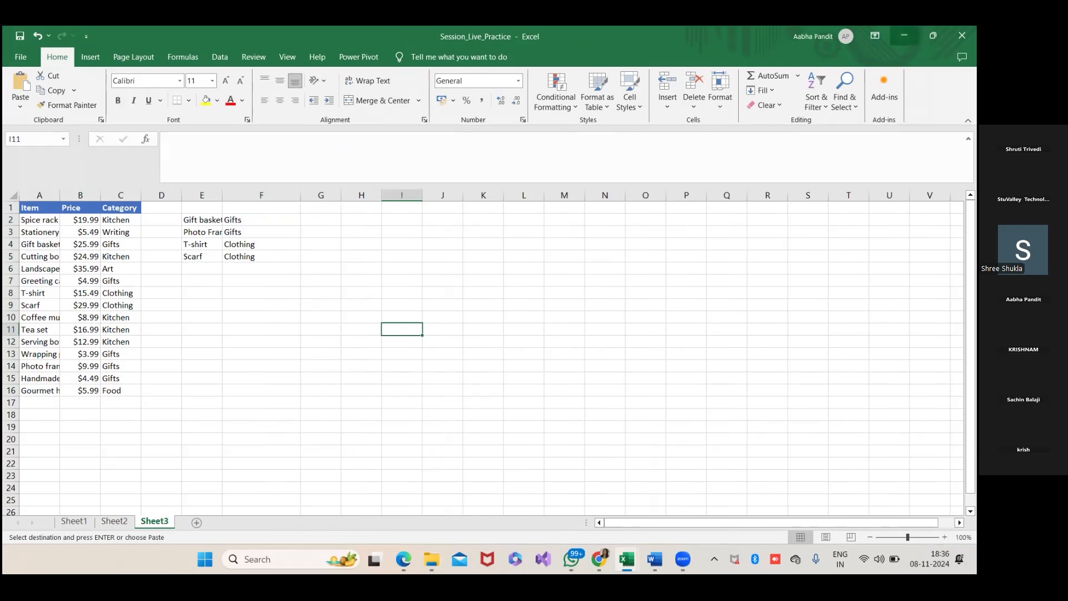
Save and close Session_Live_Practice, upload it to the Zoom meeting, and clear the copy selection in vlookup_practice
left_click(962, 35)
left_click(478, 382)
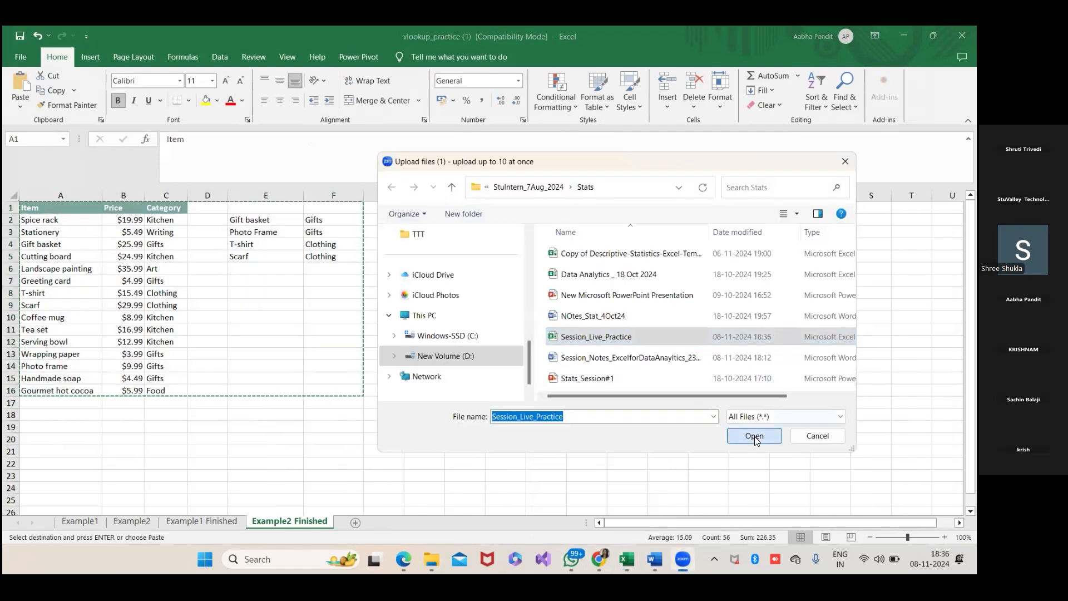
left_click(754, 436)
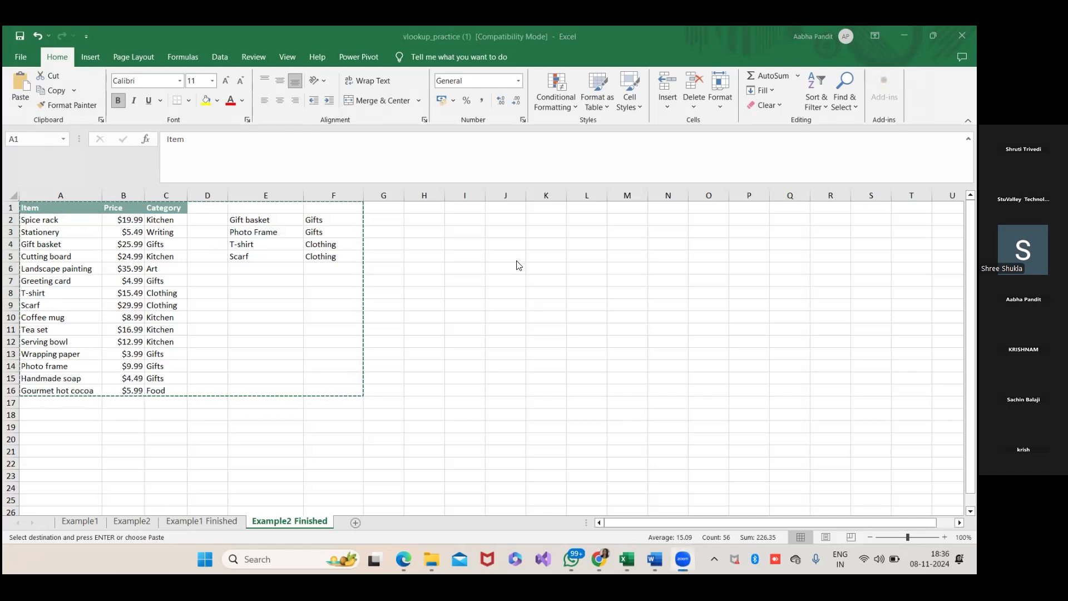
left_click(560, 289)
key("Escape")
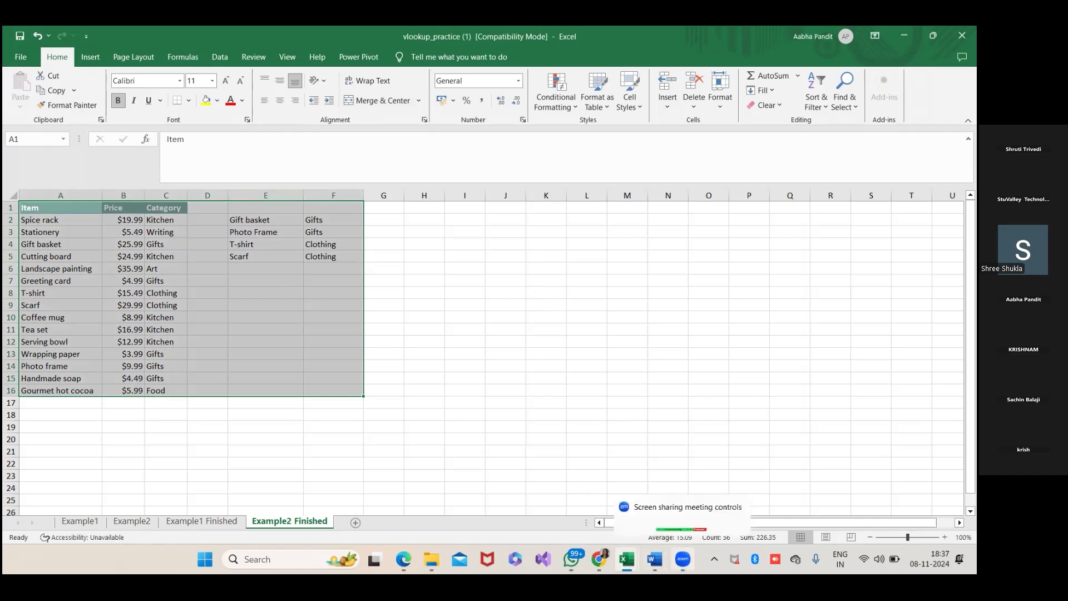
Mute the microphone in the Zoom meeting and unmute it again
left_click(615, 412)
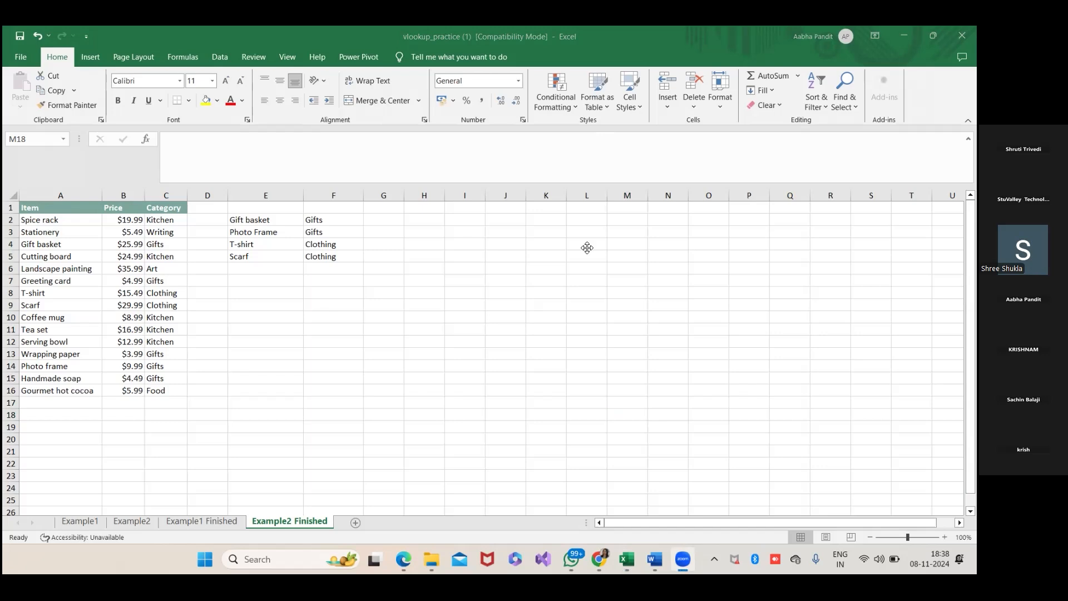
key("alt+a")
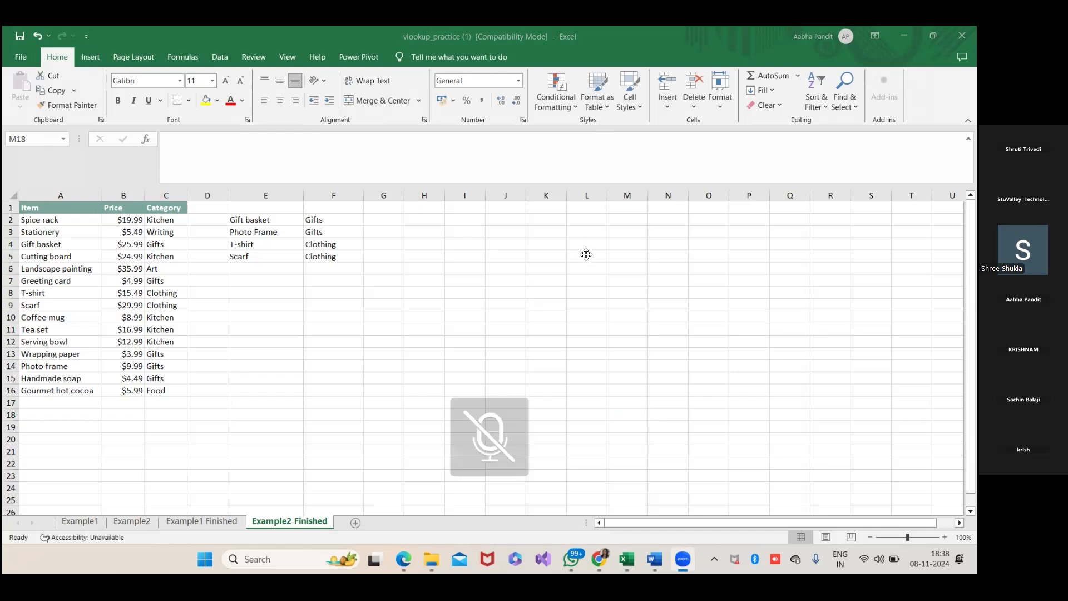
key("alt+a")
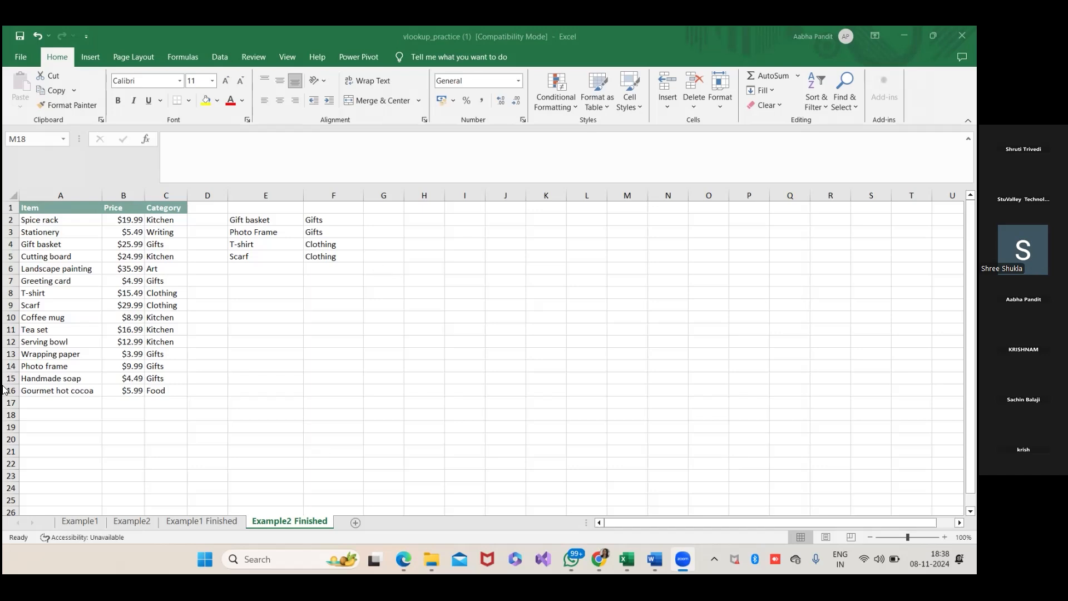
left_click(221, 429)
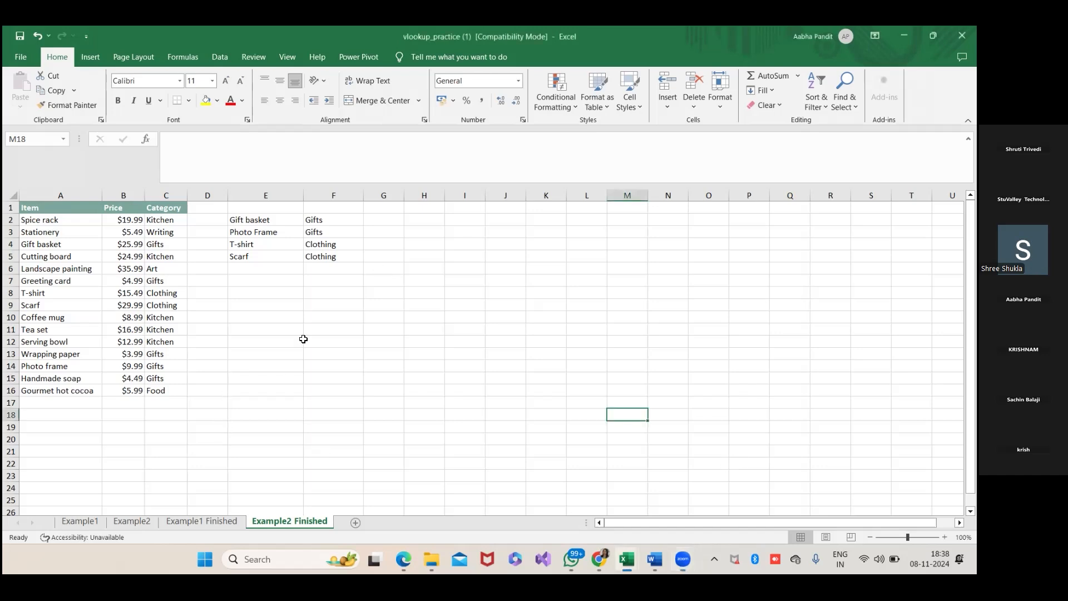
Enter the formula =NOW() in G13 and widen column G
left_click(371, 356)
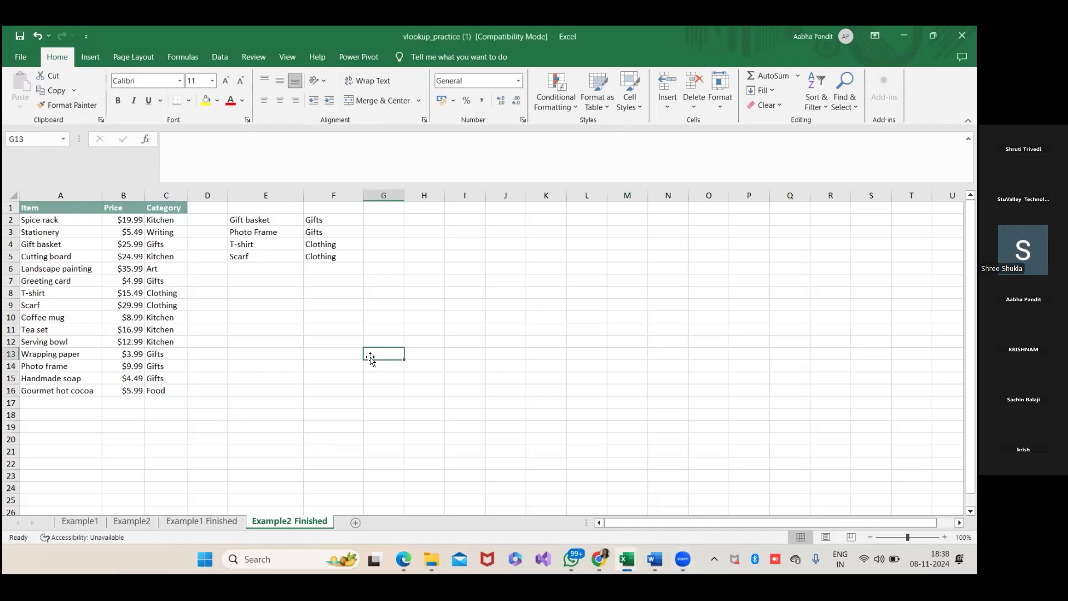
type("=now")
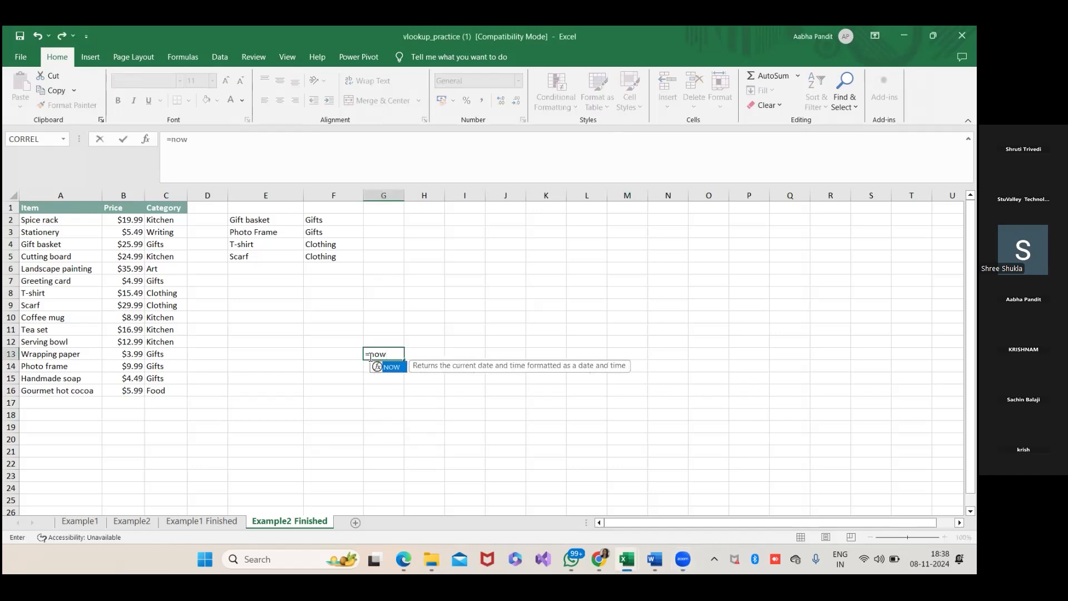
type("()")
key("Return")
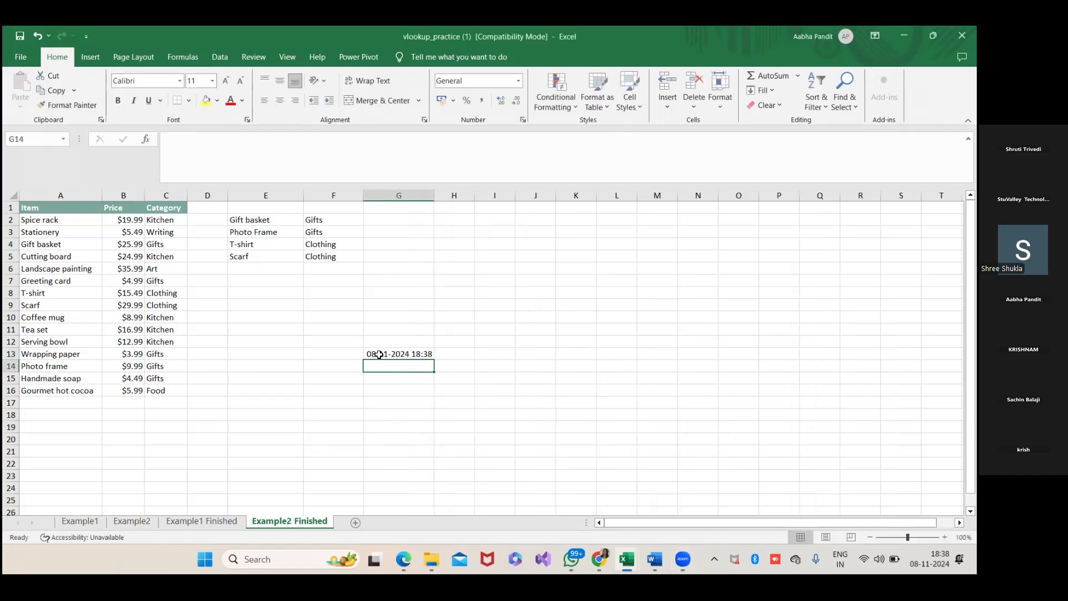
left_click_drag(434, 194, 477, 195)
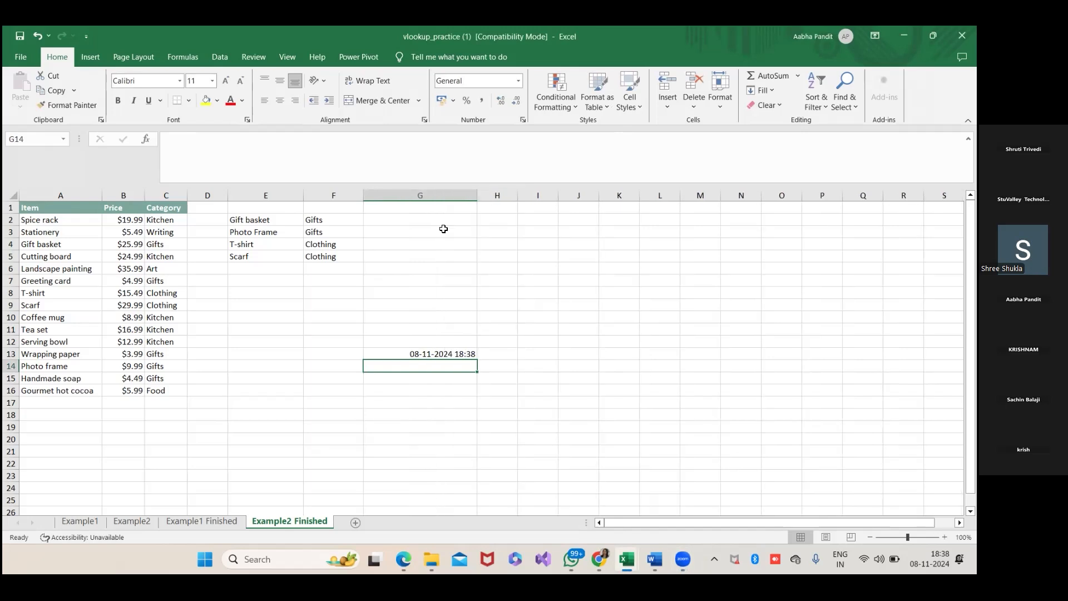
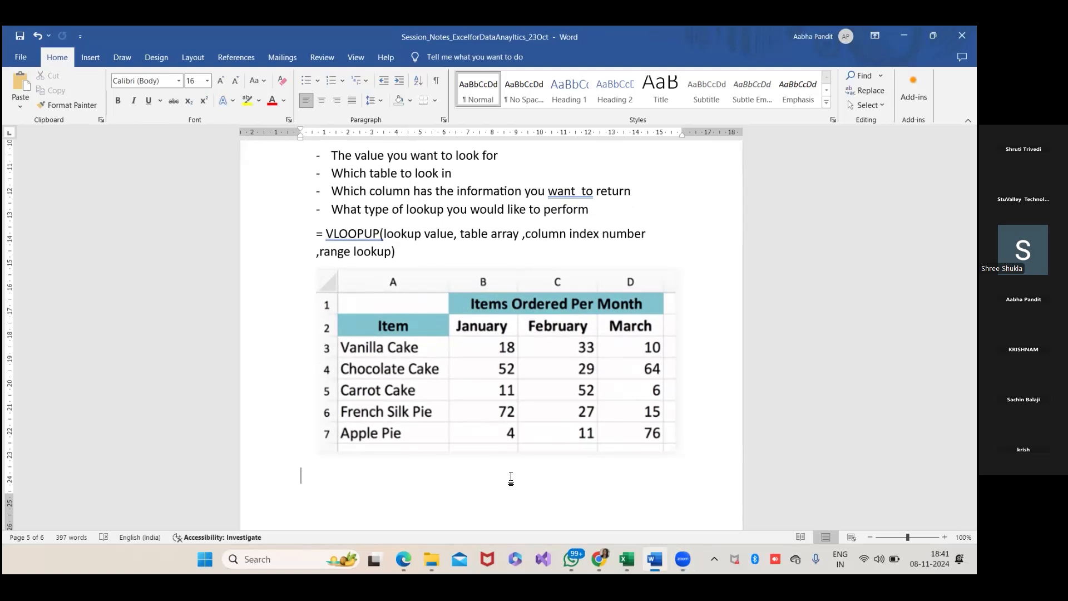
Switch from the Word session notes to the most-useful-excel-functions workbook in Excel
left_click(478, 425)
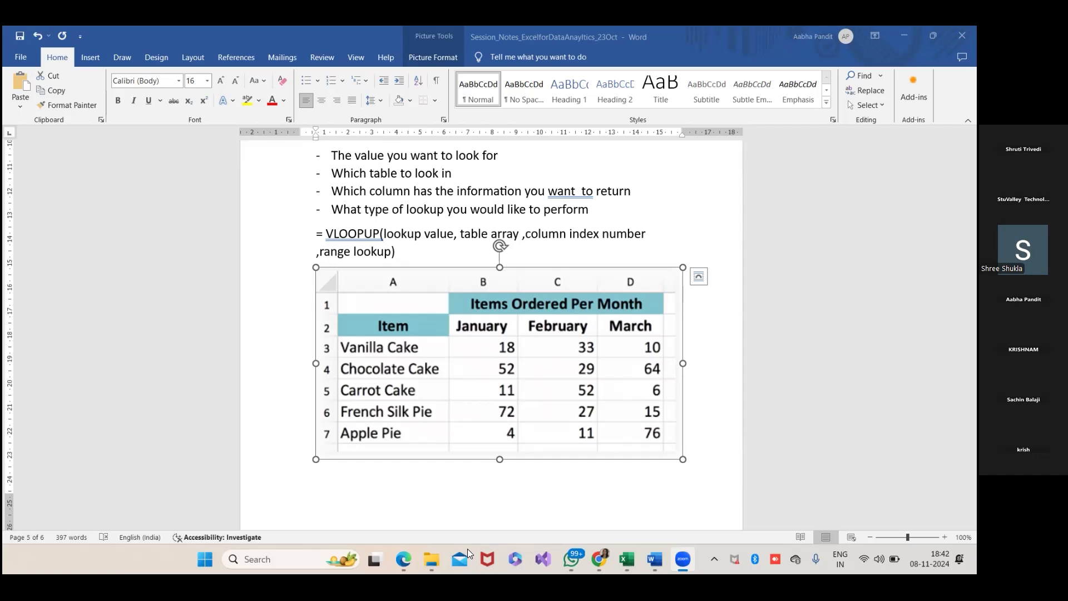
left_click(536, 453)
mouse_move(627, 559)
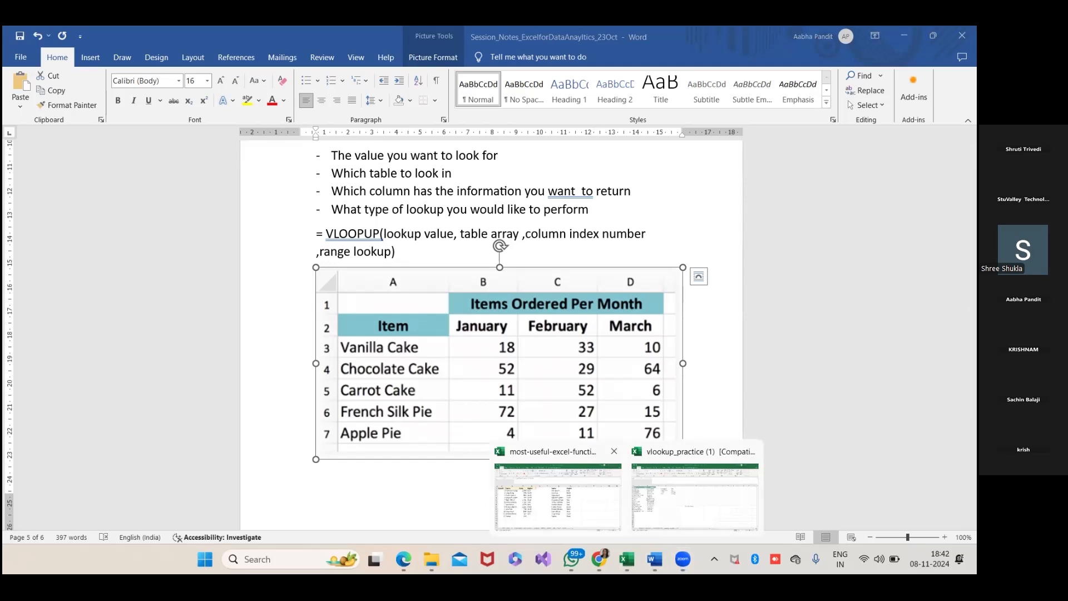
left_click(558, 490)
Clear the Region formula in D9 on the VLOOKUP sheet and undo the deletion
left_click(274, 356)
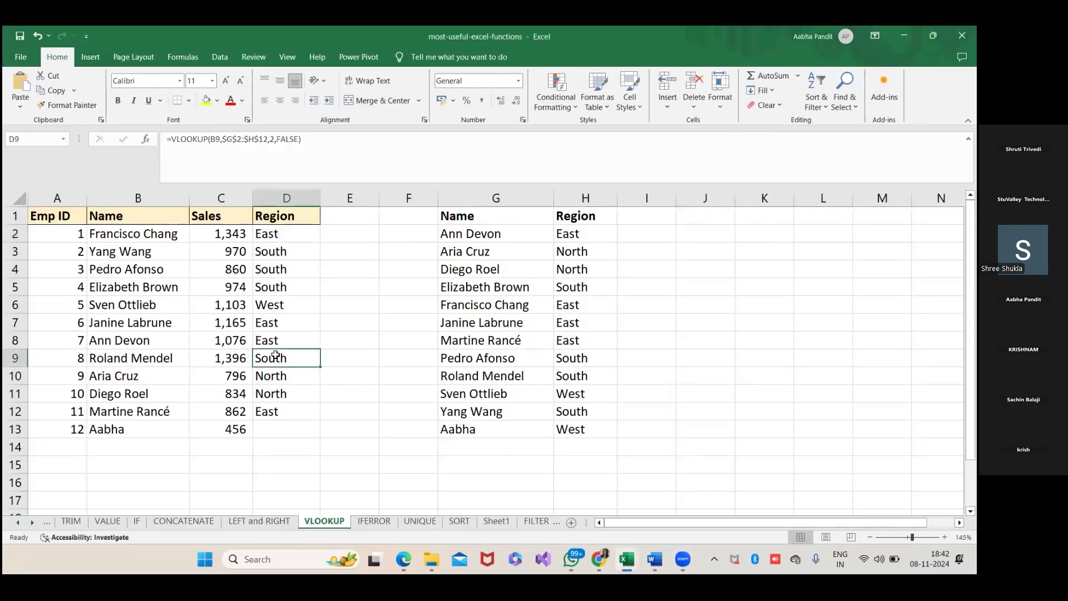
key("Delete")
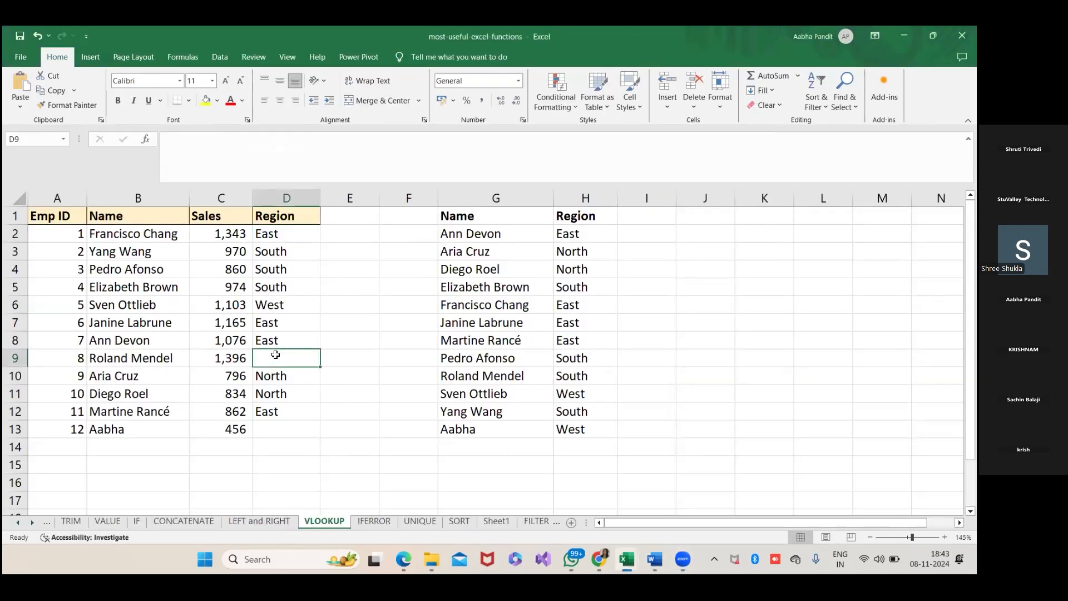
key("ctrl+z")
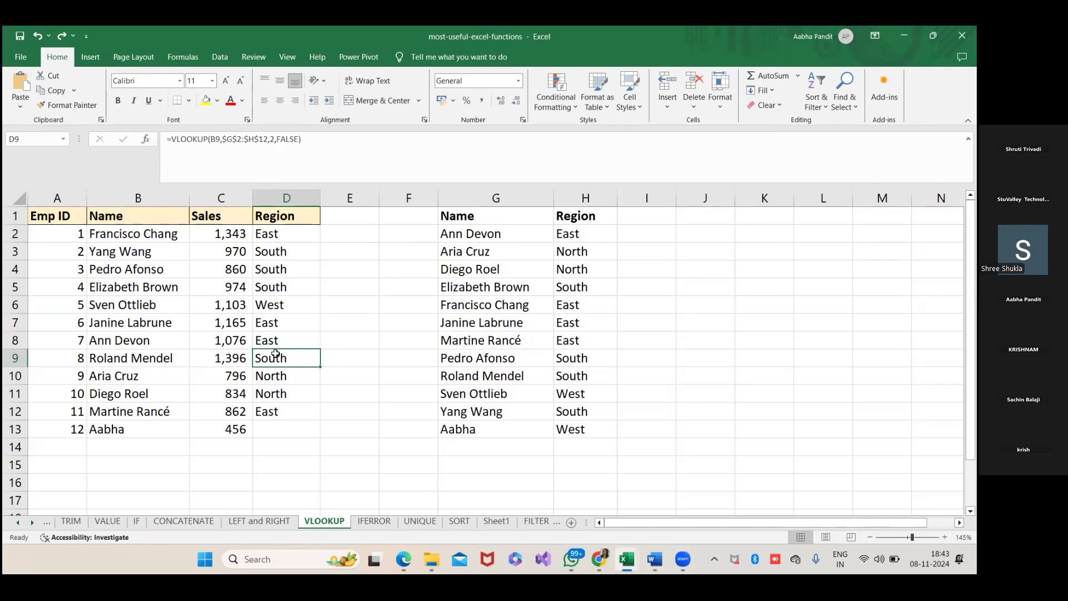
Look over Sheet1, and examine the Fullname formula in C7 and its source Lastname cell on the CONCATENATE sheet
left_click(496, 521)
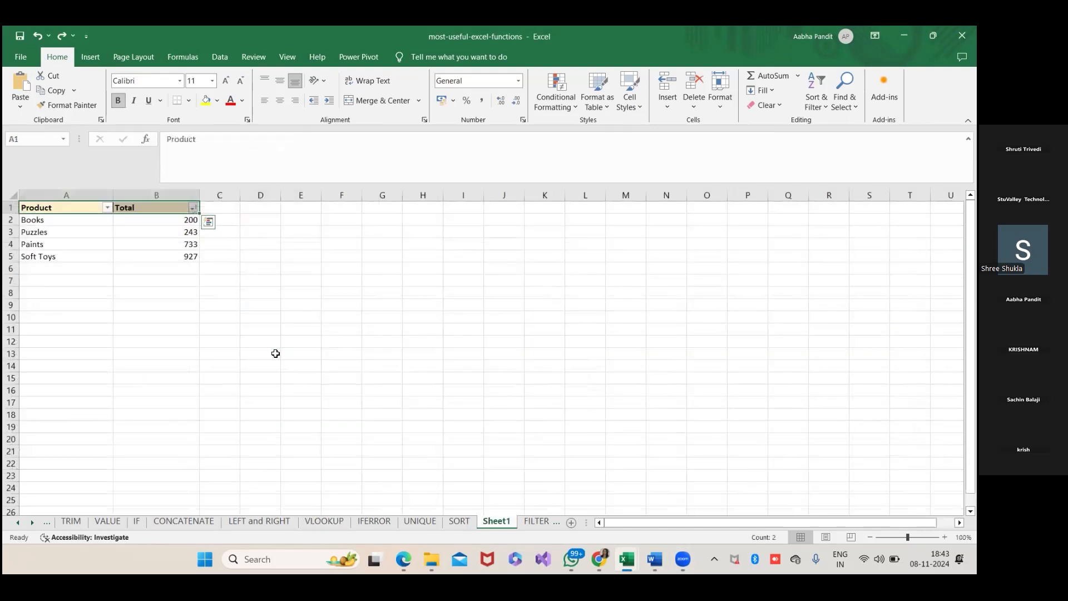
left_click(156, 301)
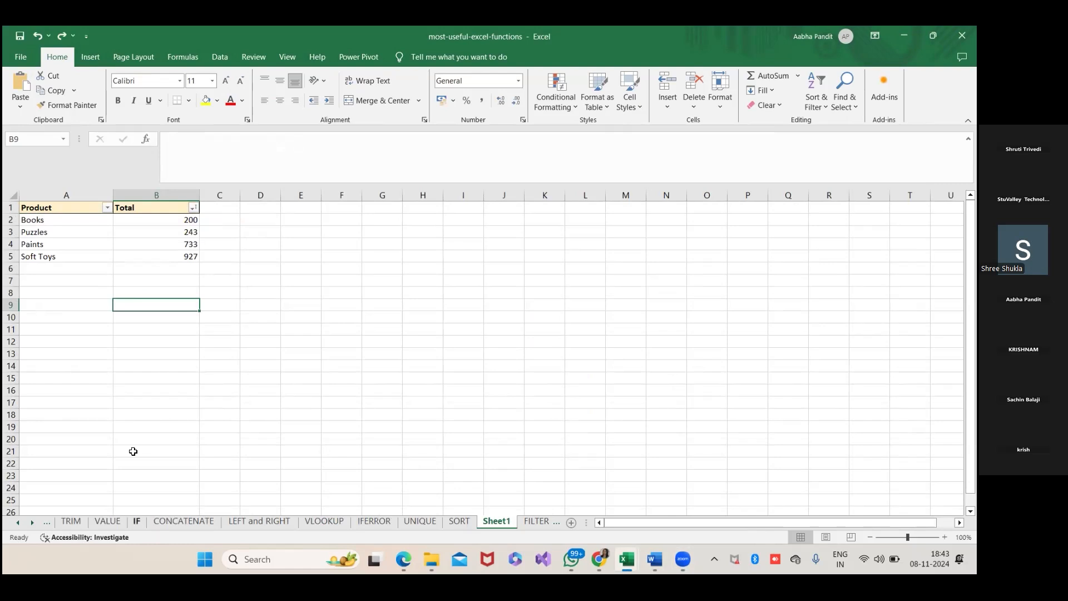
left_click(184, 521)
left_click(241, 385)
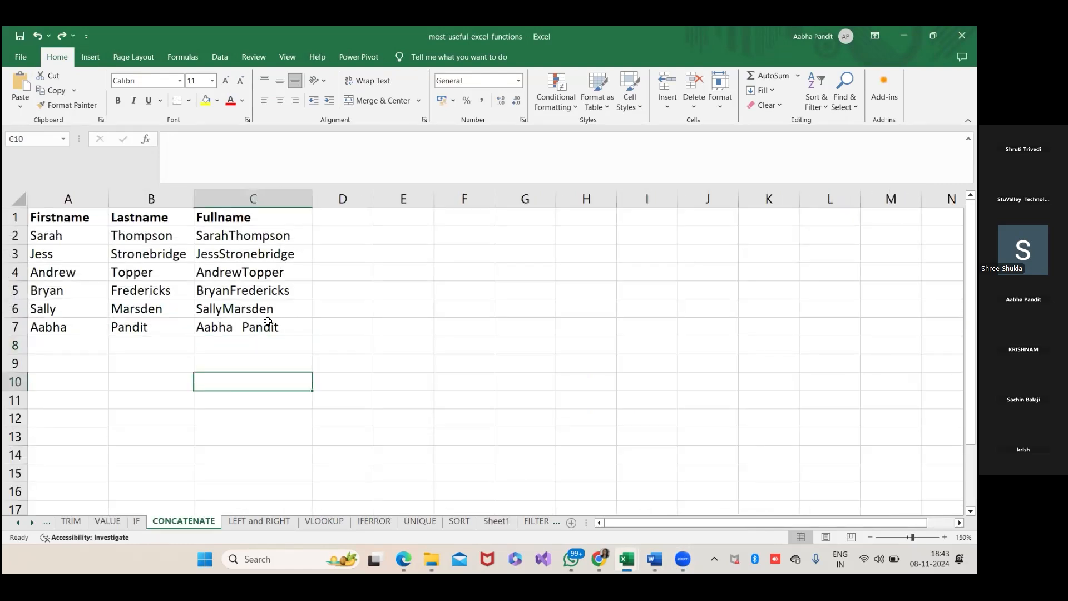
left_click(220, 326)
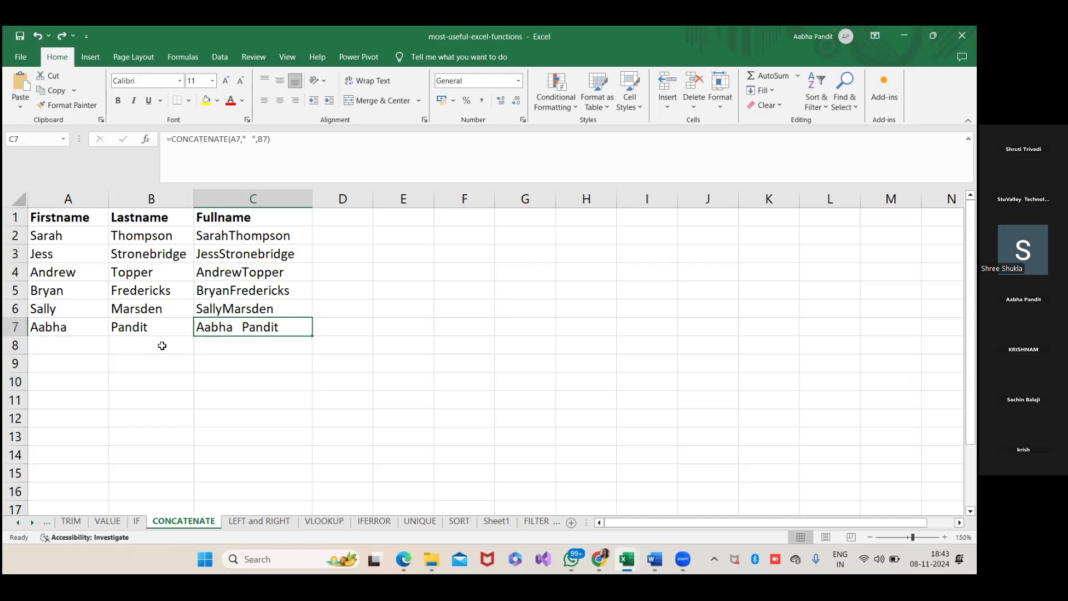
left_click(158, 324)
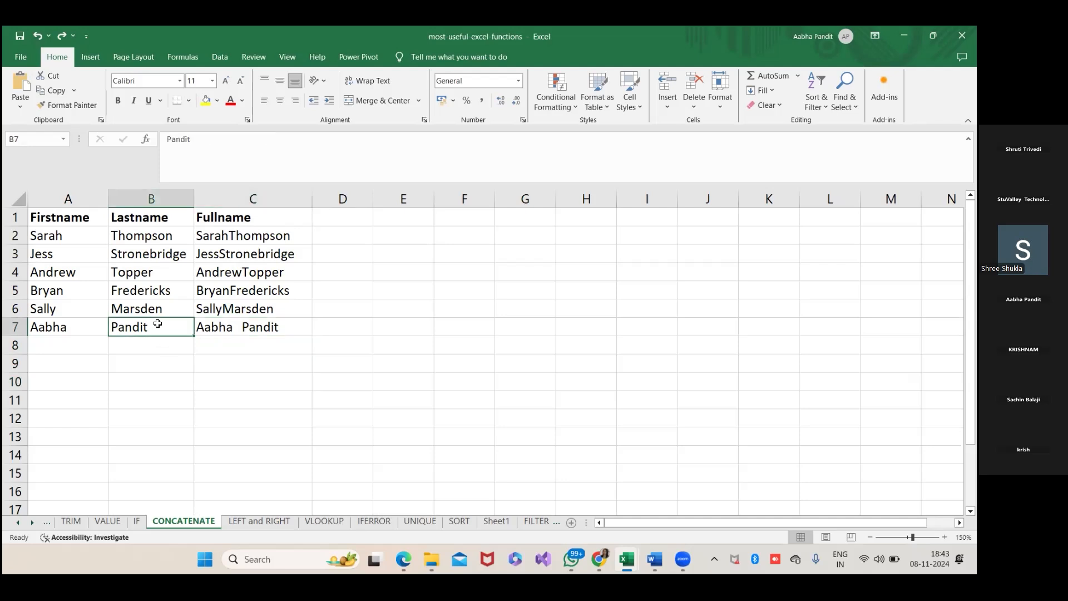
Clear the Lastname in B7 of the CONCATENATE sheet and enter only a last name in B8
key("Delete")
left_click(149, 341)
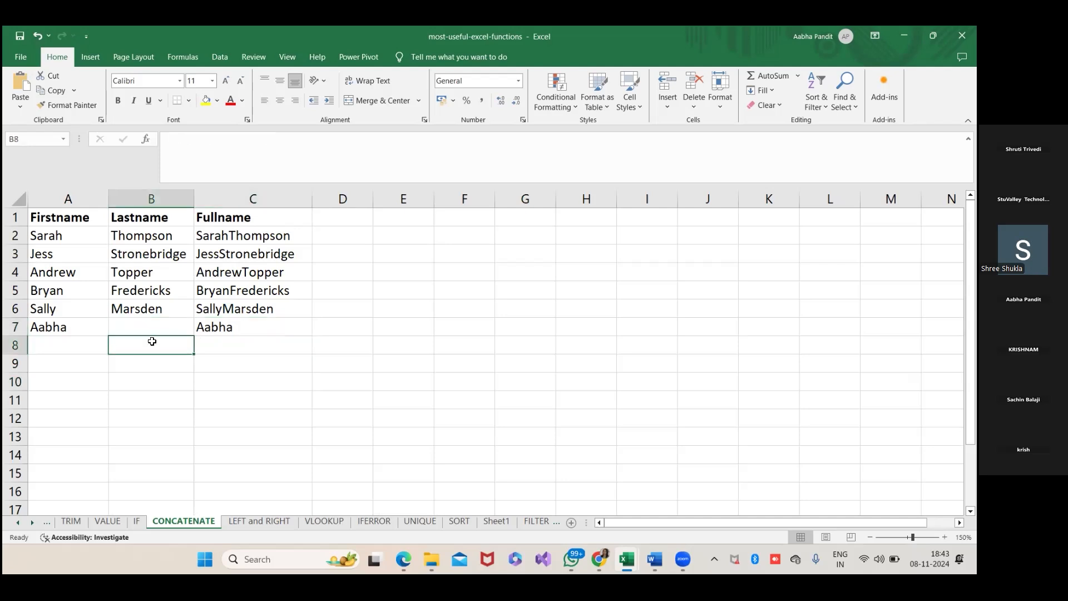
left_click(87, 344)
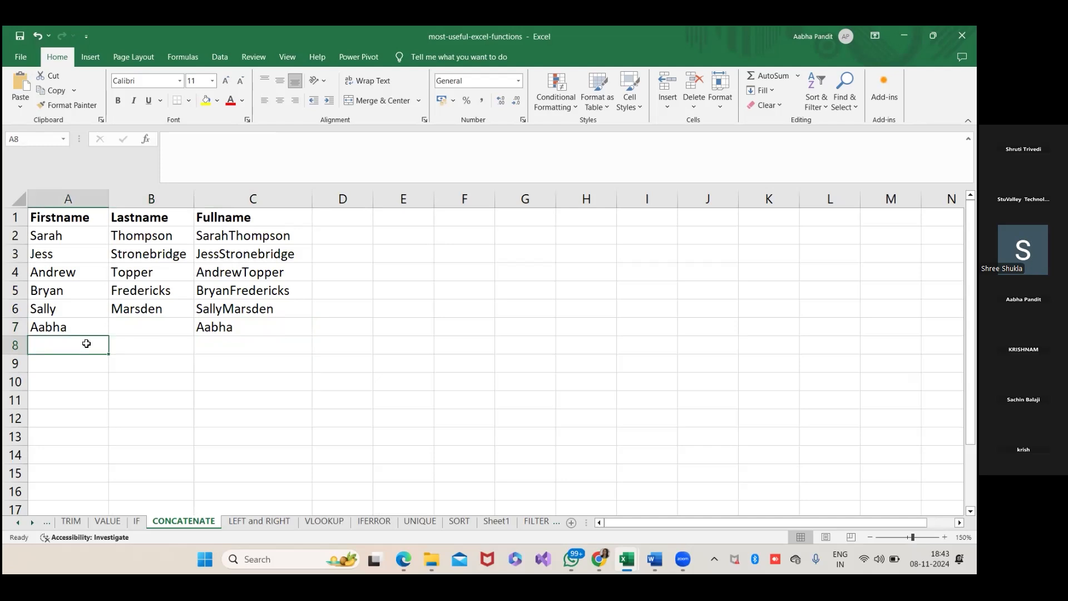
left_click(127, 343)
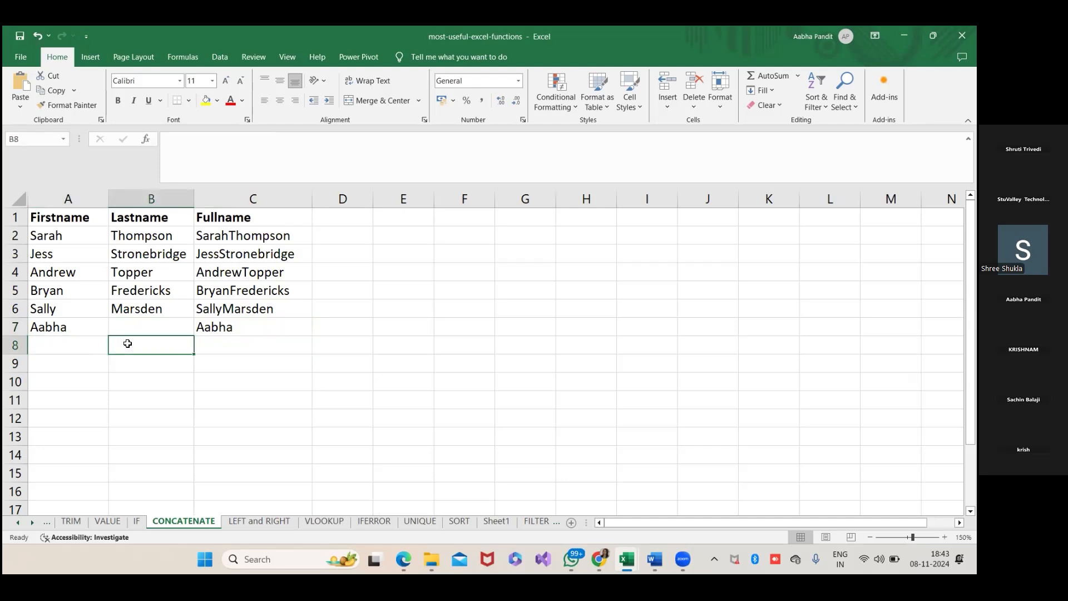
type("Ram")
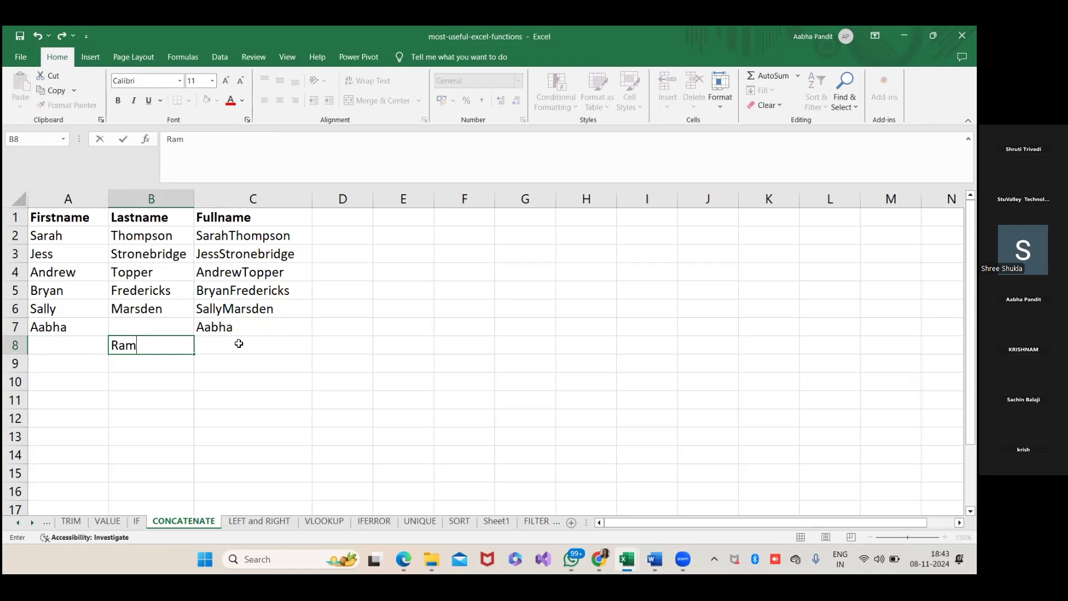
left_click(167, 370)
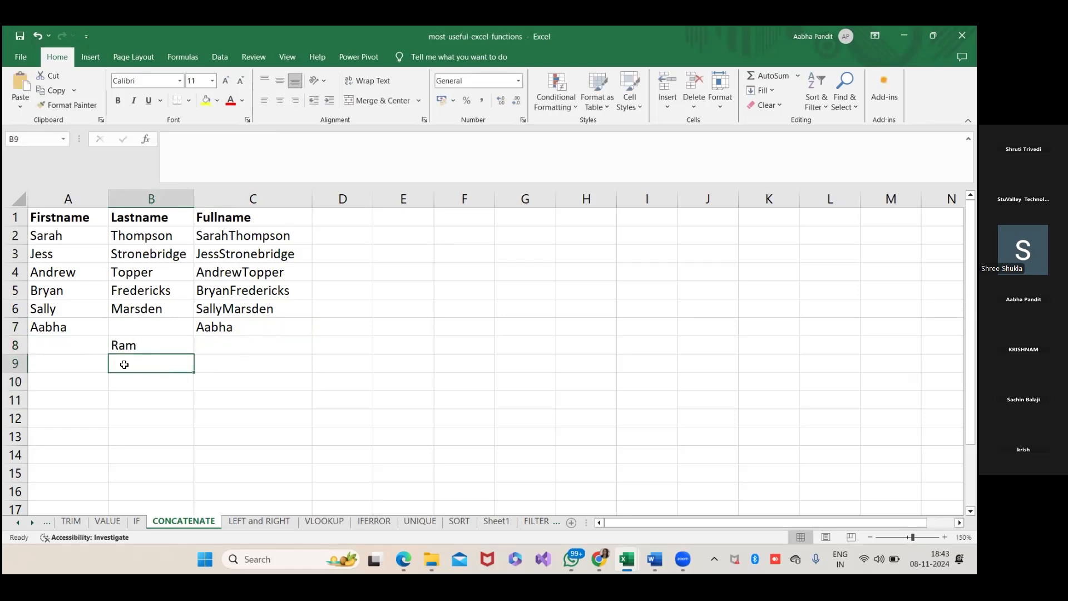
Enter only a first name in A9 and only a last name in B10
left_click(79, 361)
type("shyam")
left_click(137, 379)
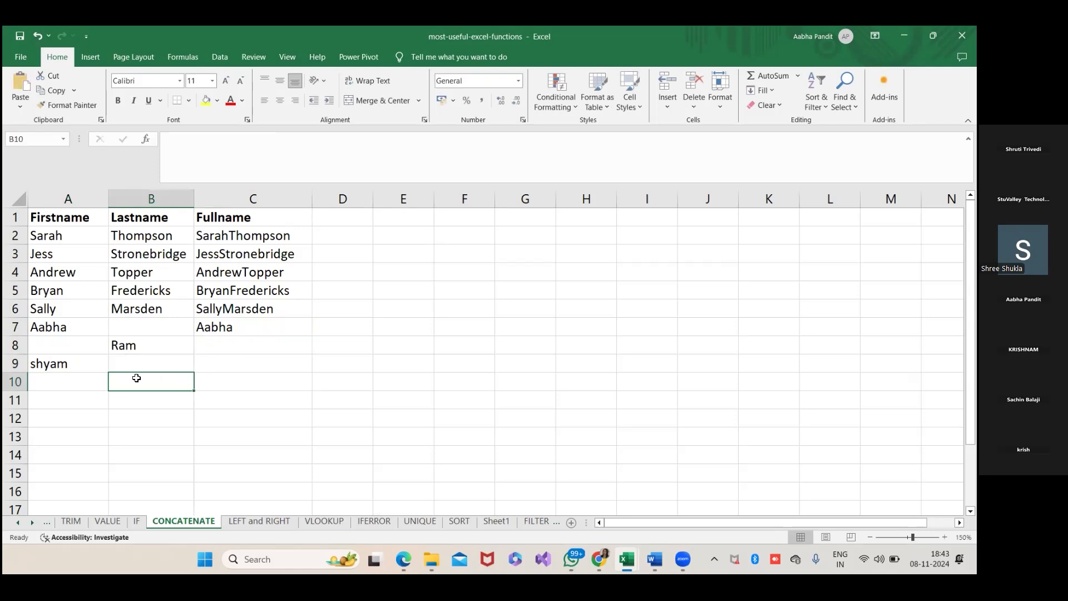
type("Karim")
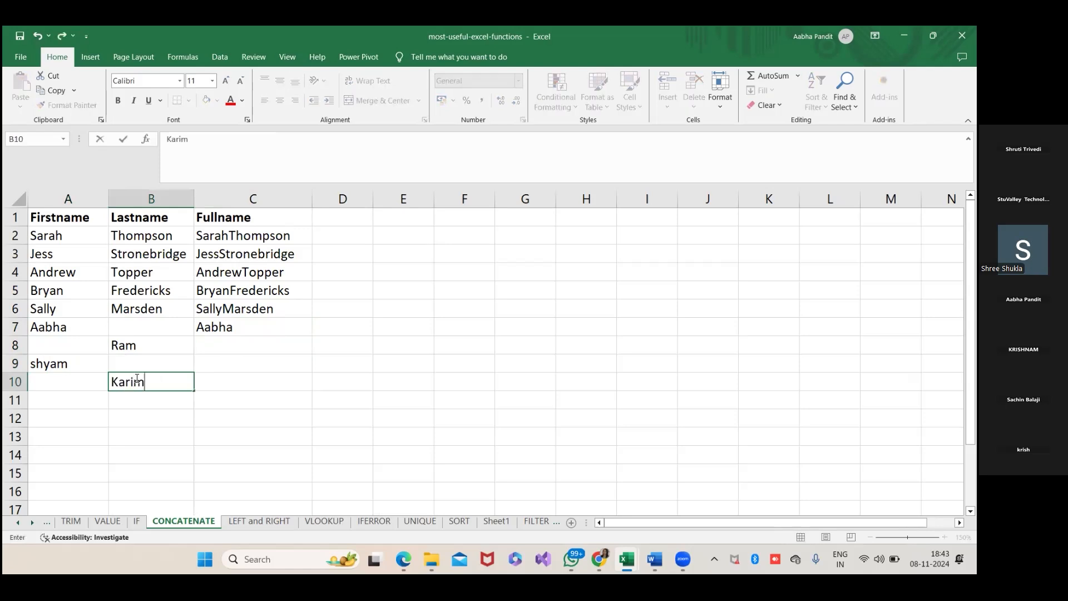
left_click(217, 374)
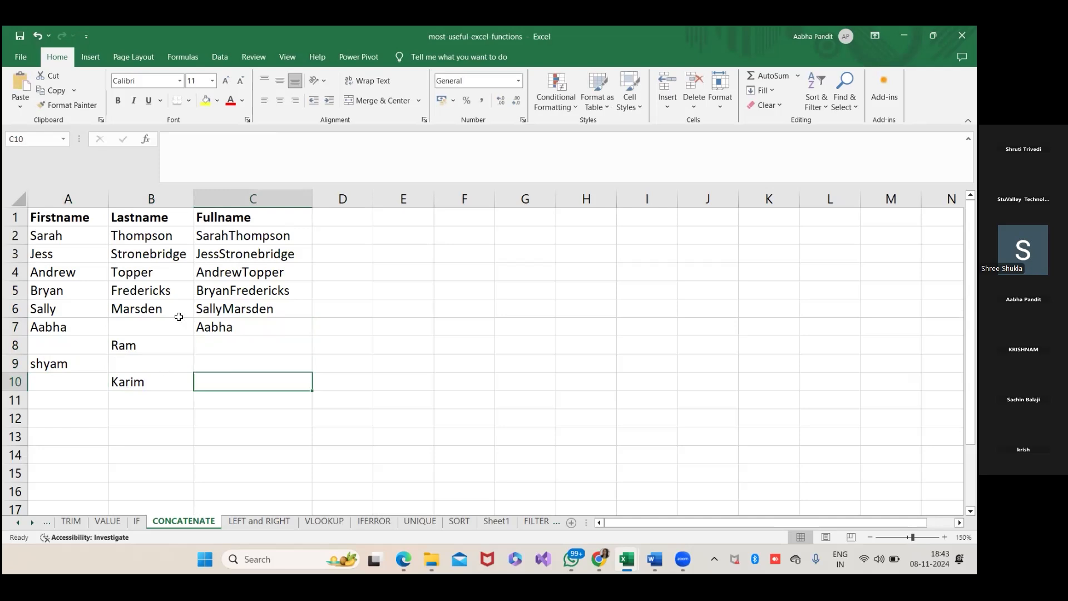
Point out the blank name cells B7, A8, B9 and A10, and widen the Lastname column
left_click(120, 320)
left_click(56, 344)
left_click(163, 357)
left_click(75, 377)
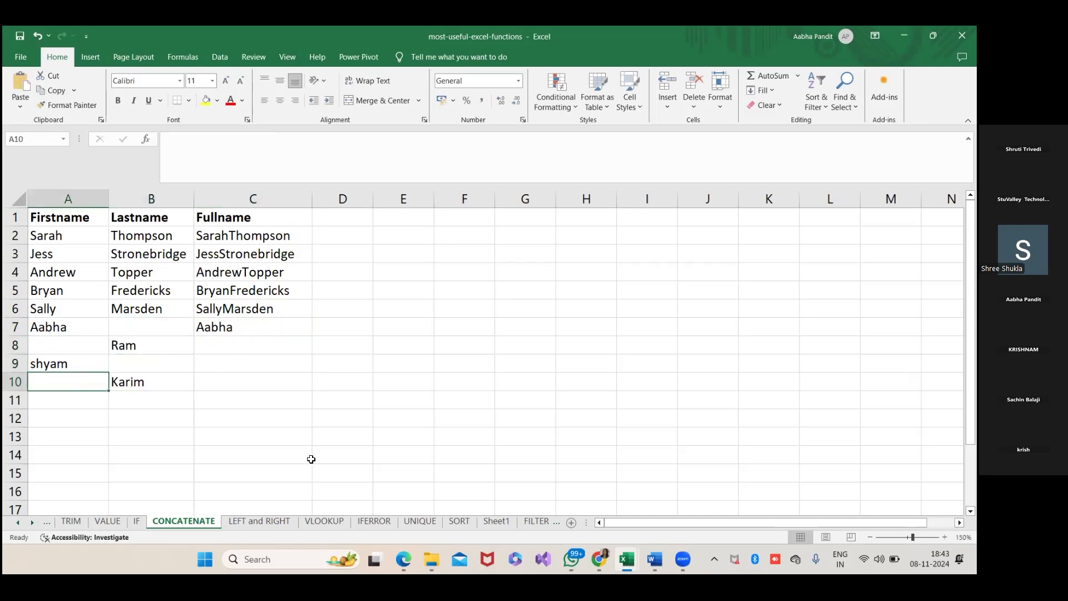
left_click_drag(194, 199, 258, 204)
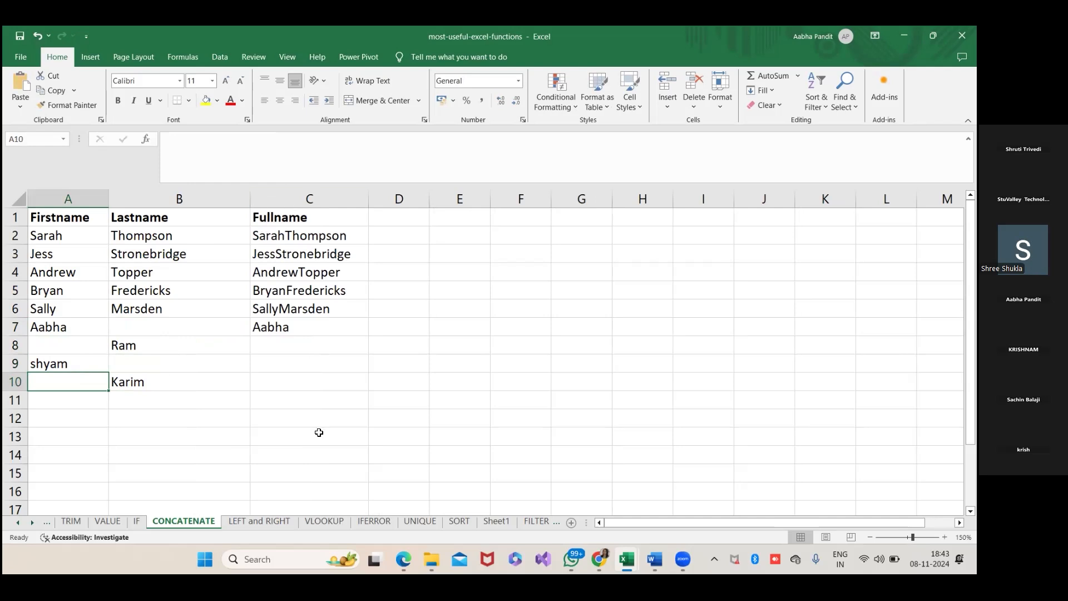
Examine the Fullname formula in C3 and the blank name cells B7, A8 and B9
left_click(303, 251)
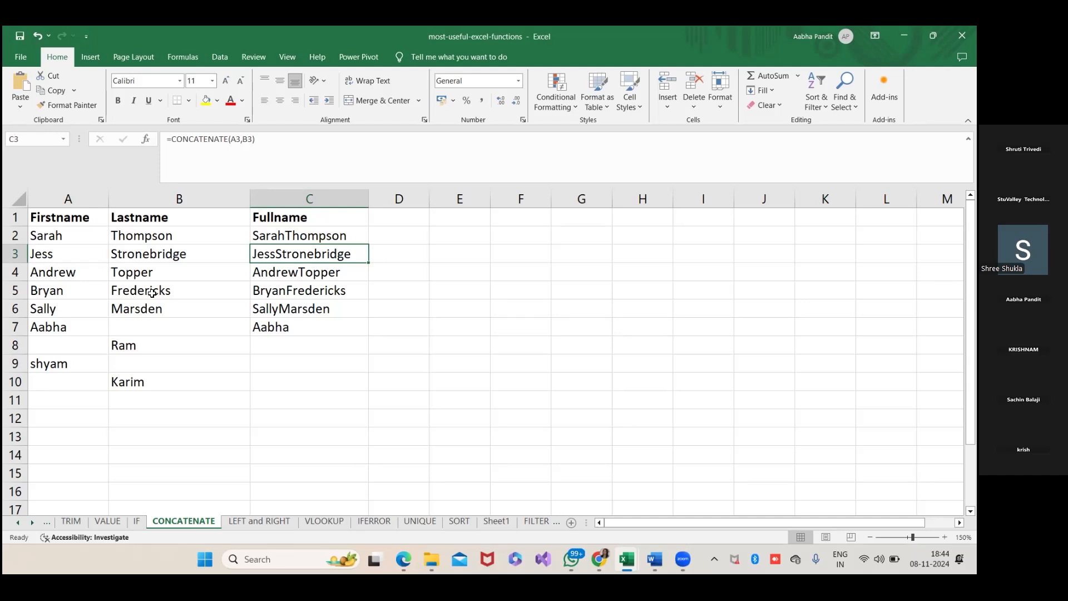
left_click(136, 329)
left_click(79, 349)
left_click(134, 368)
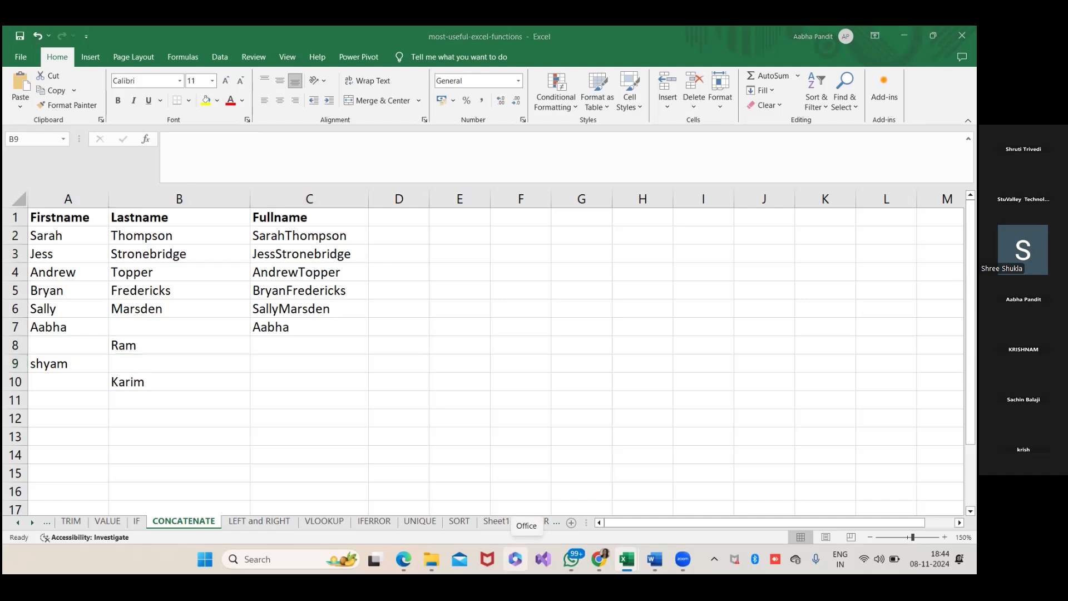
Switch to the Word session notes and add the line "Dealing with Missing Data" below the Items Ordered Per Month picture
key("alt+Tab")
key("alt+Tab")
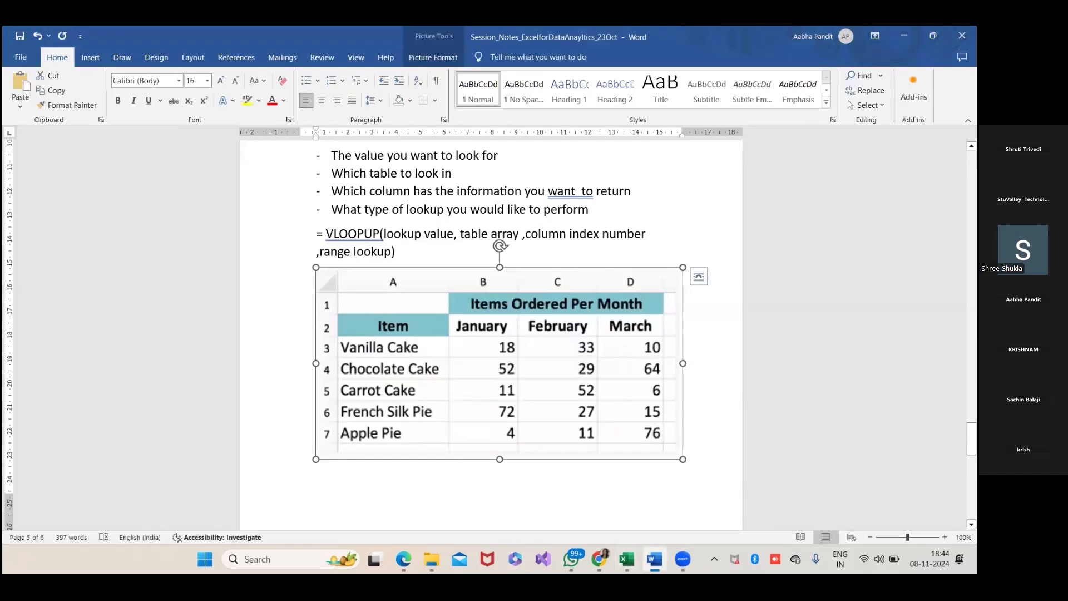
left_click(704, 466)
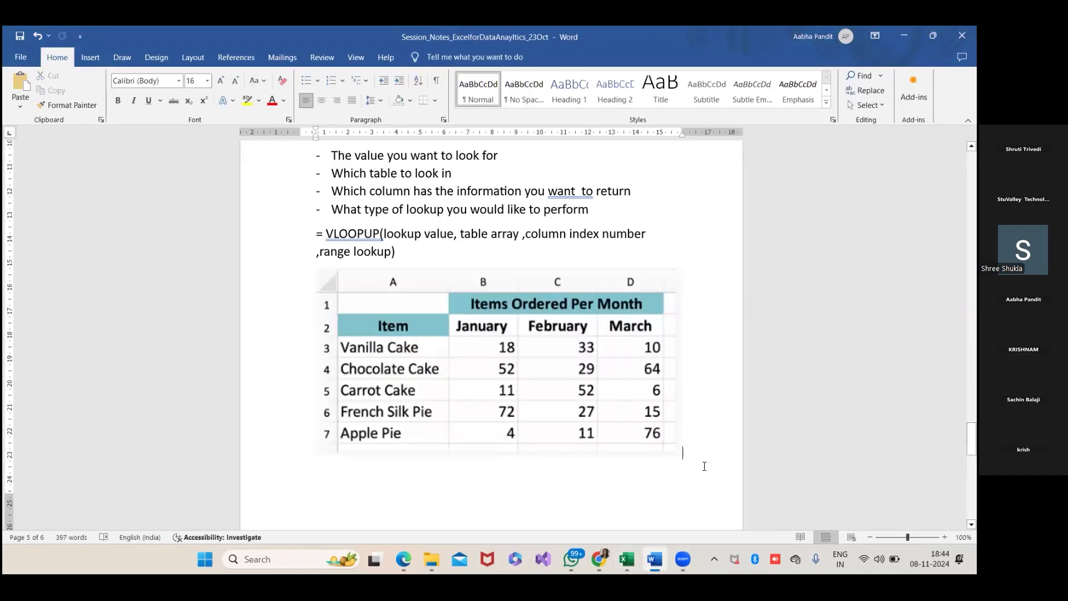
type("Dealing ")
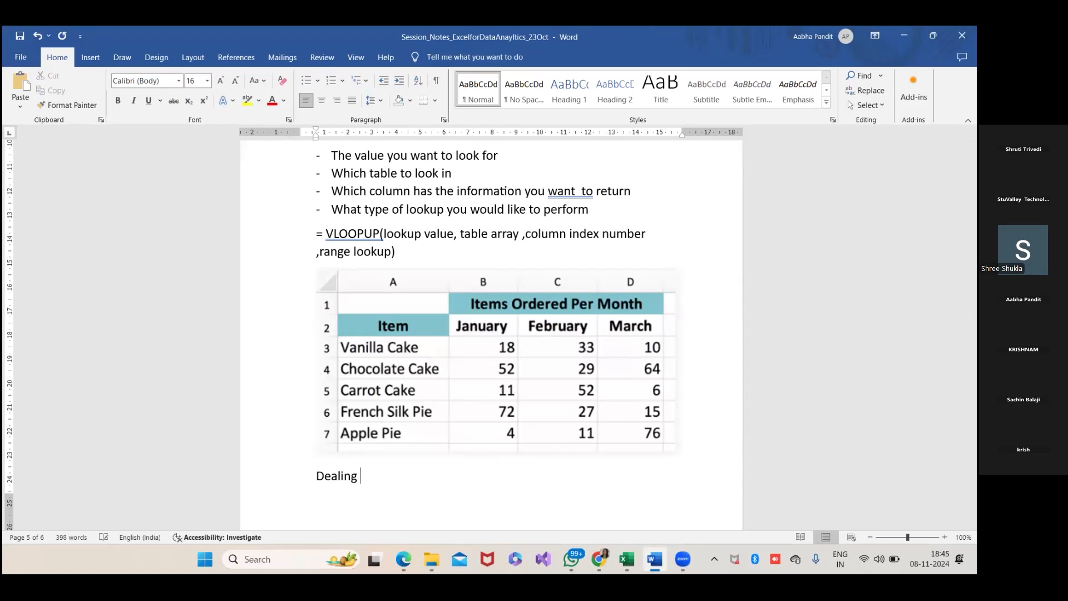
type("w")
type("Missing Data")
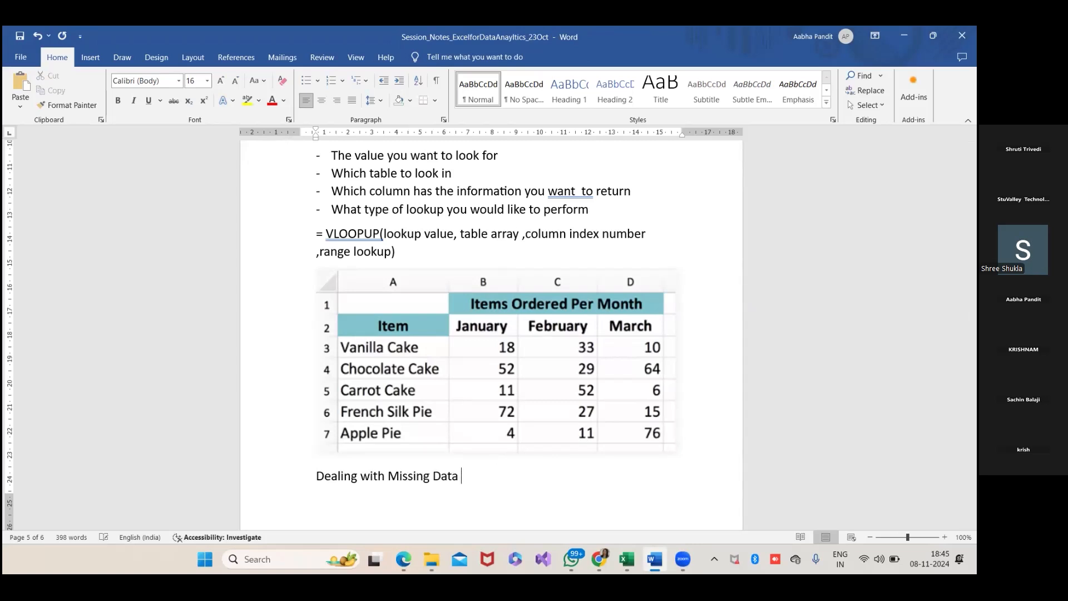
key("Return")
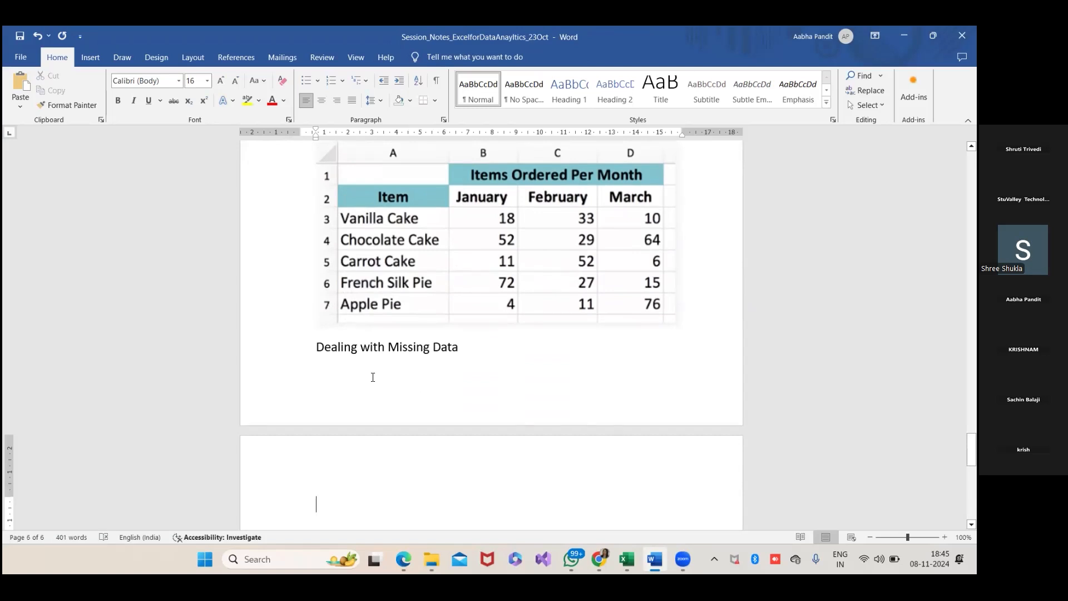
Push the "Dealing with Missing Data" line onto the next page
left_click(316, 347)
key("Return")
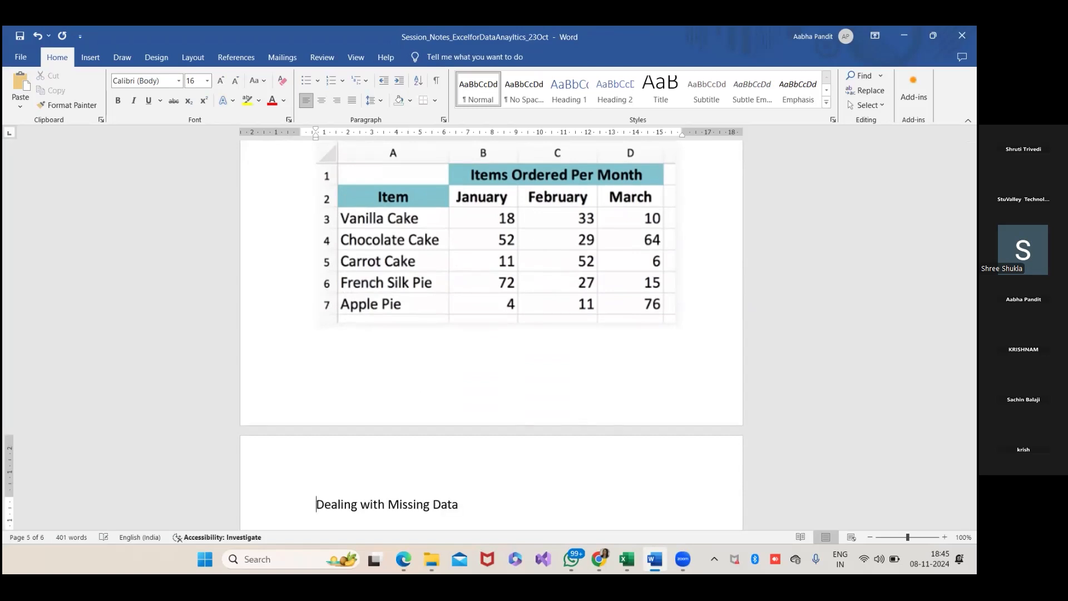
scroll(316, 348, "down", 2)
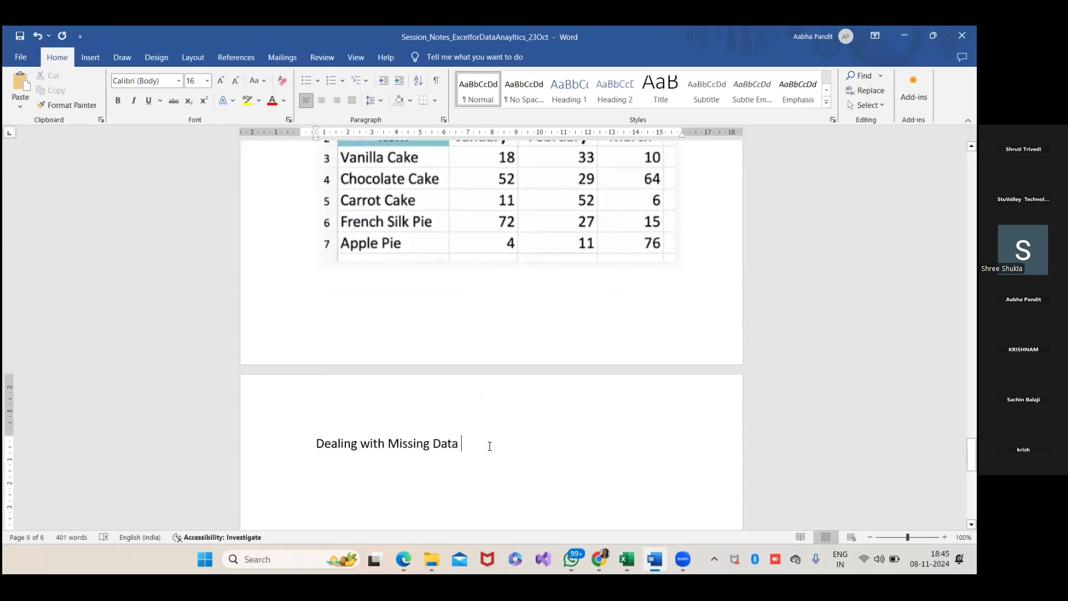
Start a paragraph under the "Dealing with Missing Data" line with "Handling missing data in excel"
key("Return")
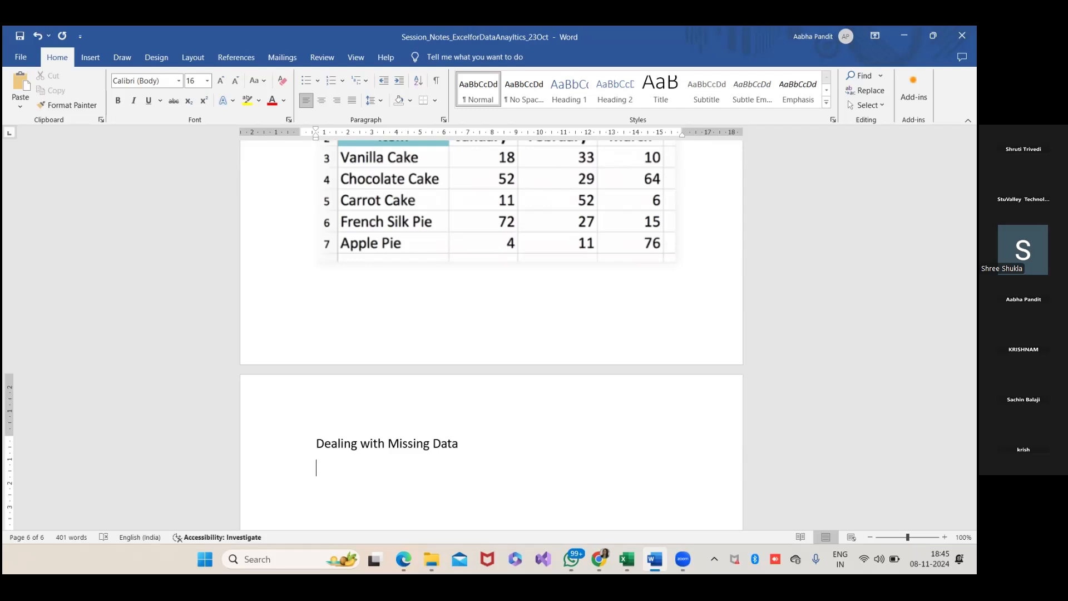
type("Handling wi")
key("BackSpace")
key("BackSpace")
type("missing")
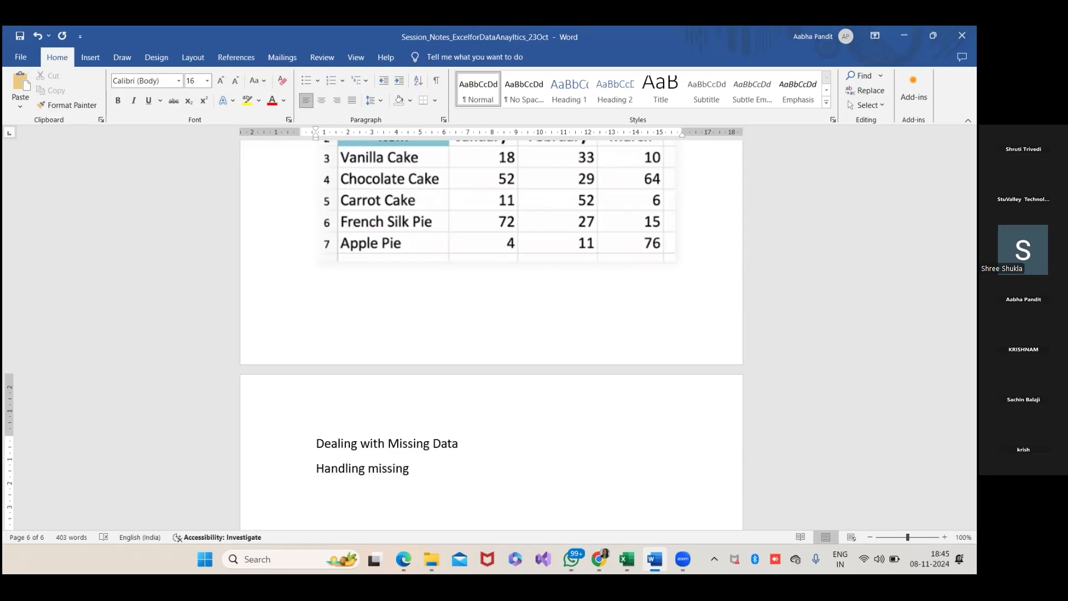
type(" data in excel  data")
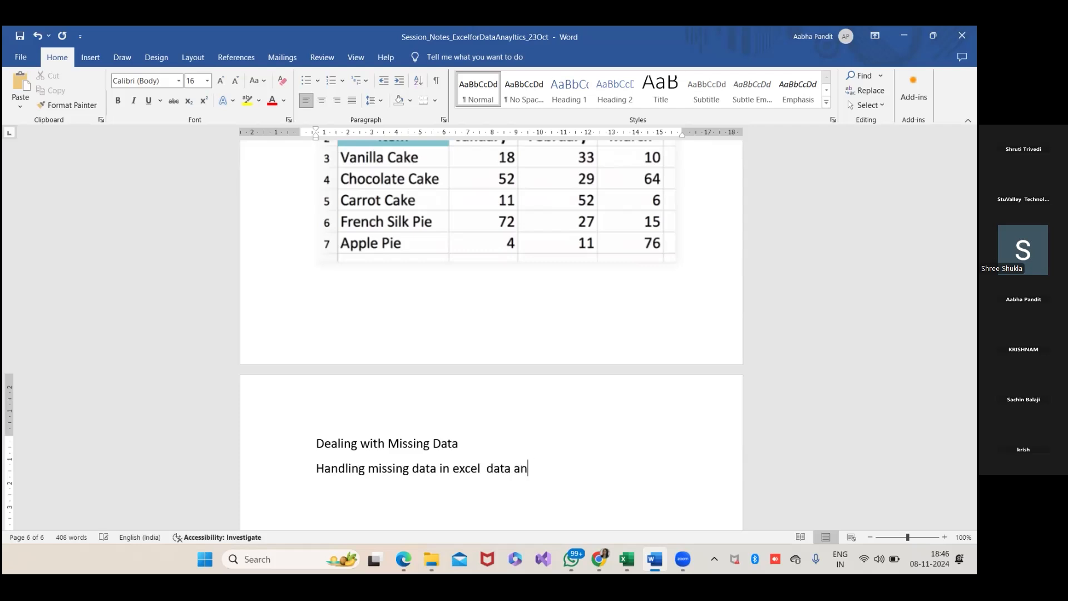
key("BackSpace")
key("BackSpace")
key("BackSpace")
key("BackSpace")
key("BackSpace")
Continue the paragraph with "can make your analysis more accurate .some techniques to manage missing data includes :"
type("can make your analy")
key("BackSpace")
key("BackSpace")
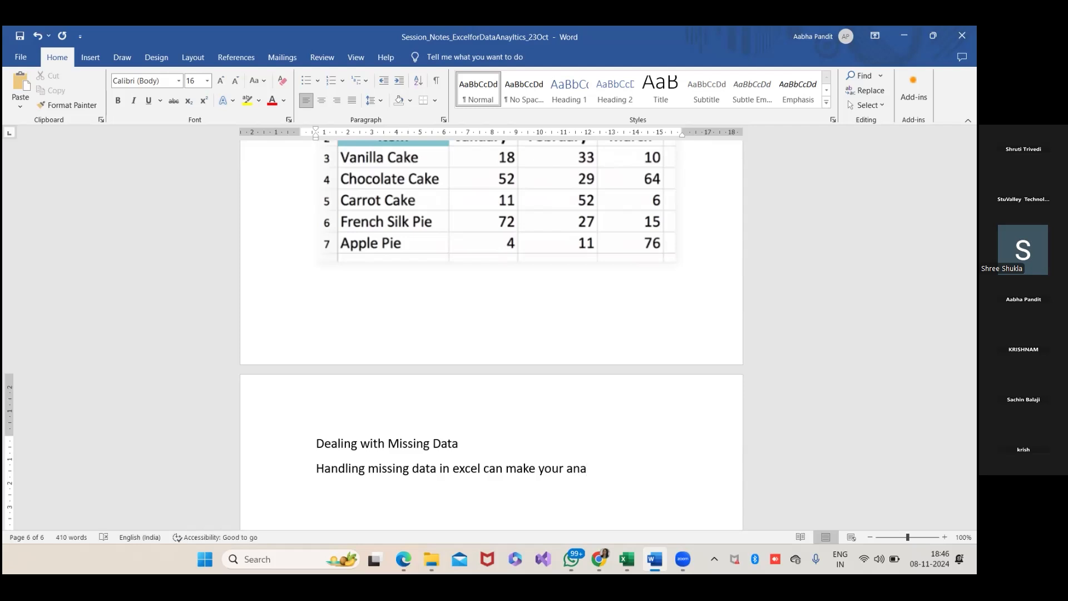
type("lysis more accurate .s")
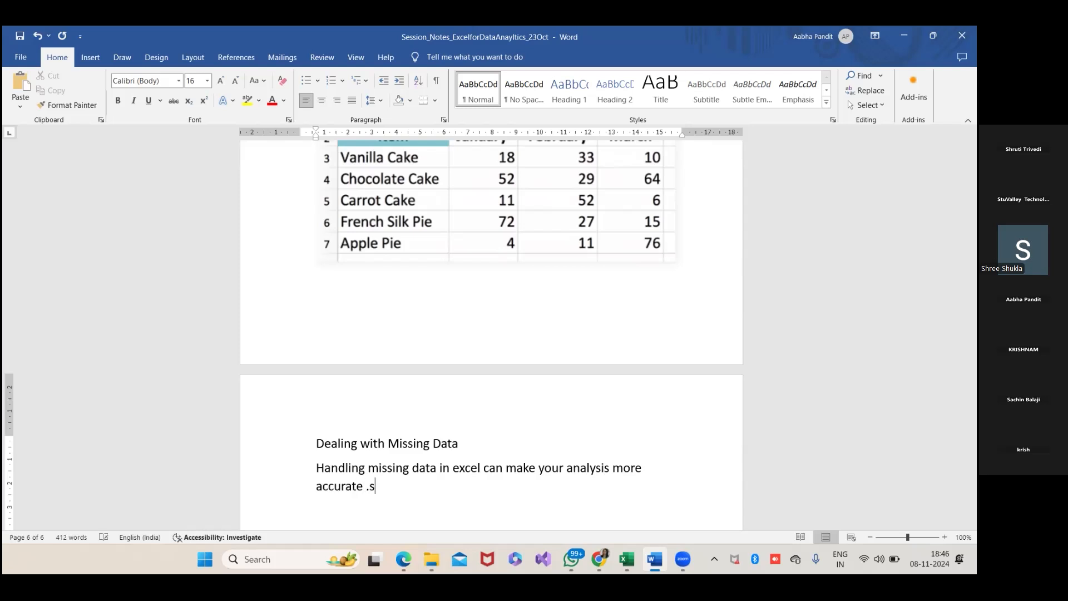
type("ome techniques to")
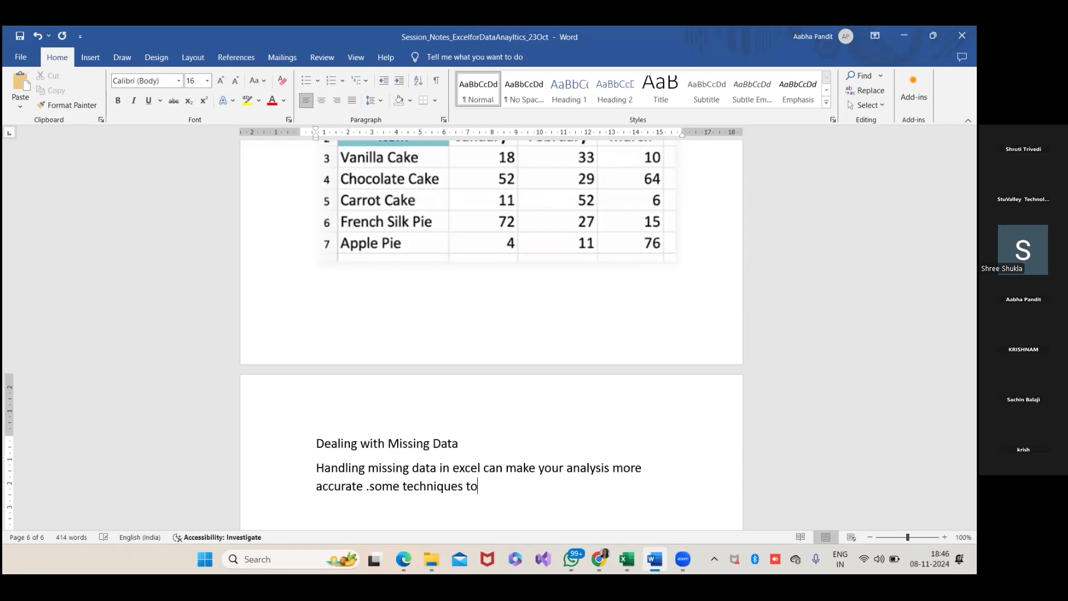
type(" manage missing data")
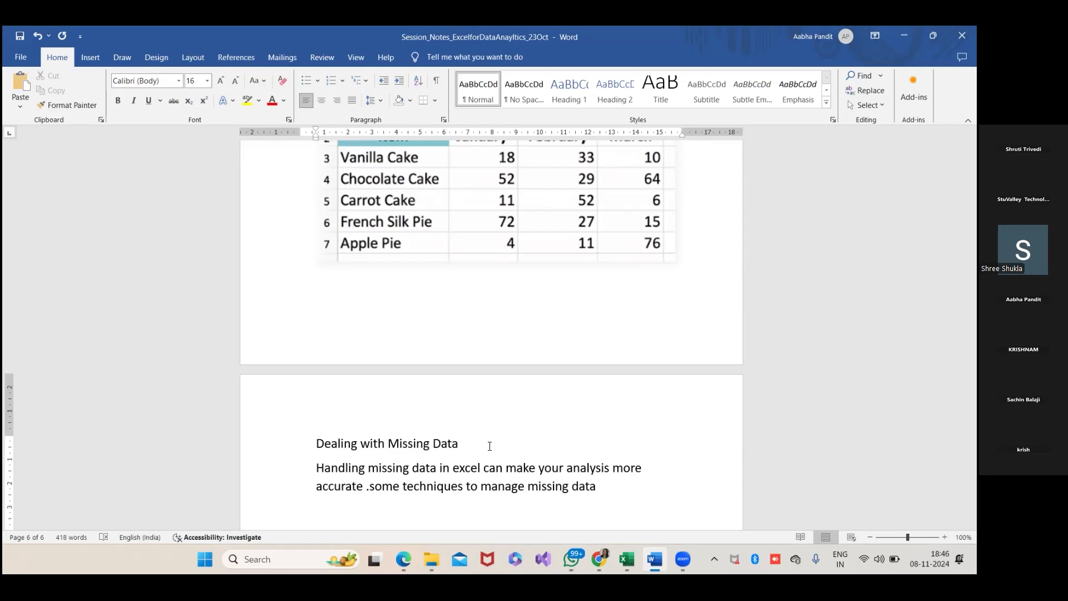
type(" includes :")
Begin a dashed list under the paragraph with "Using the COUNTBLANK" as the start of its first item
key("Return")
type("- ")
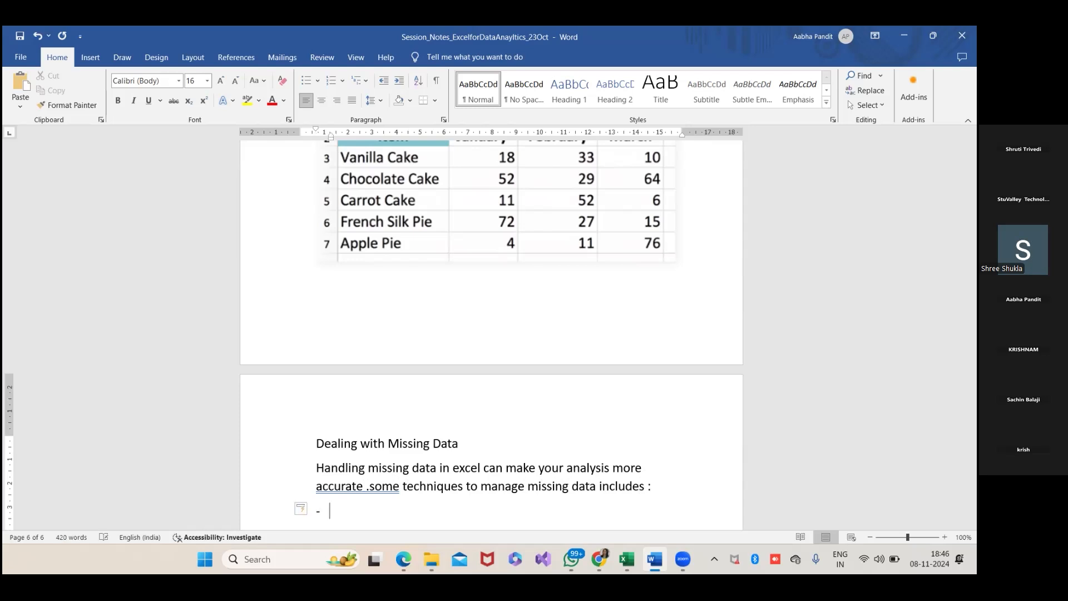
type("using co")
key("BackSpace")
key("BackSpace")
type("the CU")
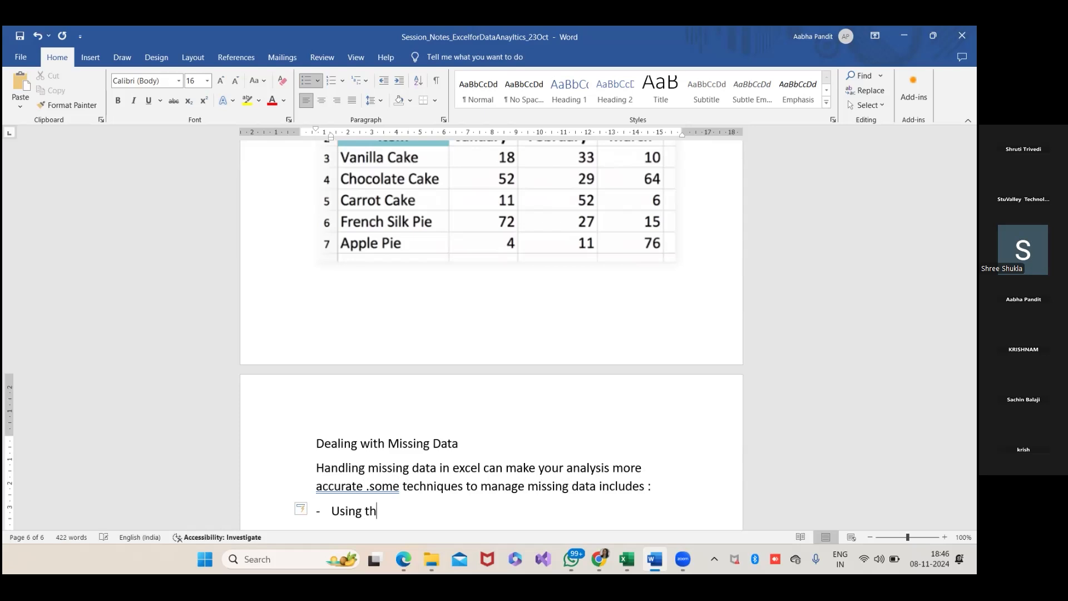
key("BackSpace")
key("BackSpace")
type("COUNTBLANJ")
key("BackSpace")
type("K")
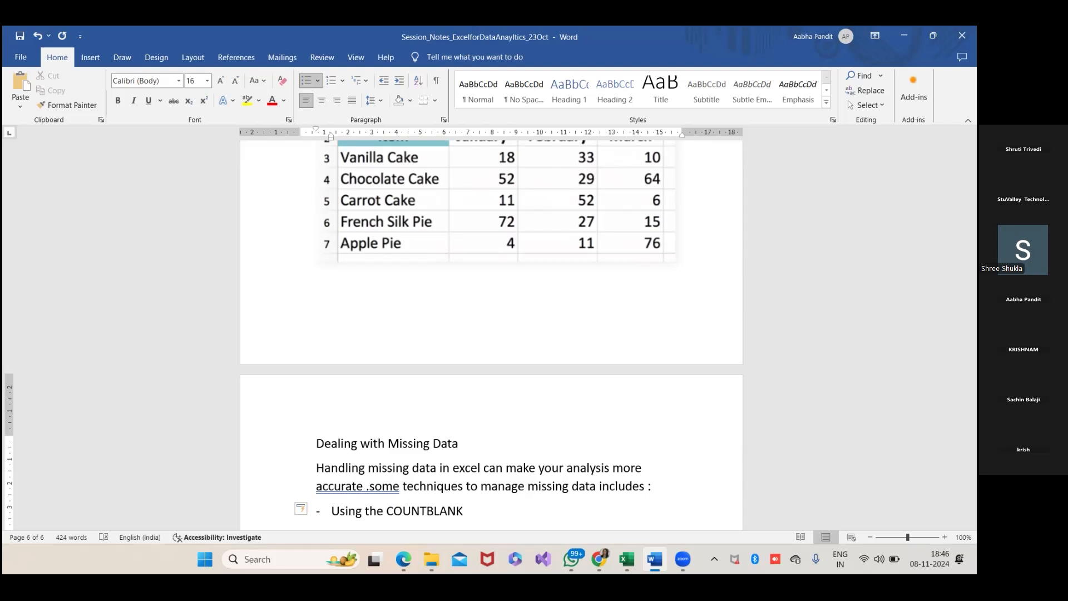
Complete the COUNTBLANK list item with "function to count the mumber of empty cells in range"
type(" function to count")
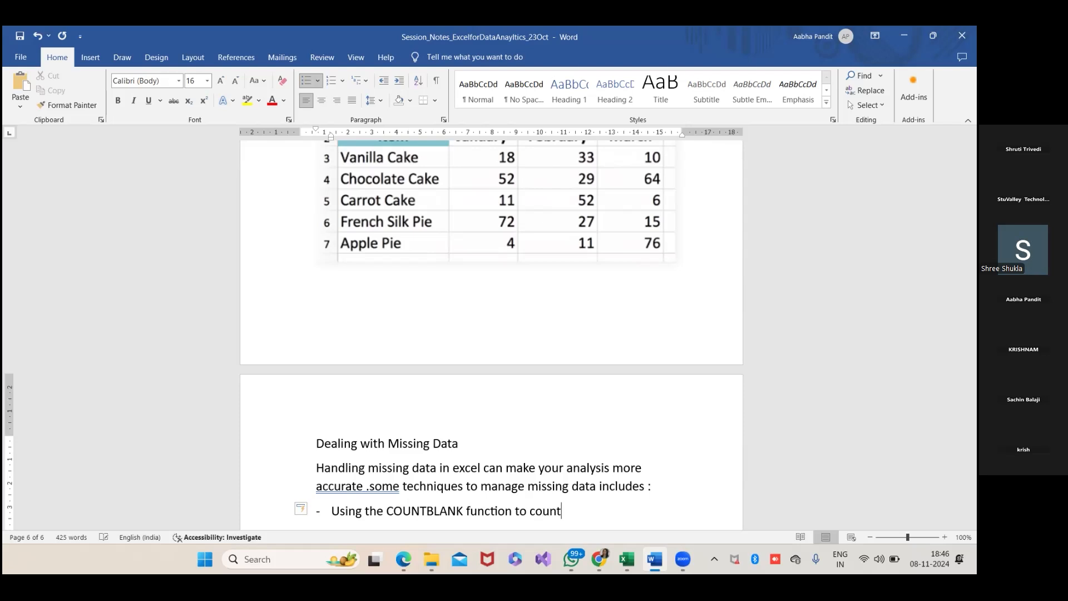
type(" the mumber")
type(" of e")
type("pyt")
key("BackSpace")
key("BackSpace")
key("BackSpace")
type("mpt")
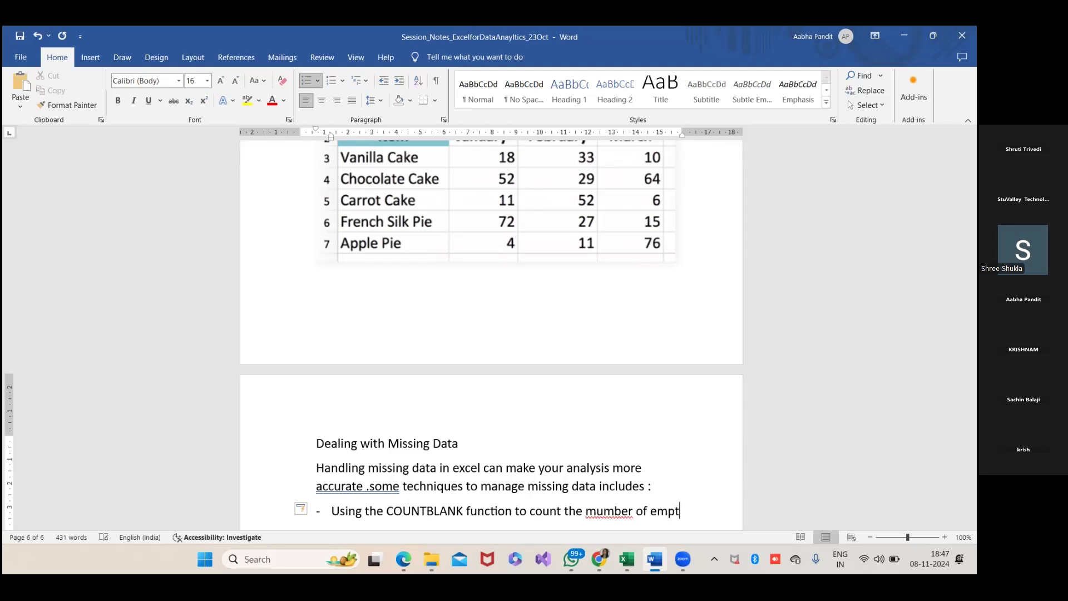
type("y cells in range")
Add the list item "Filtering out missing values before perfomring calculations"
key("Return")
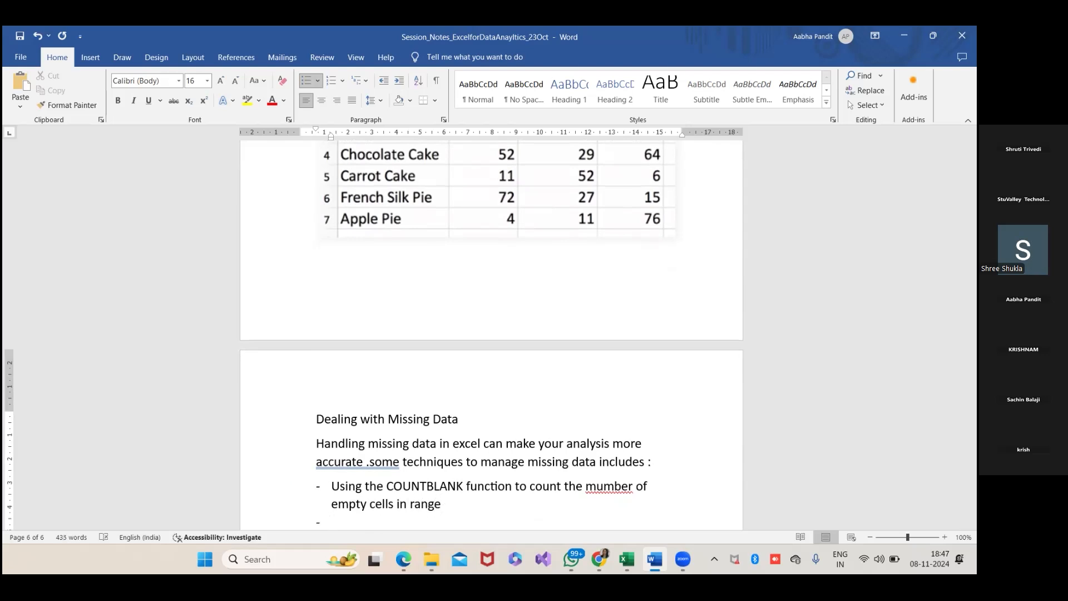
type("Filtering out missing values before perfomring ")
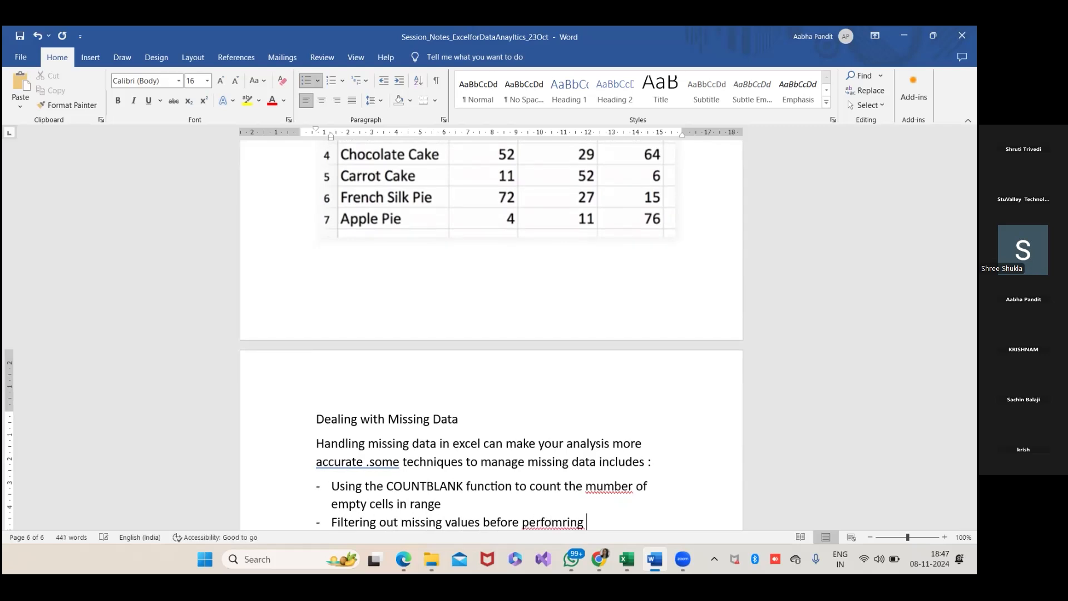
type("calculations")
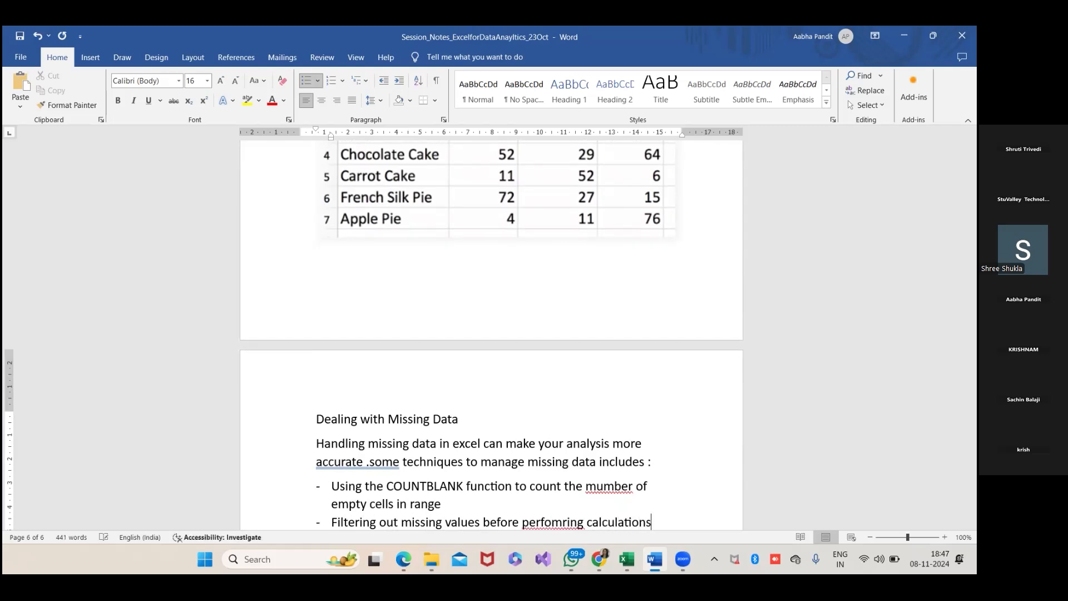
Add the list item "Replacing missing values with specific number or calculated value based on other data ."
key("Return")
type("R")
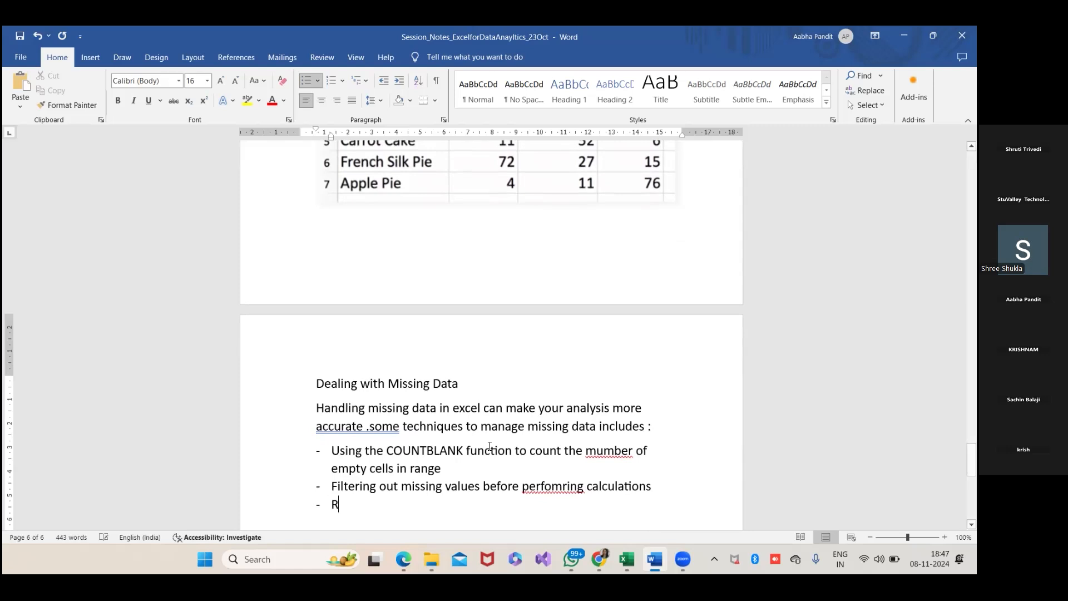
type("eplacing m")
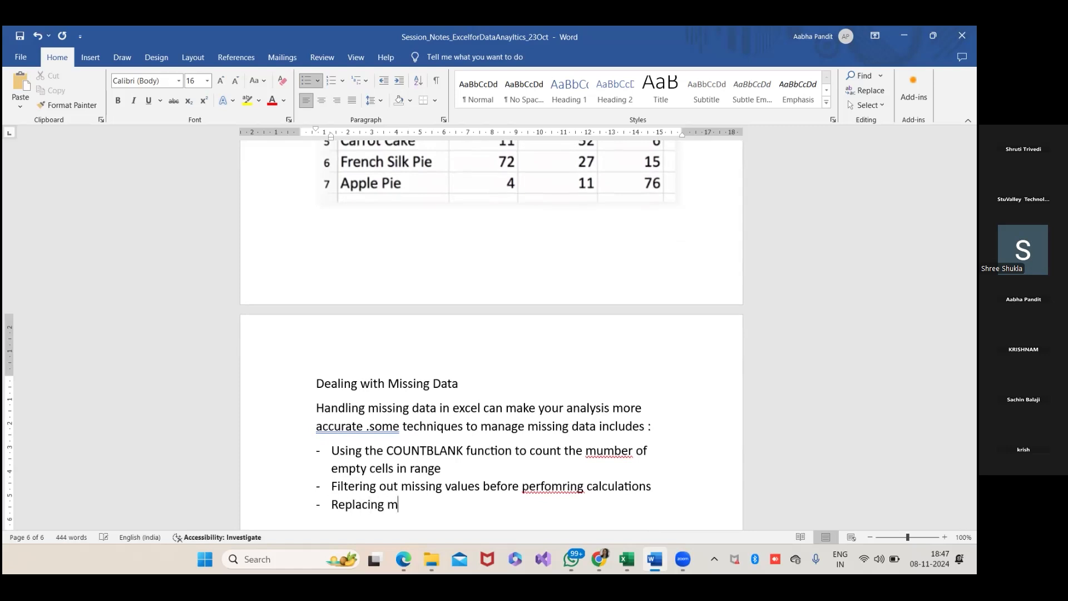
type("issing values with specific")
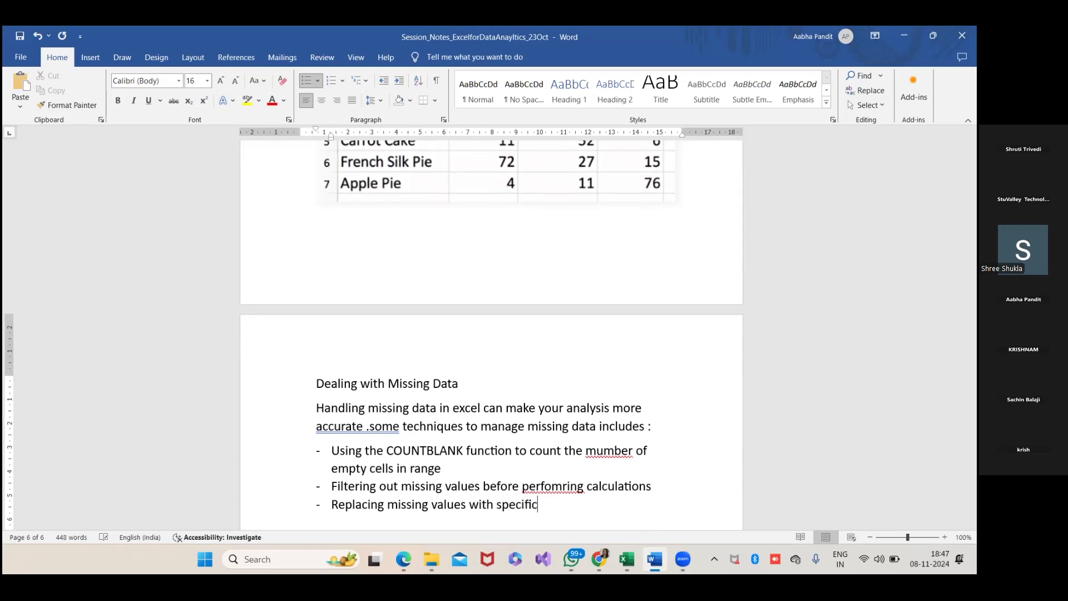
type(" number or calculated ")
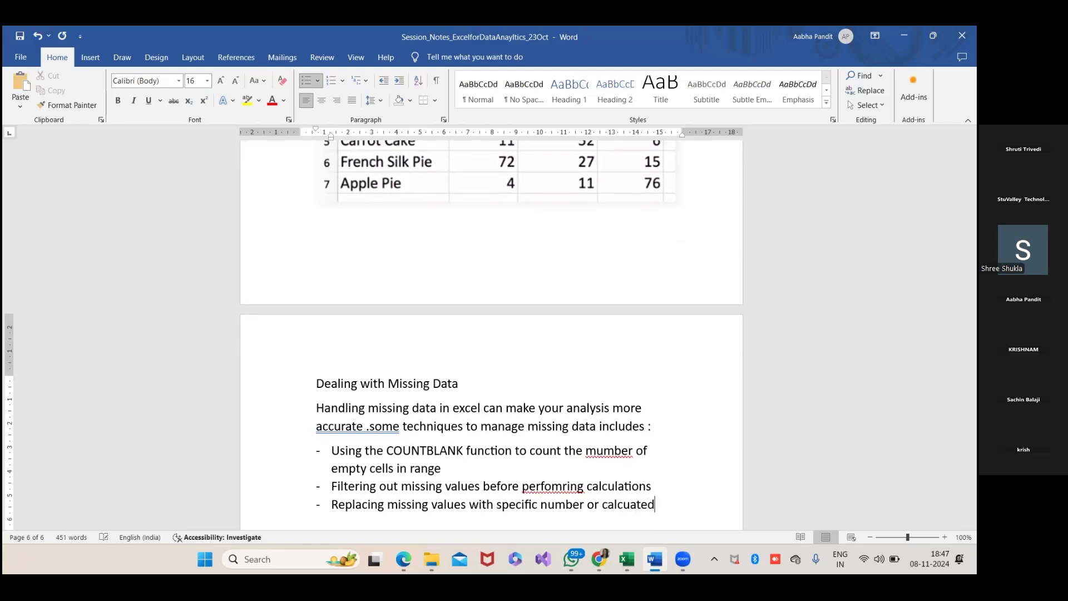
type("value ")
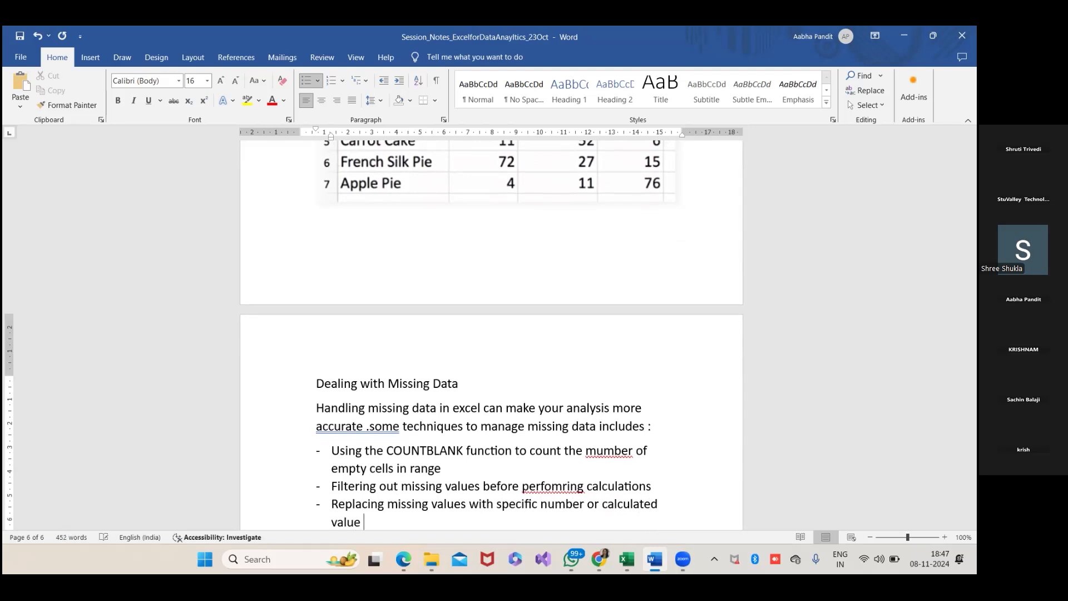
type("based on other data .")
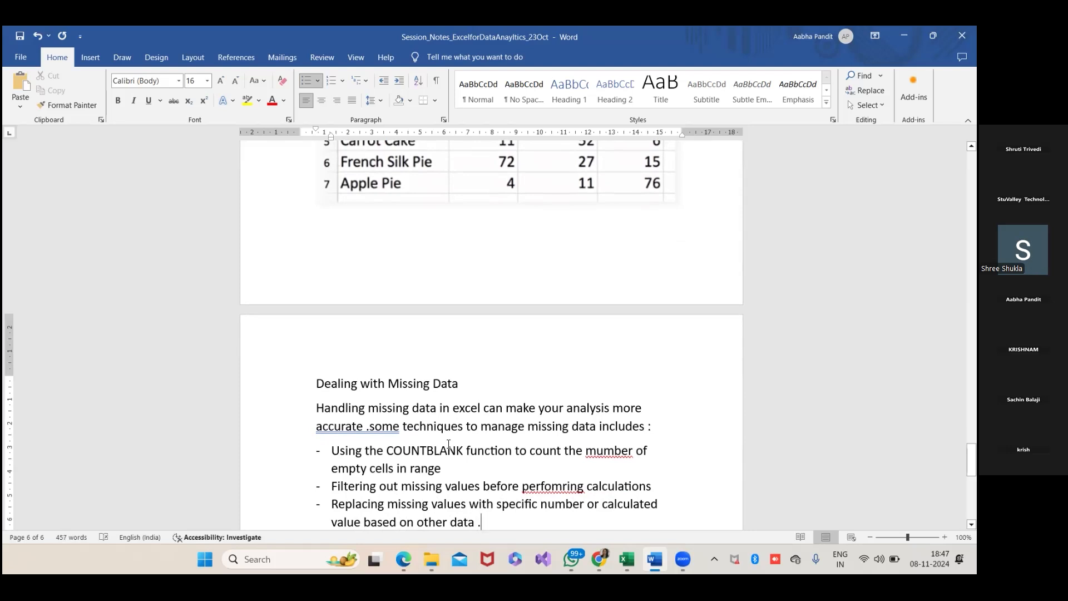
Apply the spelling suggestions "performing" for "perfomring" and "member" for "mumber" in the first two list items
right_click(548, 486)
left_click(525, 267)
right_click(621, 448)
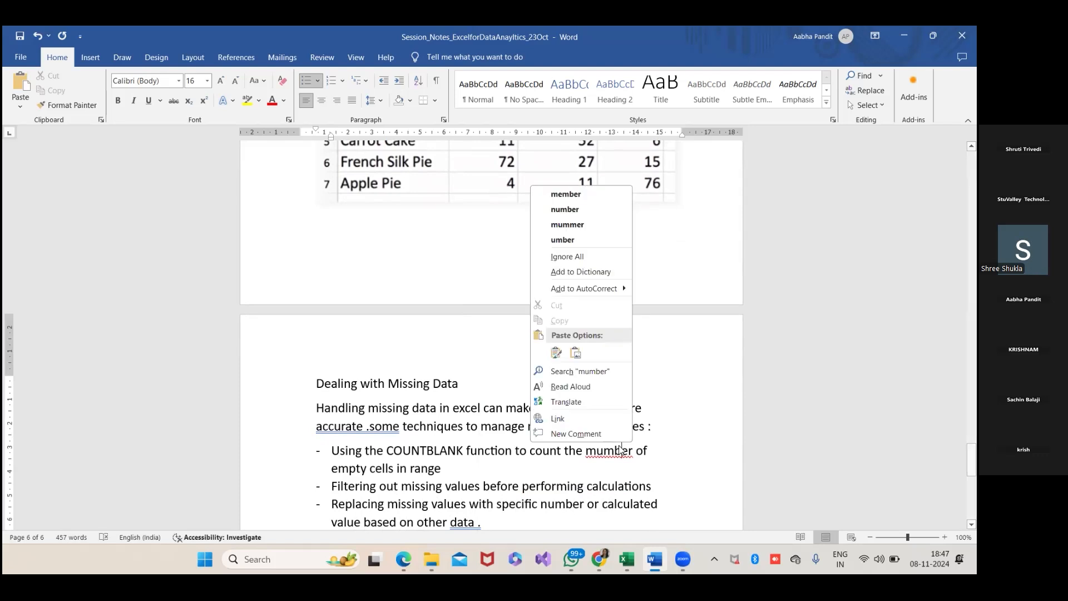
left_click(566, 194)
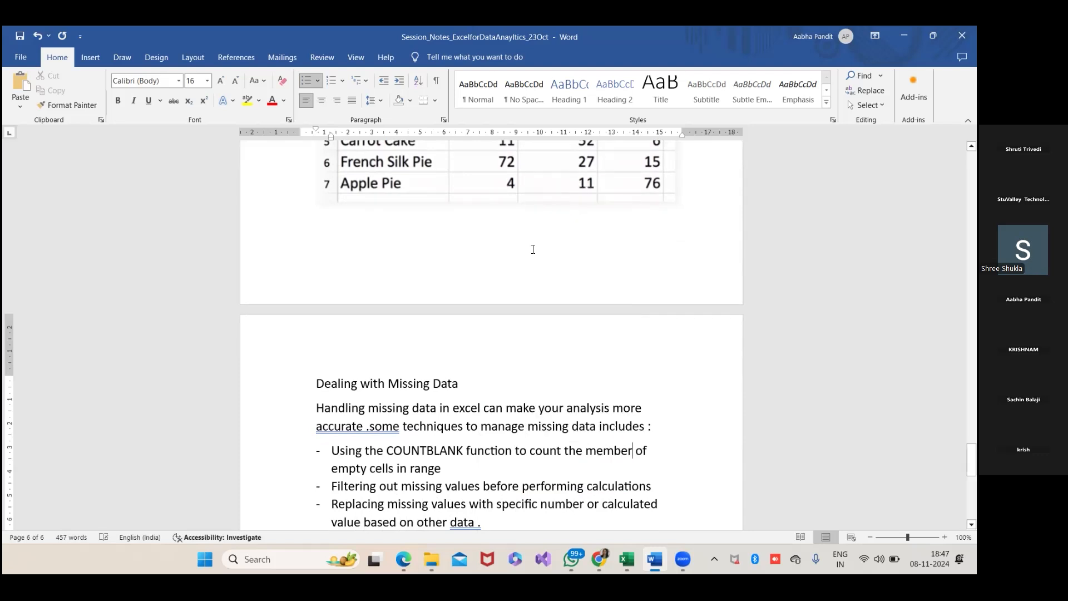
scroll(516, 433, "down", 2)
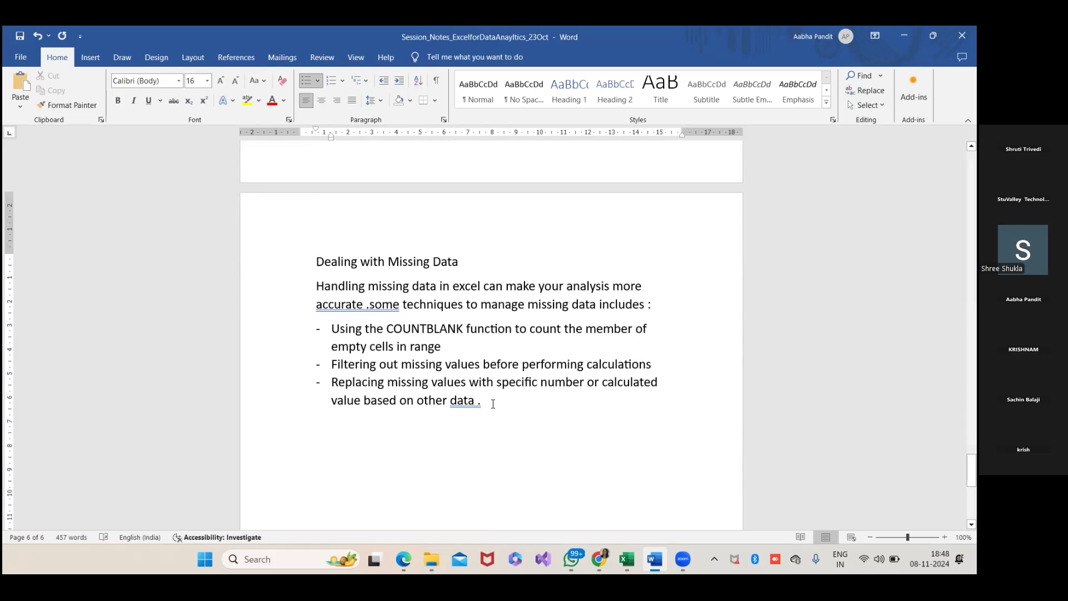
key("Return")
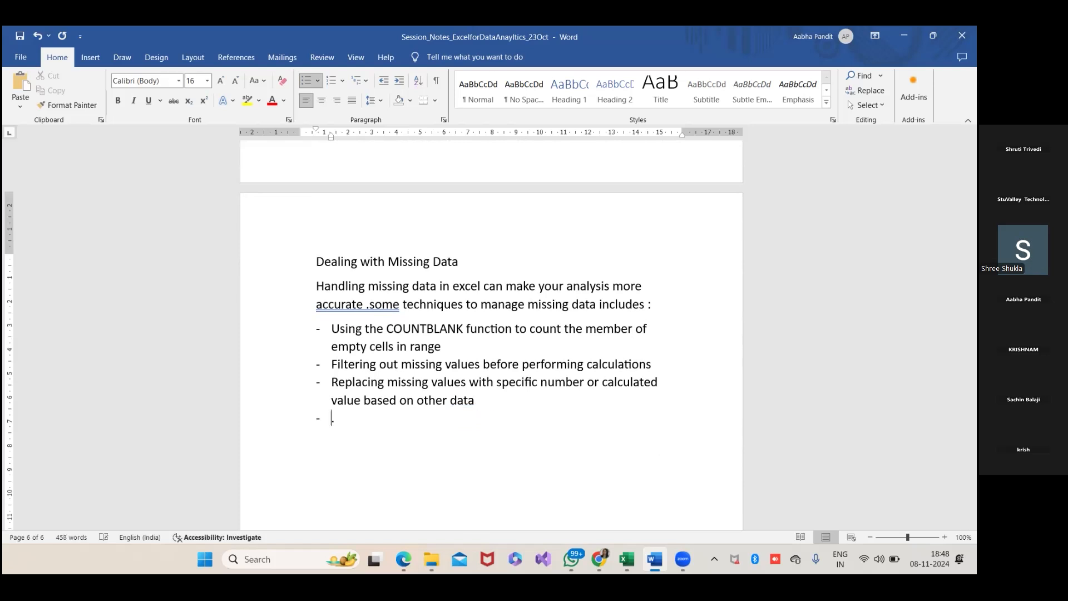
key("BackSpace")
key("BackSpace")
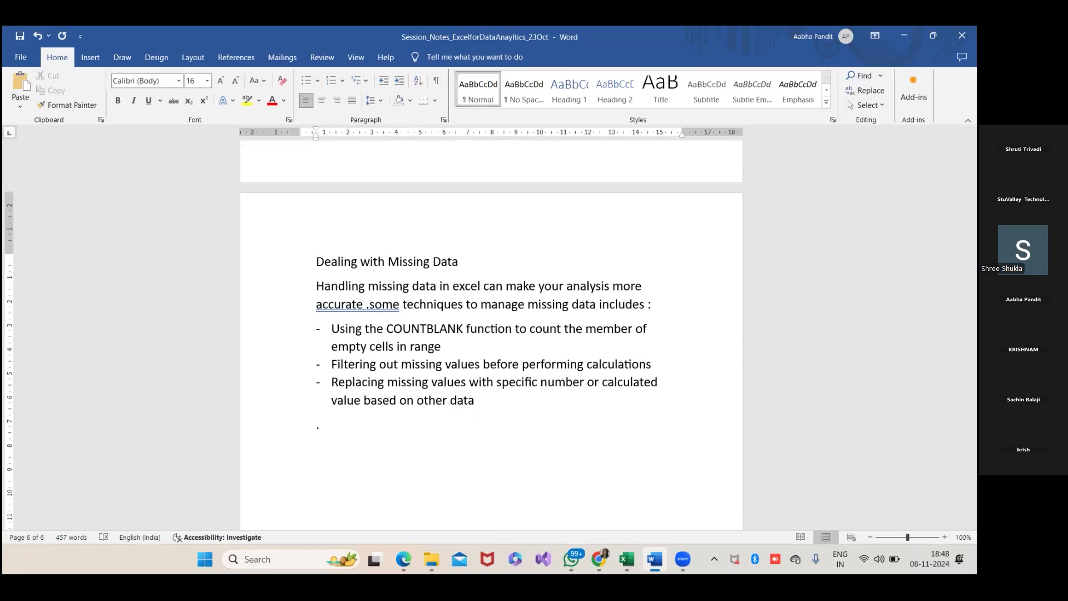
key("ctrl+z")
key("ctrl+z")
key("ctrl+z")
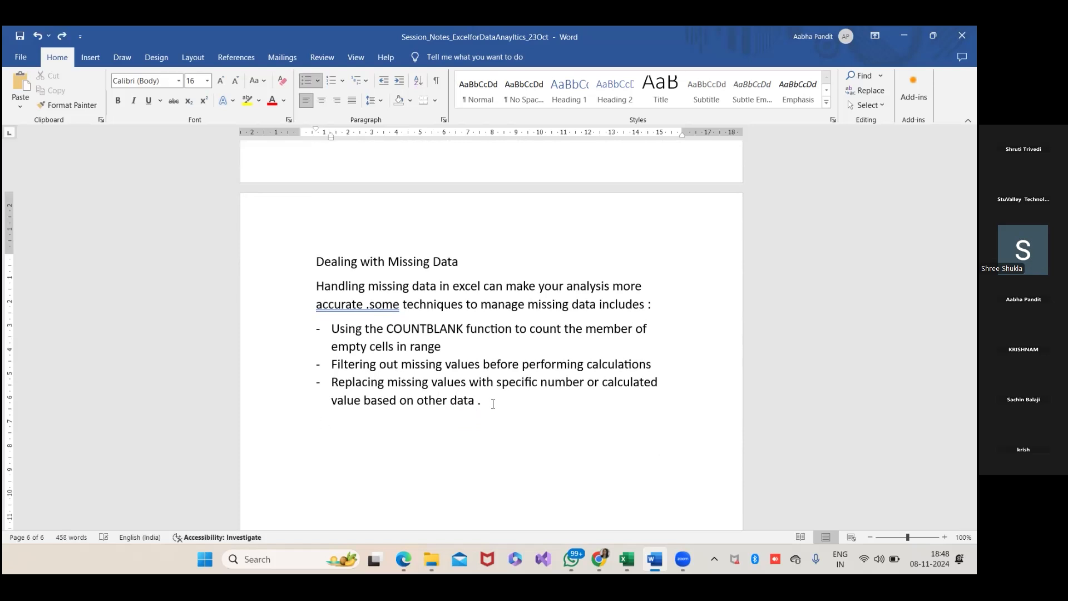
Add the list item "Utilizing functions like AVERAGE ,SUM or MAX that automatically ignore empty cells."
key("Return")
type("utilizing fun")
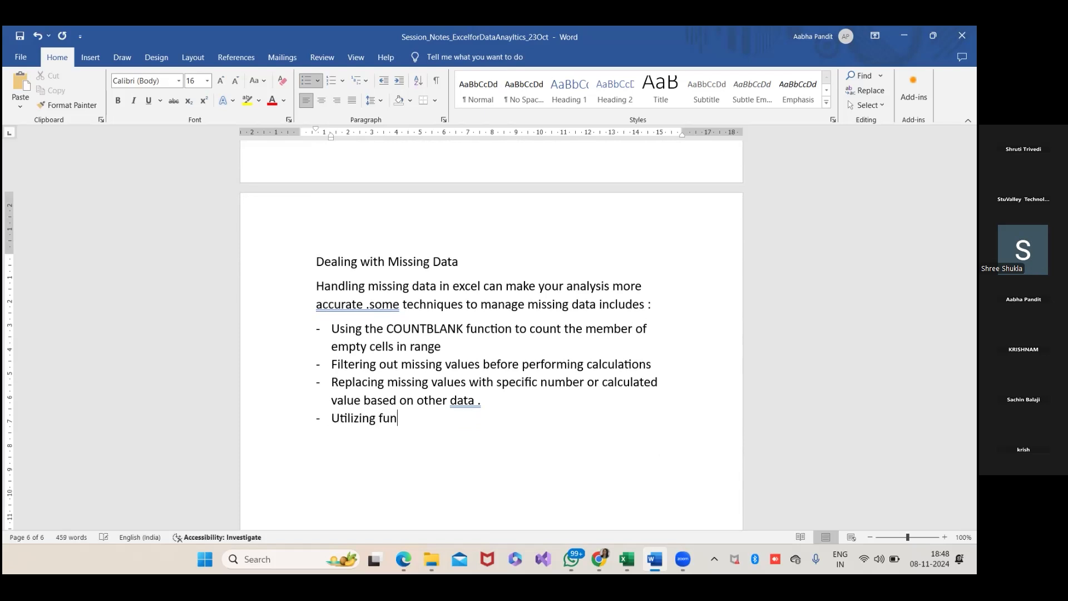
type("ctions like AVERAGE ,")
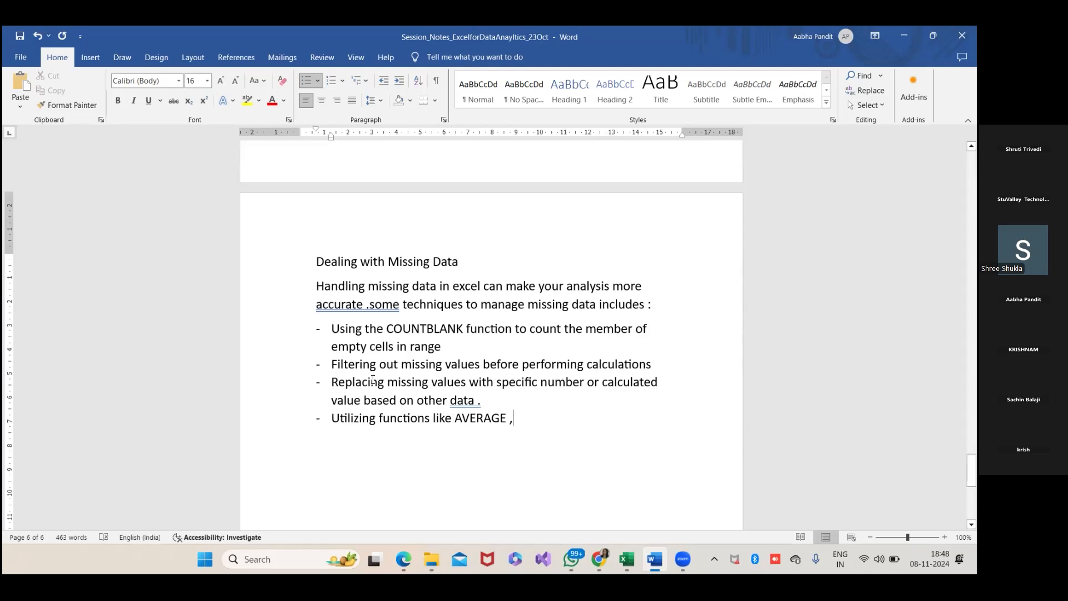
left_click_drag(332, 400, 478, 401)
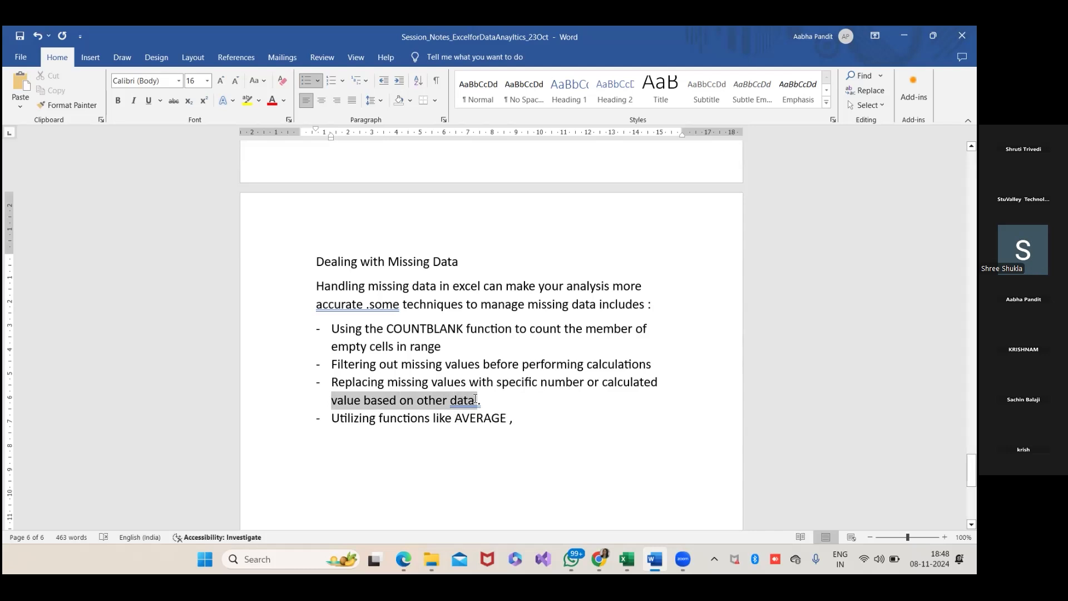
left_click(543, 426)
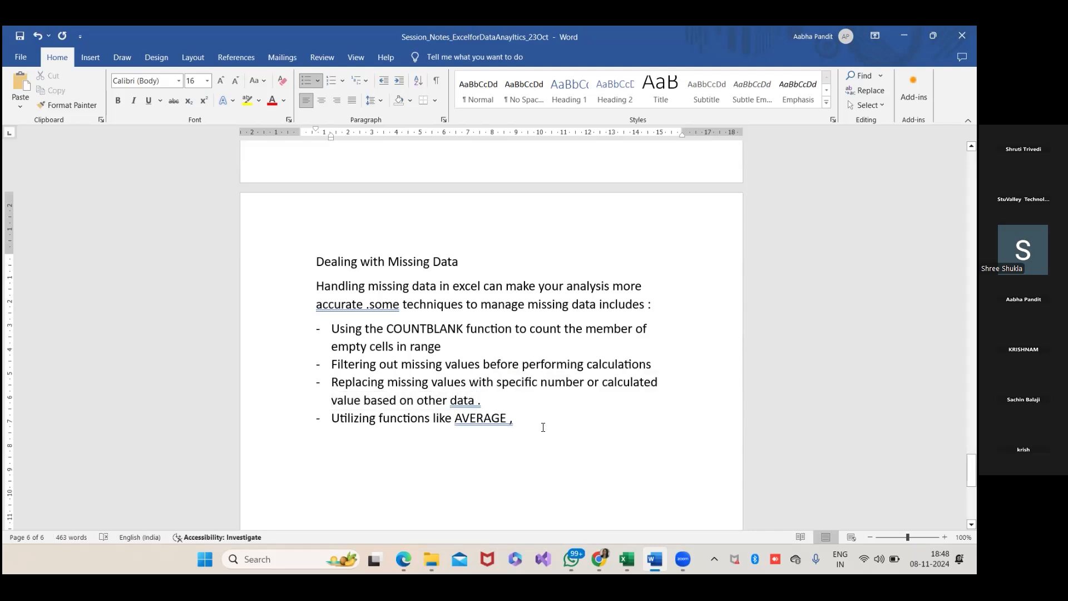
type("SUM")
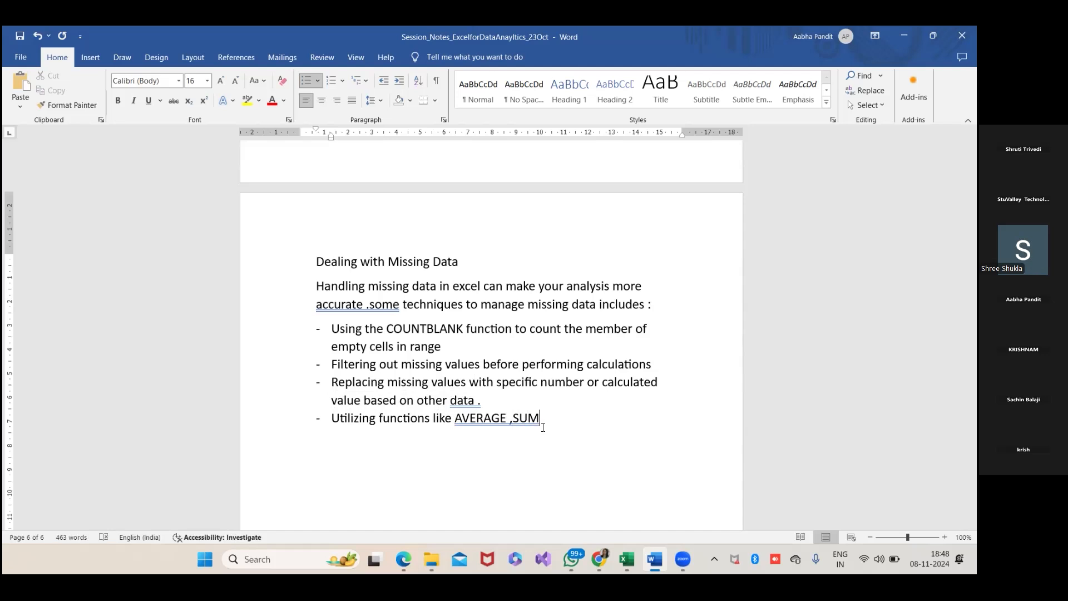
type(" or MAX that automa")
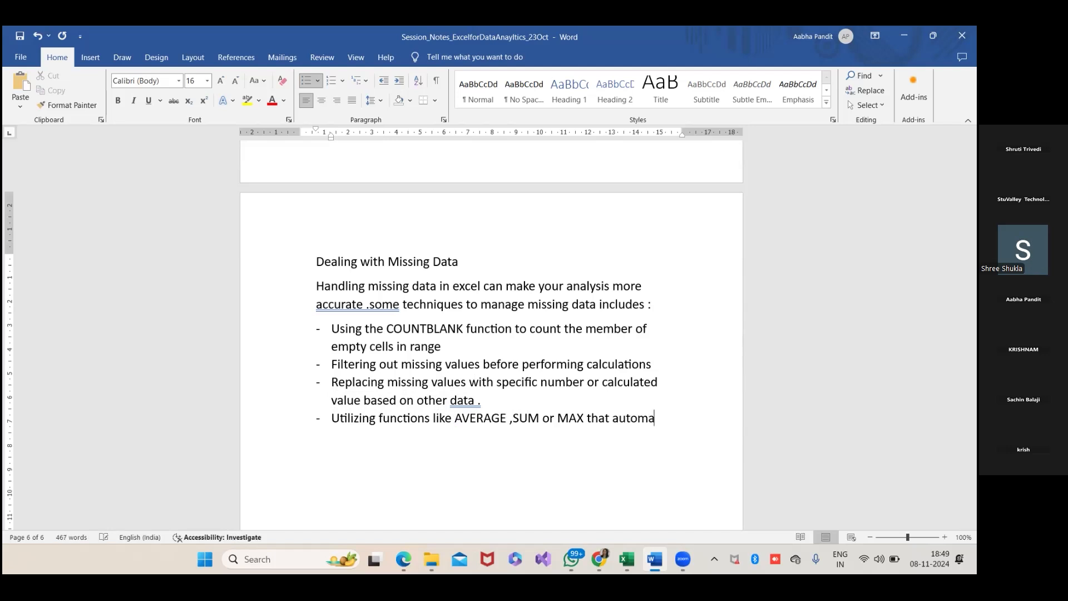
type("tically")
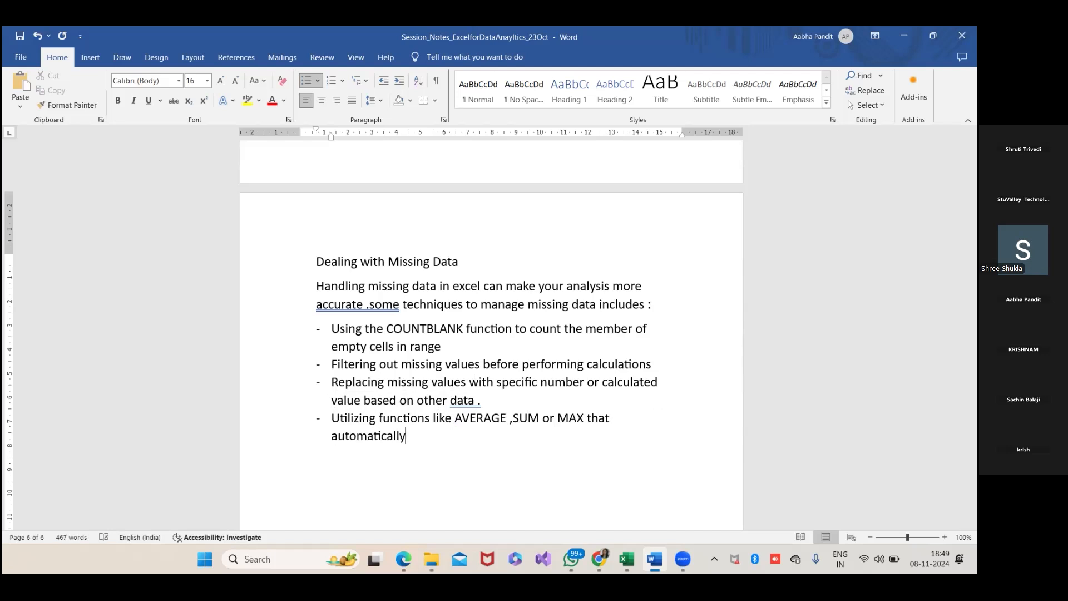
type(" ignore empy")
key("BackSpace")
type("ty cells.")
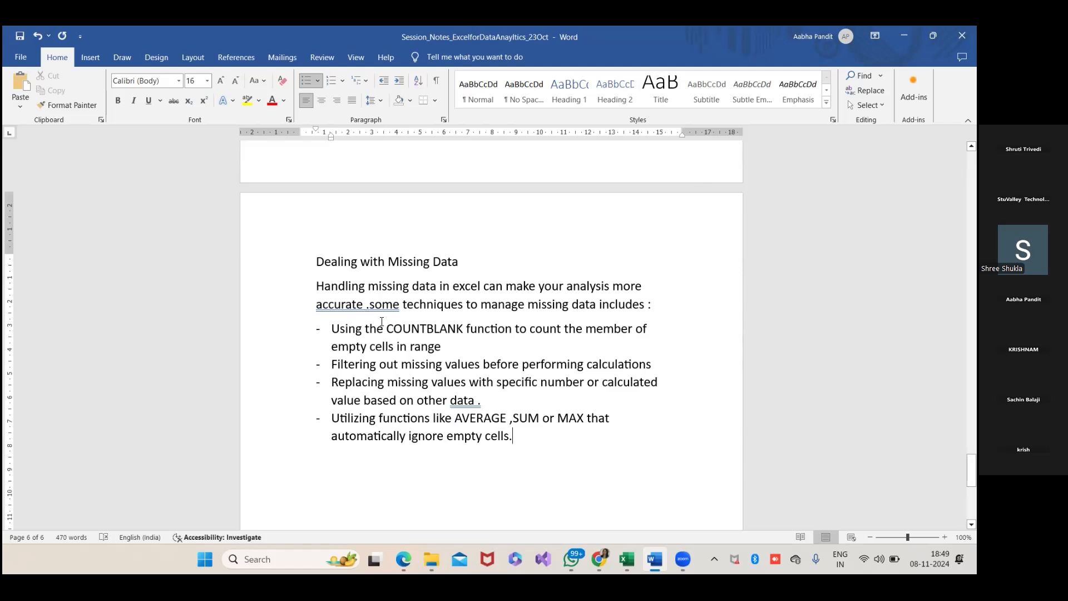
Select the word "COUNTBLANK" in the first list item
left_click_drag(424, 331, 461, 334)
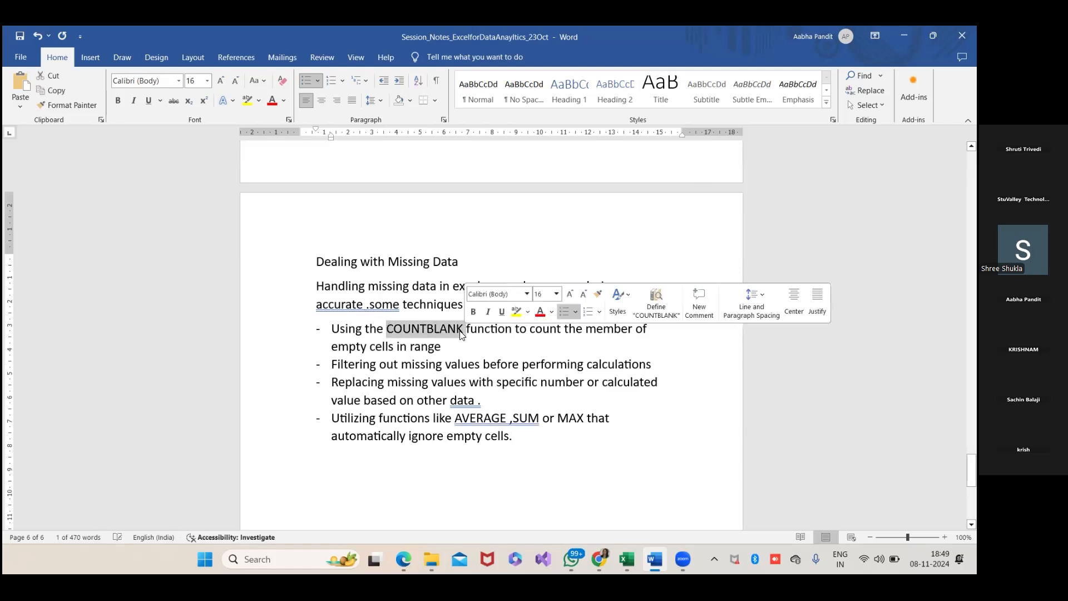